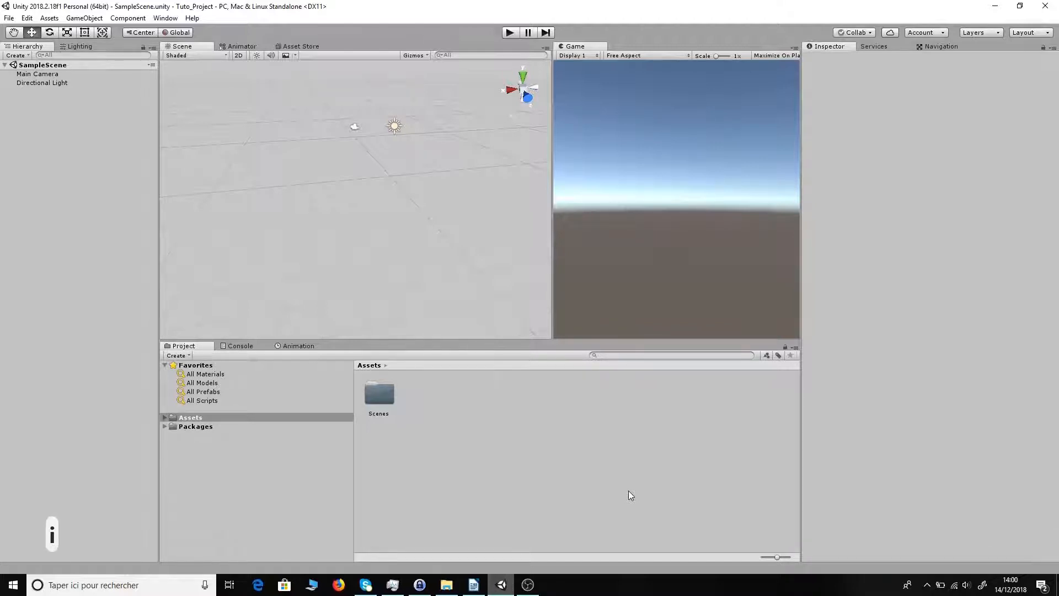
pyautogui.write('oml')
pyautogui.press('Return')
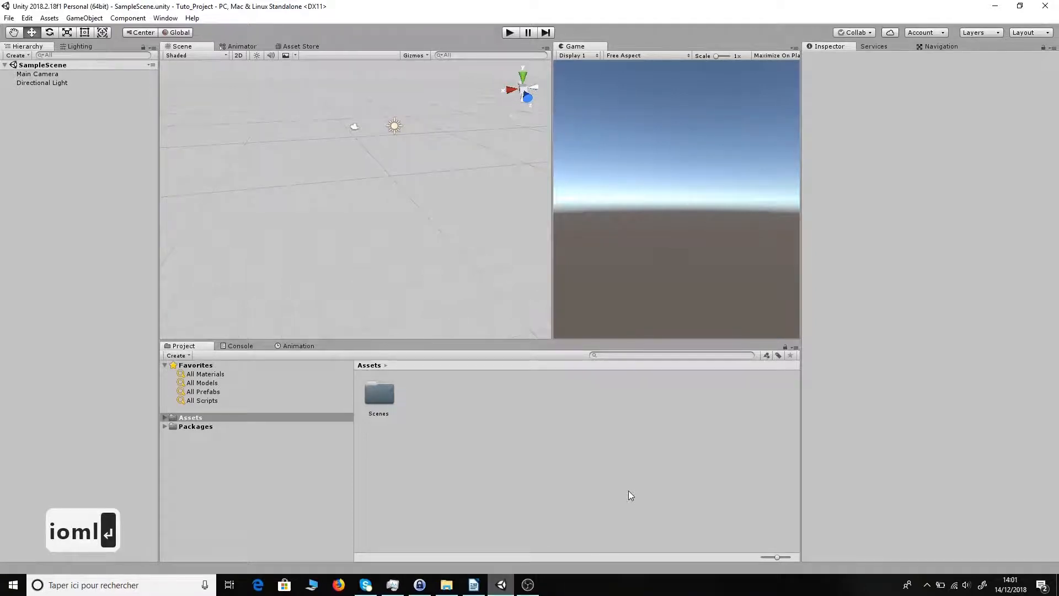
pyautogui.write('njk')
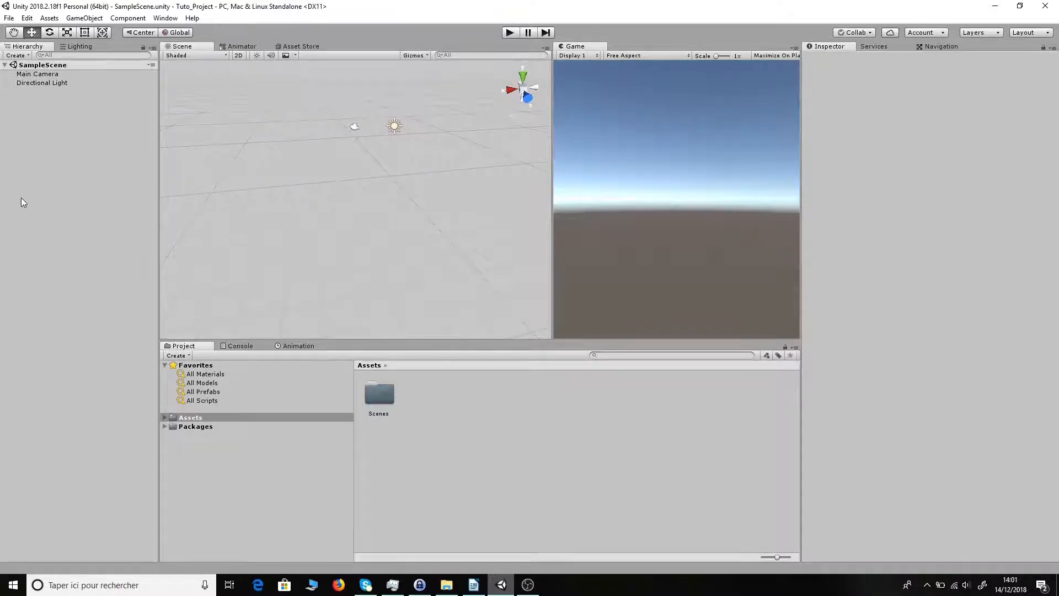
# Add a 3D cube to the scene.
pyautogui.click(84, 18)
pyautogui.click(83, 18)
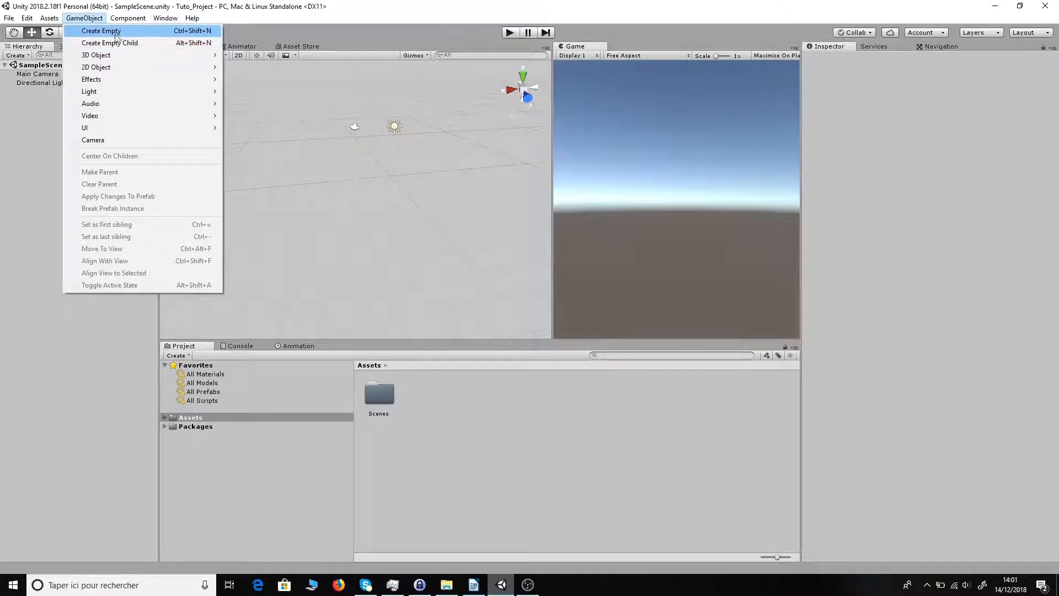
pyautogui.moveTo(107, 59)
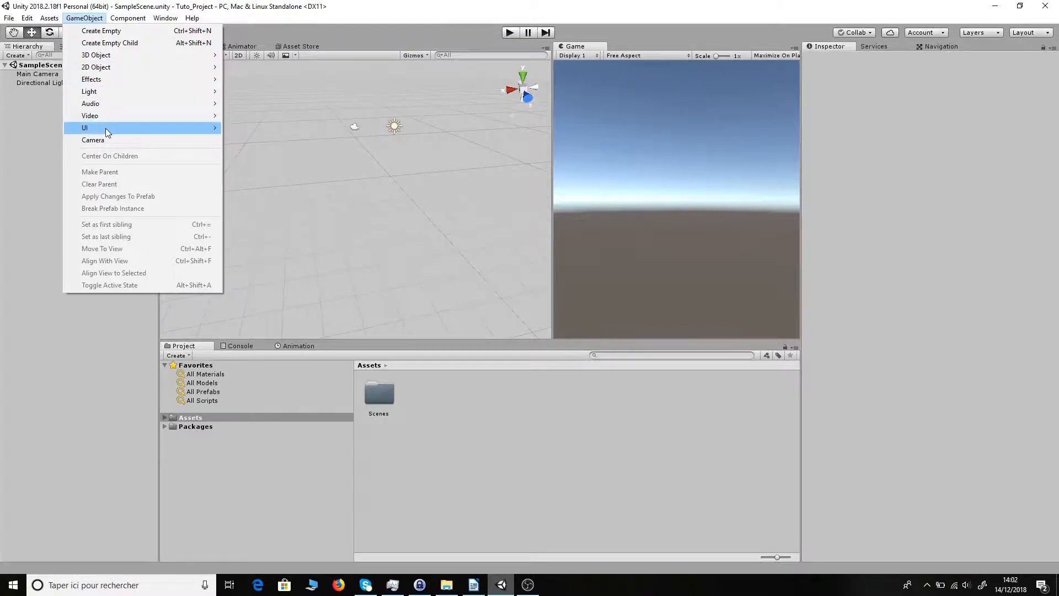
pyautogui.moveTo(106, 130)
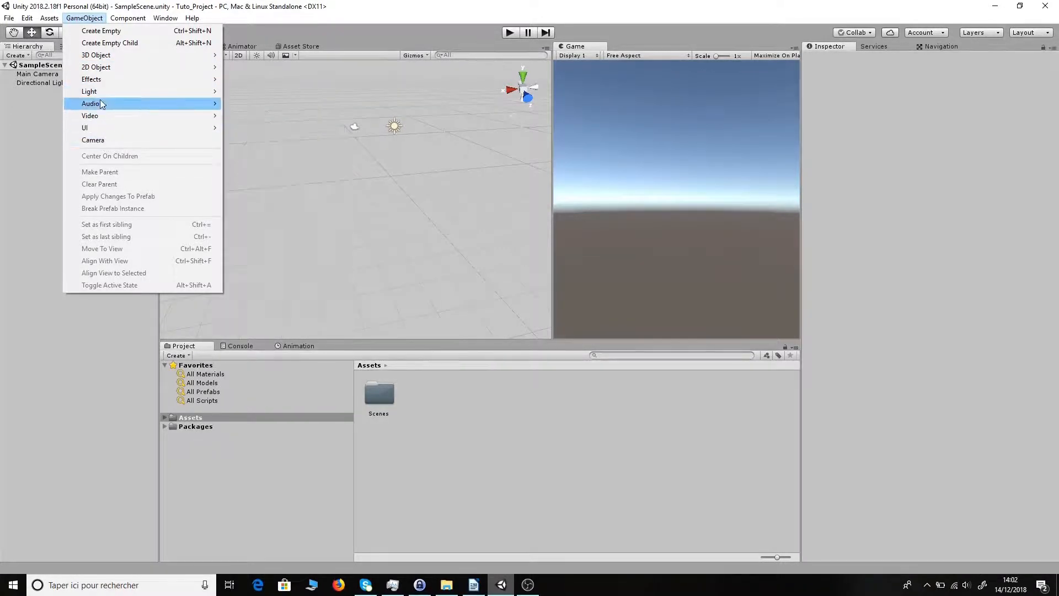
pyautogui.moveTo(106, 90)
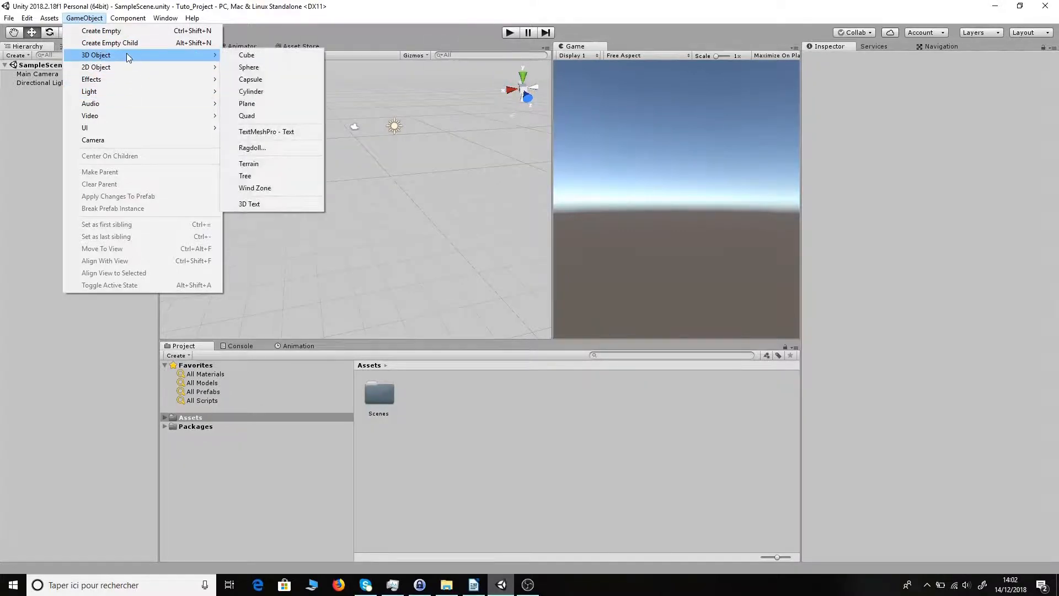
pyautogui.click(240, 57)
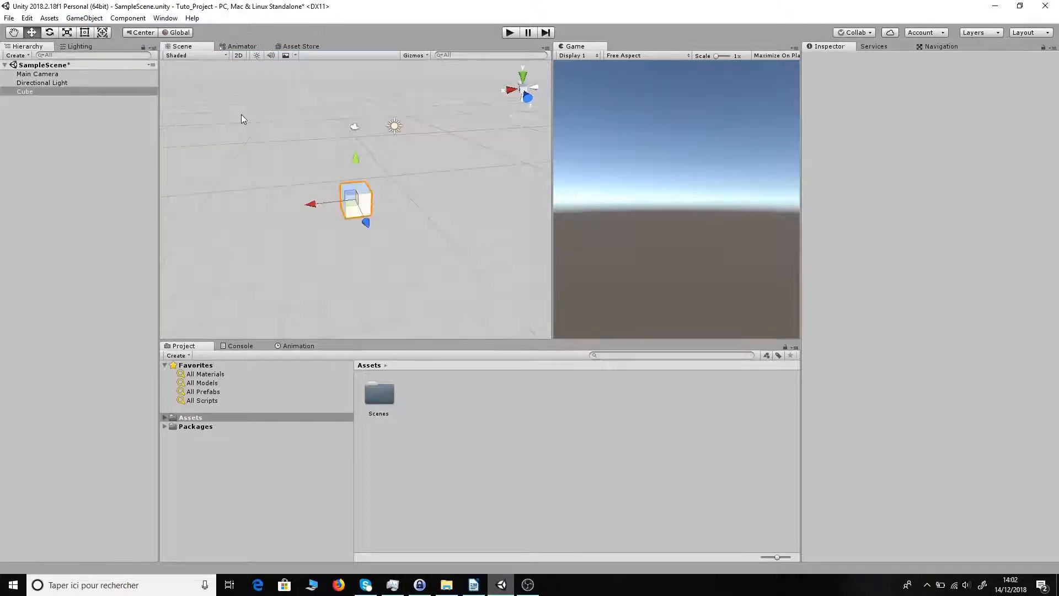
# Select the cube and reset its Transform so that it sits at the scene origin.
pyautogui.click(43, 90)
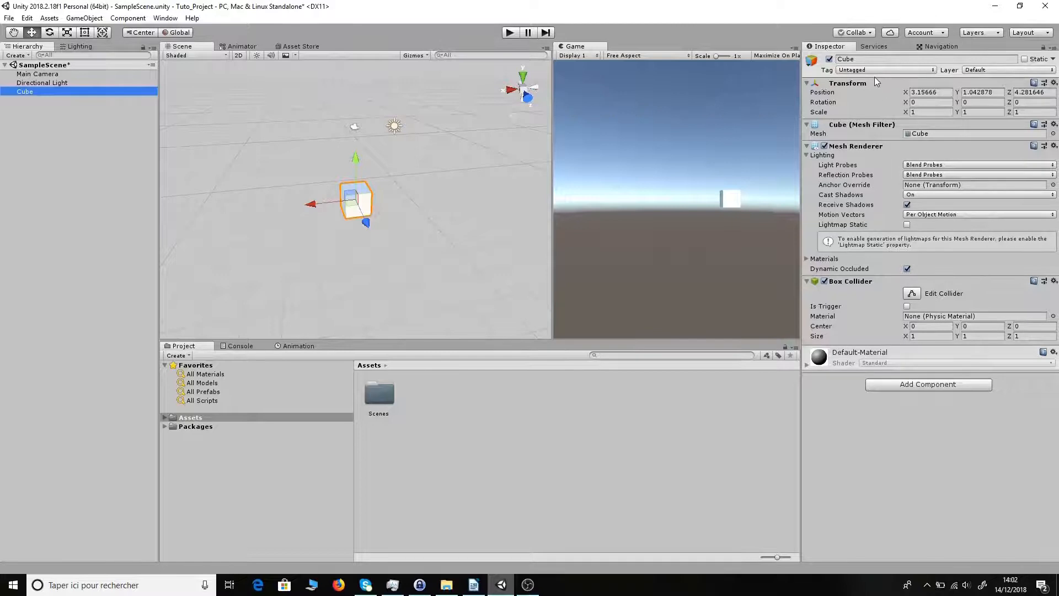
pyautogui.scroll(-2, 385, 188)
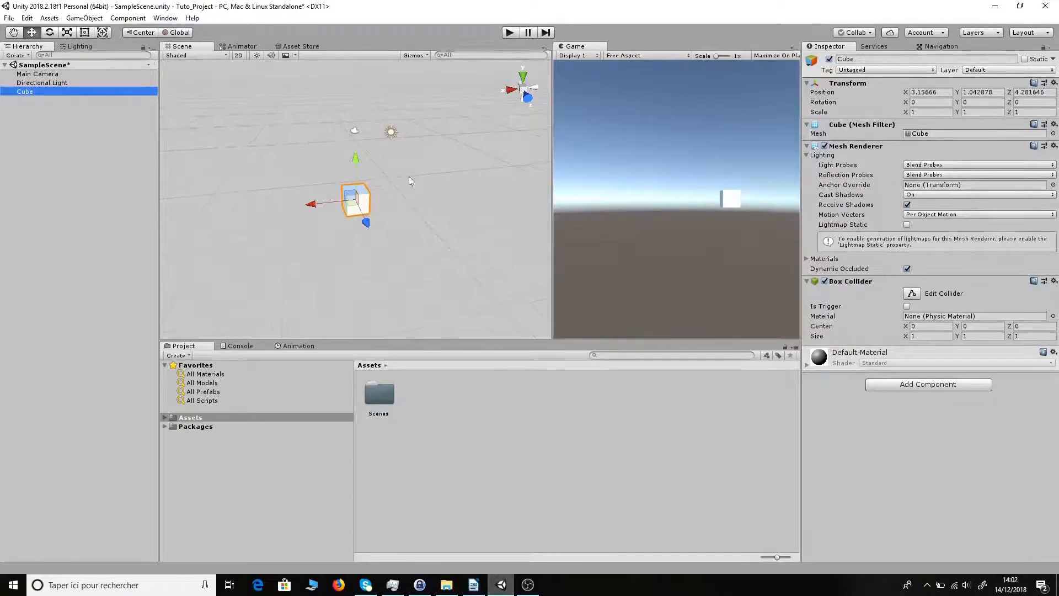
pyautogui.moveTo(420, 191)
pyautogui.keyDown('alt'); pyautogui.mouseDown()
pyautogui.moveTo(460, 194)
pyautogui.moveTo(441, 190)
pyautogui.mouseUp(); pyautogui.keyUp('alt')
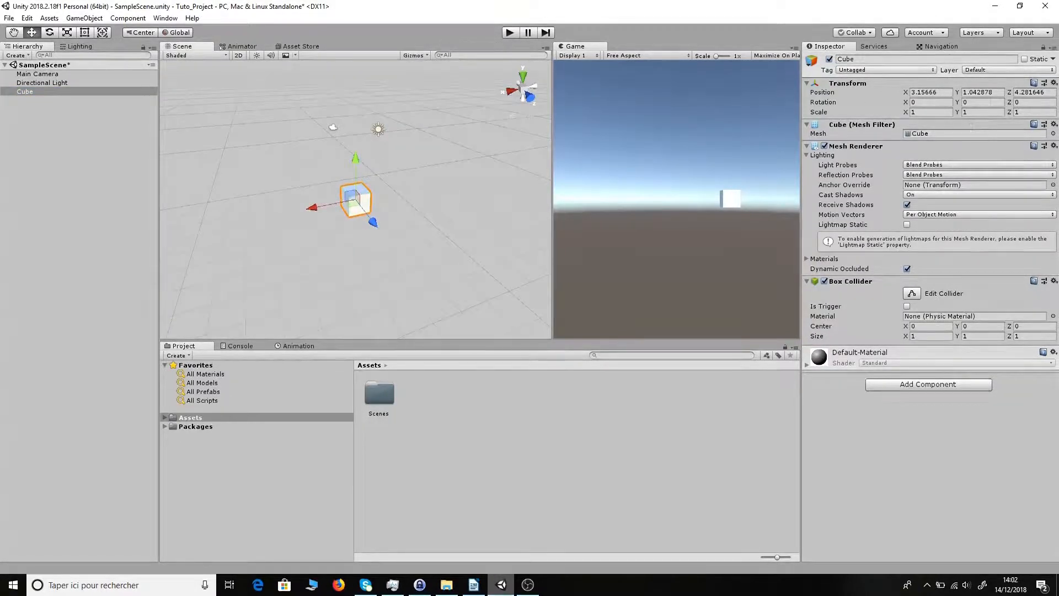
pyautogui.click(1054, 83)
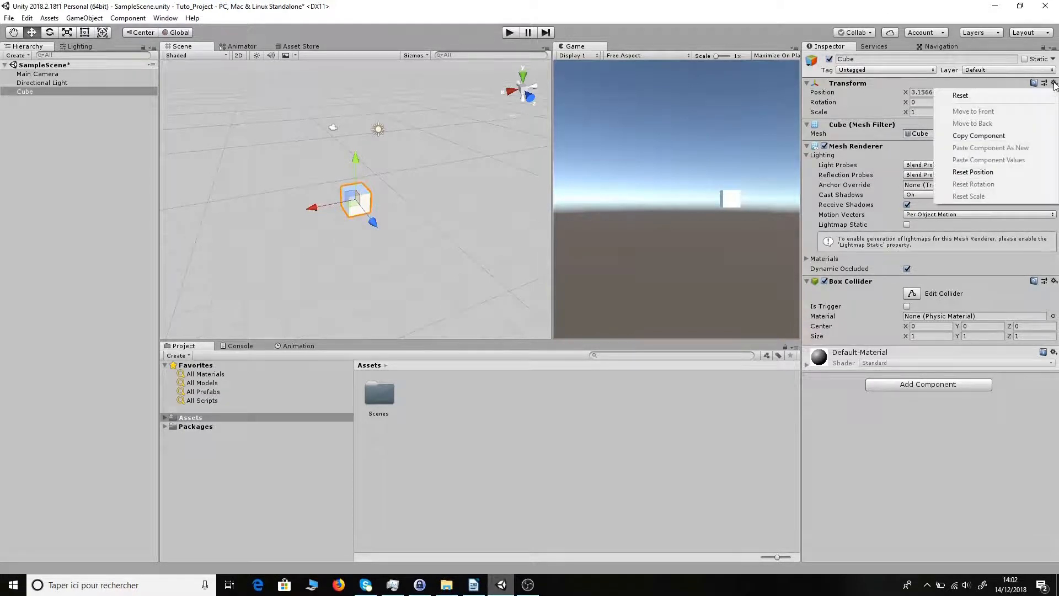
pyautogui.click(1055, 84)
pyautogui.click(1054, 84)
pyautogui.click(742, 4)
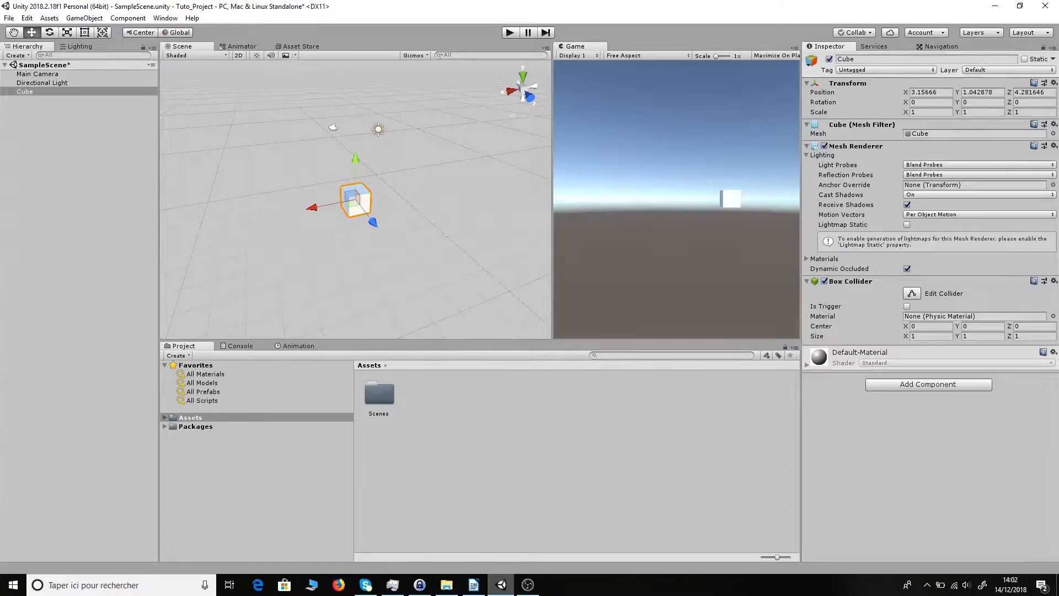
pyautogui.click(1054, 83)
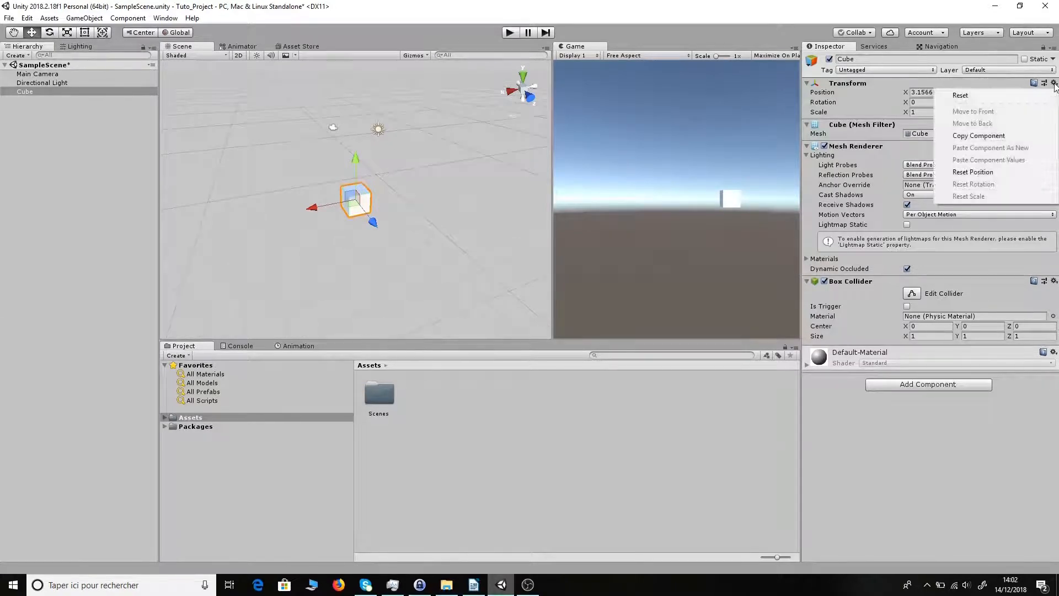
pyautogui.click(988, 95)
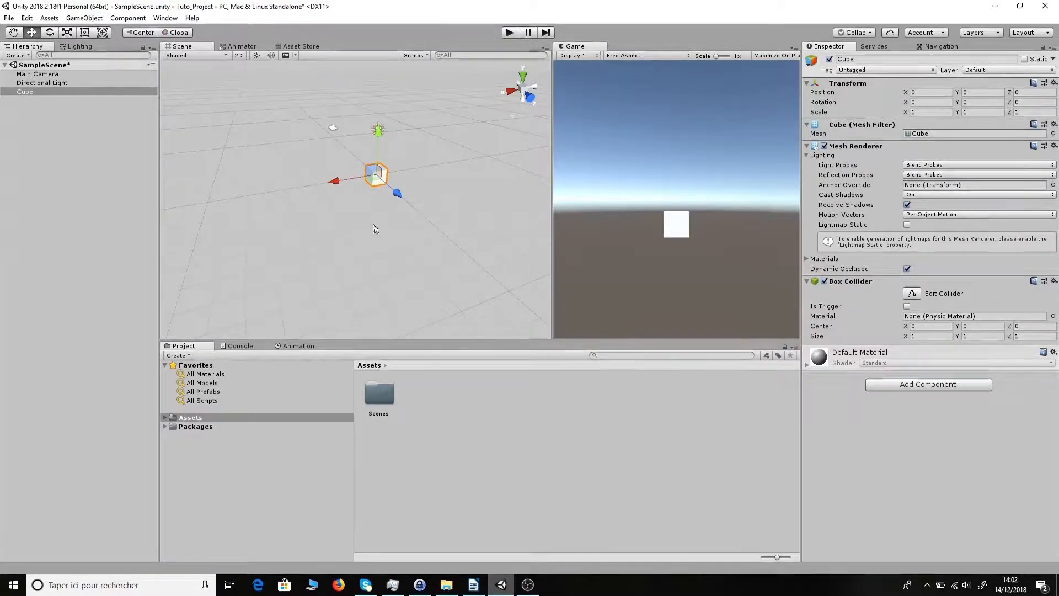
# Examine the cube in the scene from several angles and review the components of the directional light, main camera and cube.
pyautogui.keyDown('alt'); pyautogui.moveTo(419, 231); pyautogui.dragTo(424, 268); pyautogui.keyUp('alt')
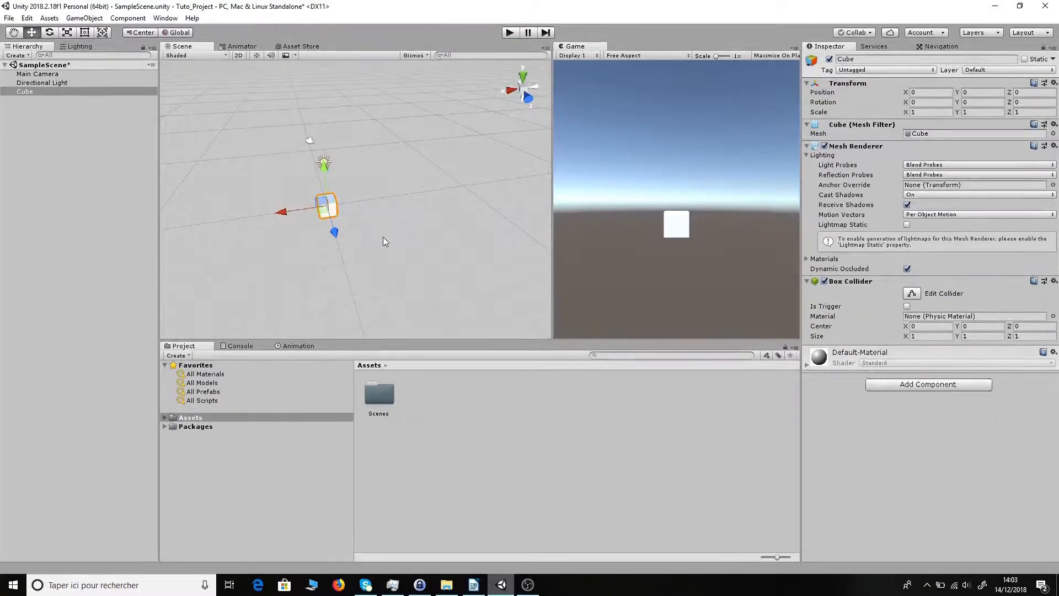
pyautogui.keyDown('alt'); pyautogui.moveTo(383, 237); pyautogui.dragTo(339, 220); pyautogui.keyUp('alt')
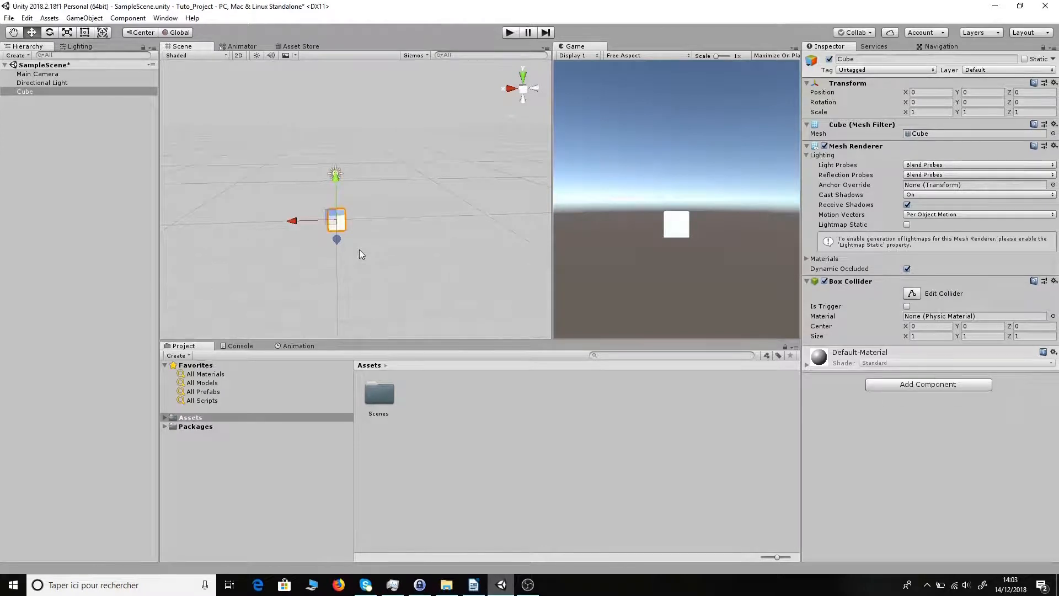
pyautogui.moveTo(359, 249)
pyautogui.keyDown('alt'); pyautogui.mouseDown()
pyautogui.moveTo(386, 245)
pyautogui.moveTo(331, 241)
pyautogui.moveTo(362, 233)
pyautogui.moveTo(365, 254)
pyautogui.mouseUp(); pyautogui.keyUp('alt')
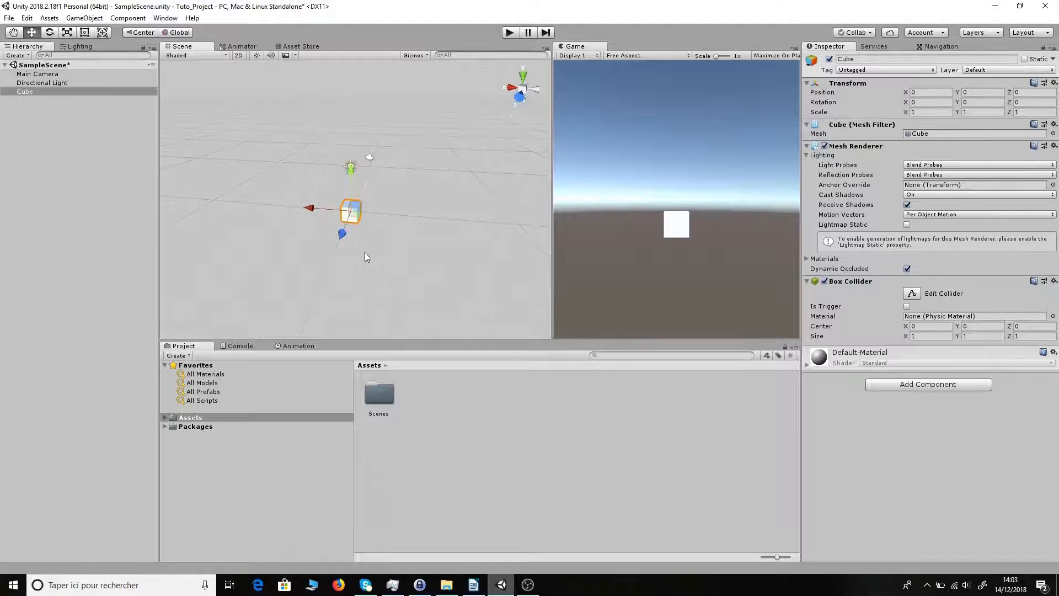
pyautogui.keyDown('alt'); pyautogui.moveTo(390, 196); pyautogui.dragTo(384, 219); pyautogui.keyUp('alt')
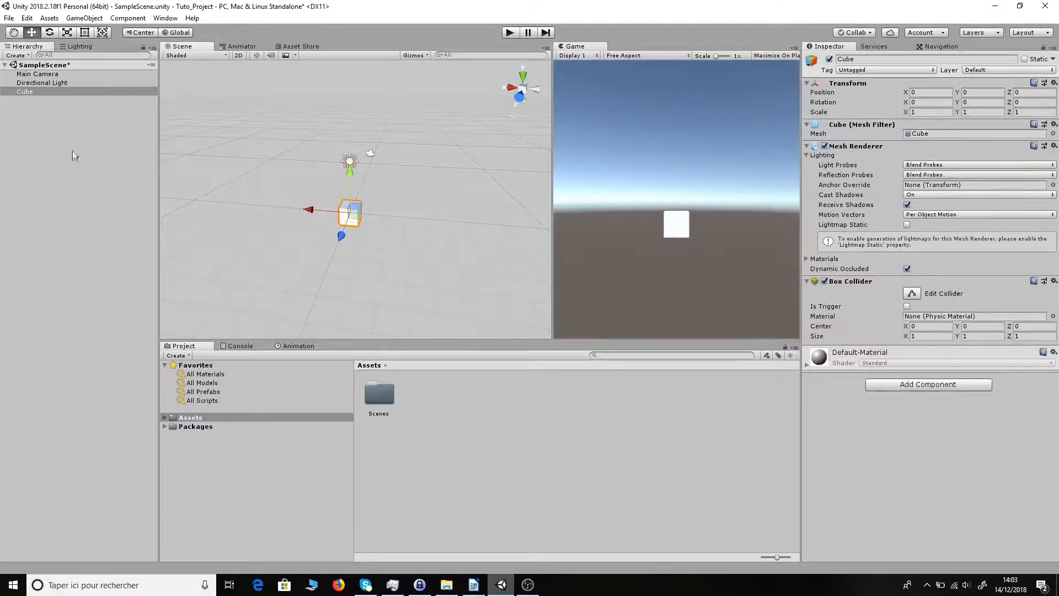
pyautogui.click(51, 82)
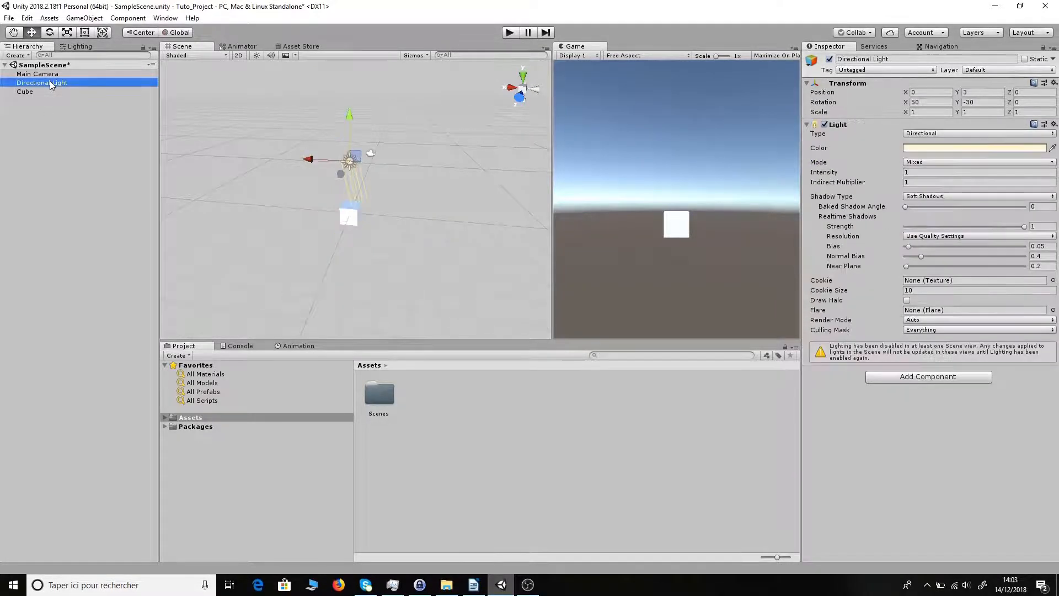
pyautogui.click(36, 74)
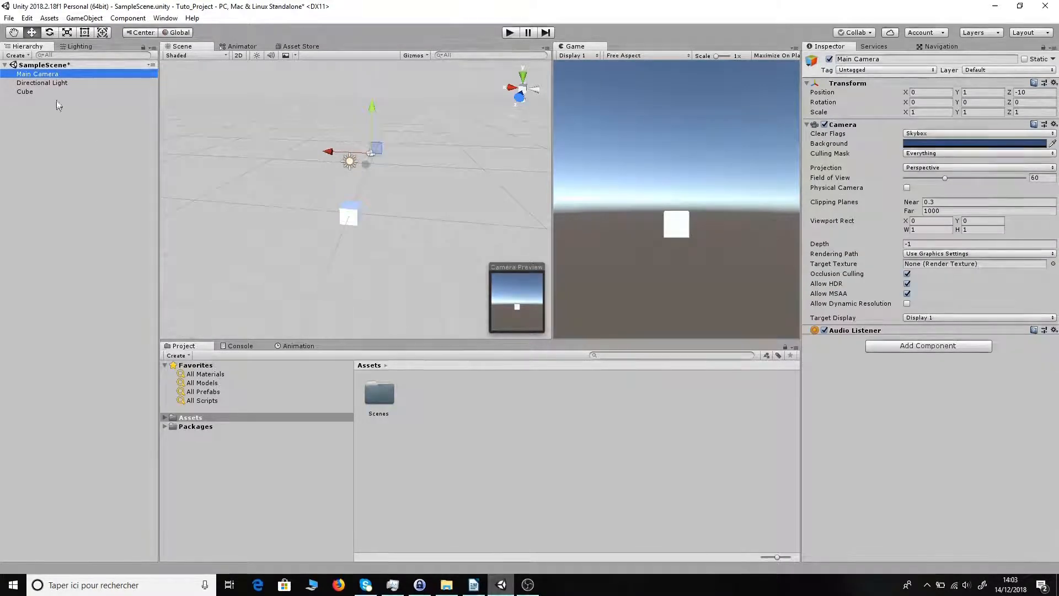
pyautogui.click(55, 93)
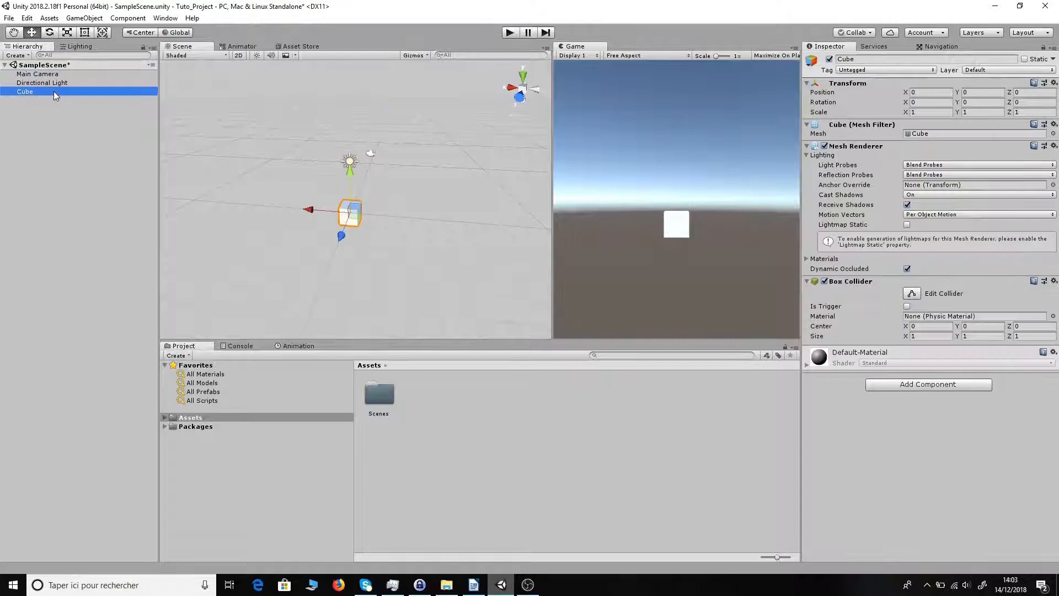
pyautogui.click(67, 83)
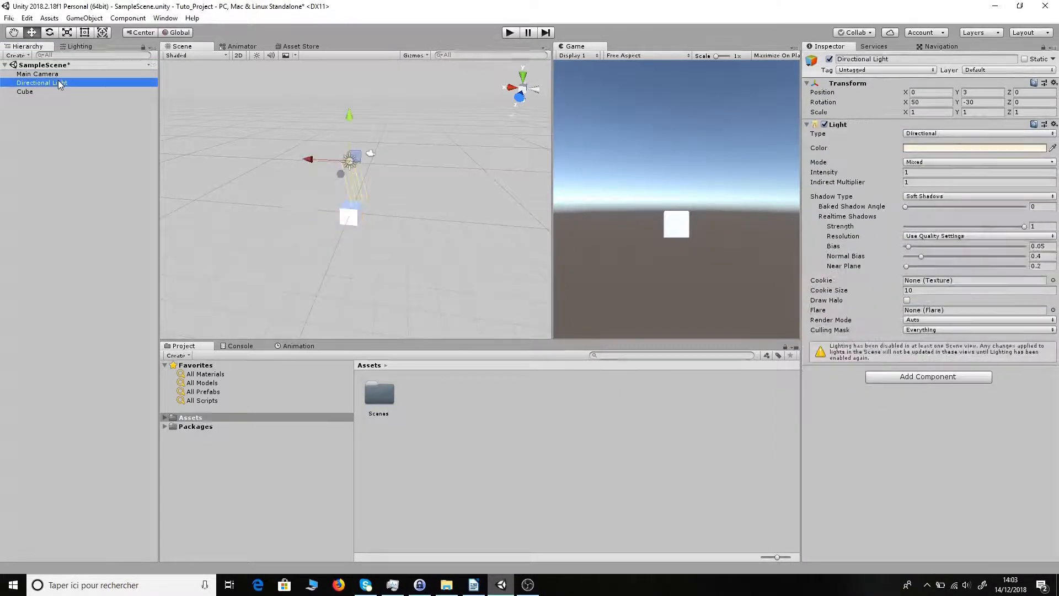
# Select the cube and move it along the X axis to about -0.26 and along the Y axis to about 0.48.
pyautogui.click(30, 91)
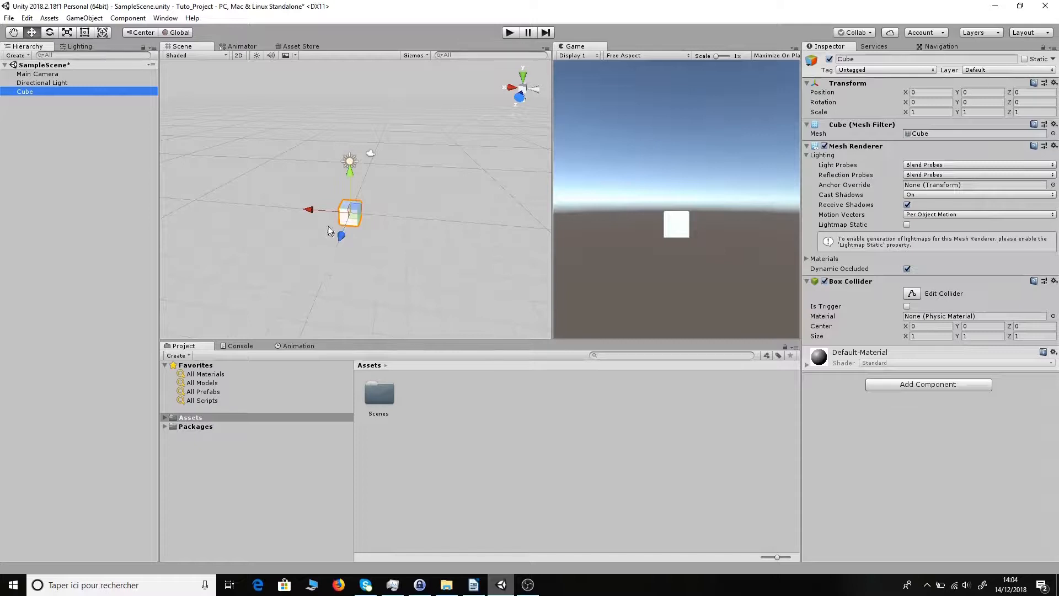
pyautogui.moveTo(313, 214)
pyautogui.mouseDown()
pyautogui.moveTo(133, 203)
pyautogui.moveTo(264, 223)
pyautogui.moveTo(326, 224)
pyautogui.moveTo(153, 207)
pyautogui.moveTo(403, 220)
pyautogui.moveTo(324, 221)
pyautogui.mouseUp()
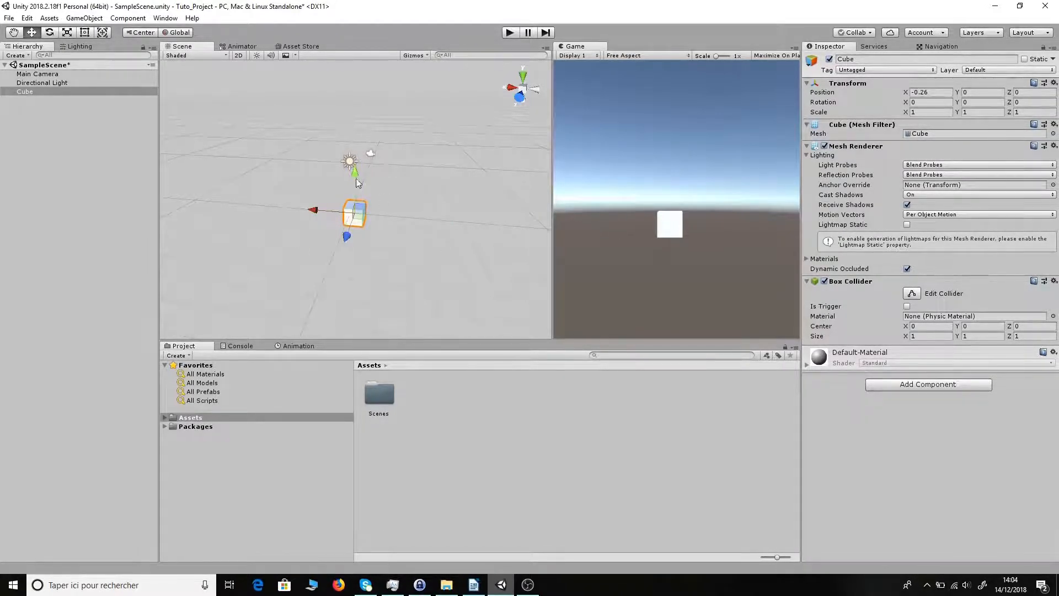
pyautogui.moveTo(357, 174)
pyautogui.mouseDown()
pyautogui.moveTo(357, 101)
pyautogui.moveTo(358, 170)
pyautogui.mouseUp()
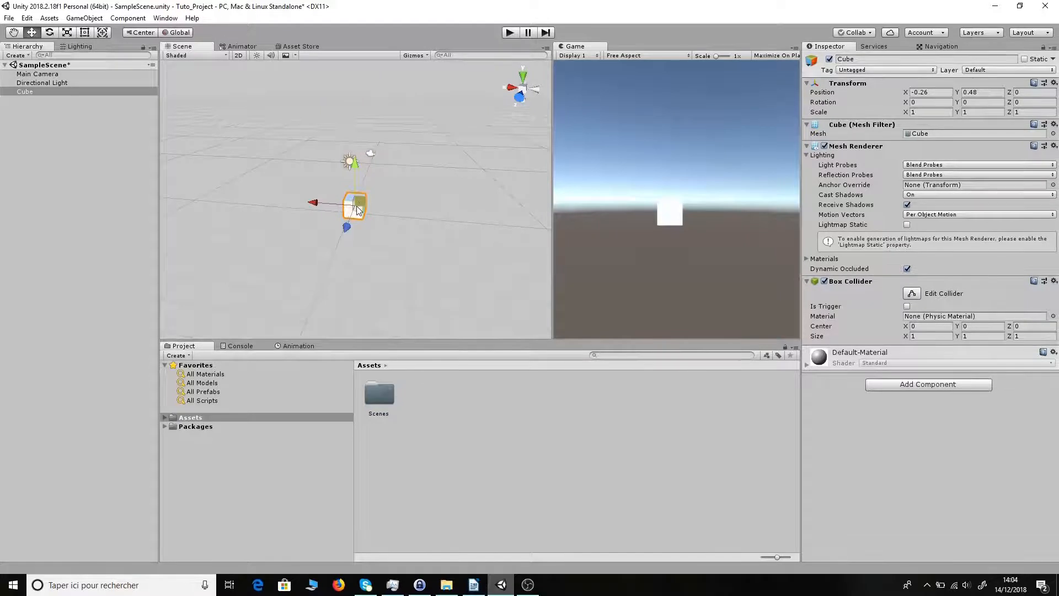
# Move the cube freely in the XY plane to about X -0.3 and Y 1.12.
pyautogui.scroll(3, 370, 201)
pyautogui.keyDown('alt'); pyautogui.moveTo(388, 213); pyautogui.dragTo(396, 284, button='right'); pyautogui.keyUp('alt')
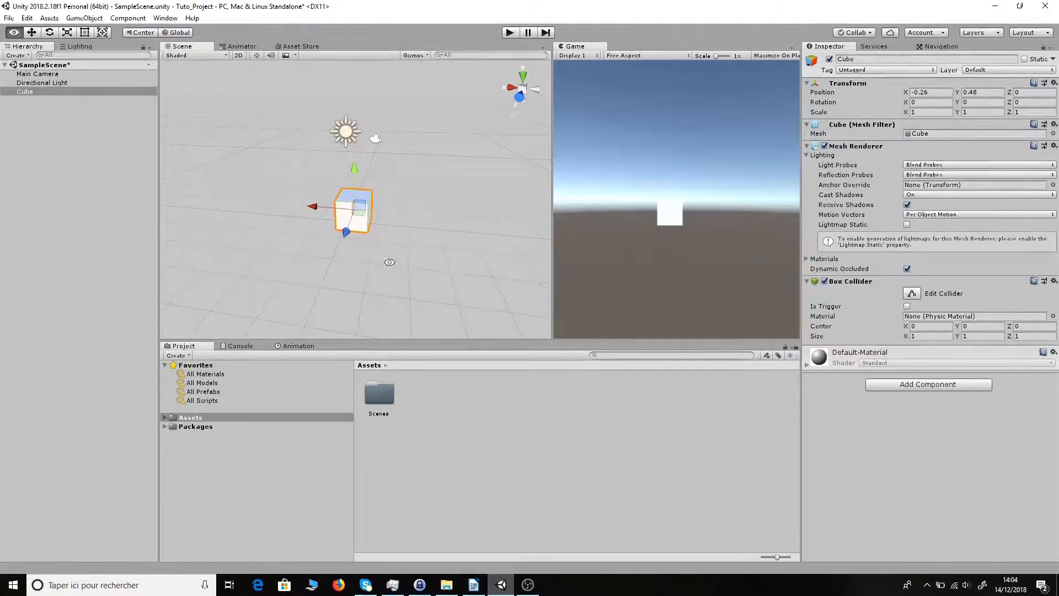
pyautogui.keyDown('alt'); pyautogui.moveTo(390, 262); pyautogui.dragTo(400, 260); pyautogui.keyUp('alt')
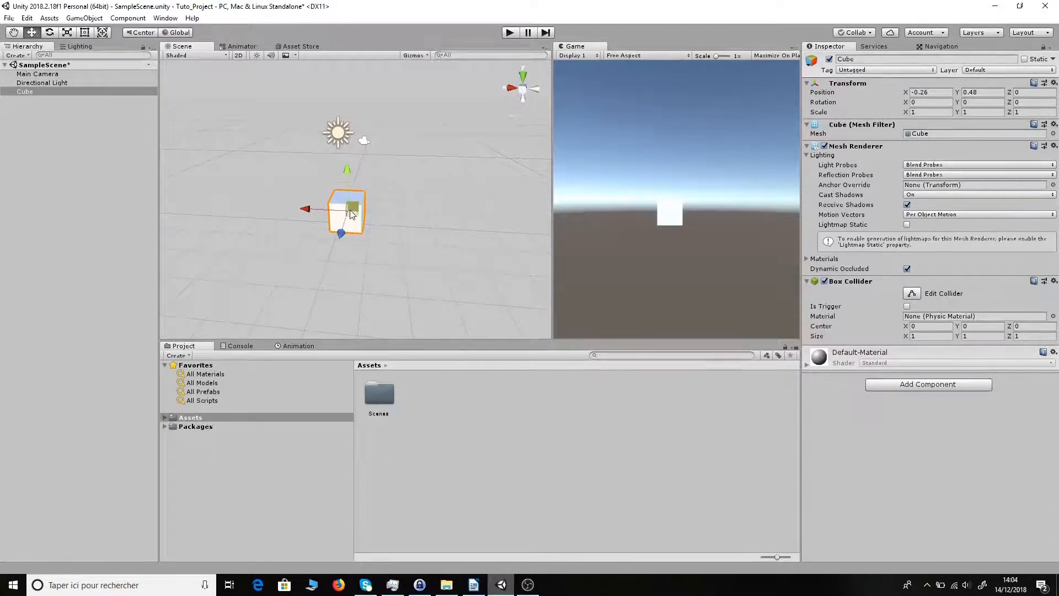
pyautogui.moveTo(354, 220); pyautogui.dragTo(351, 198)
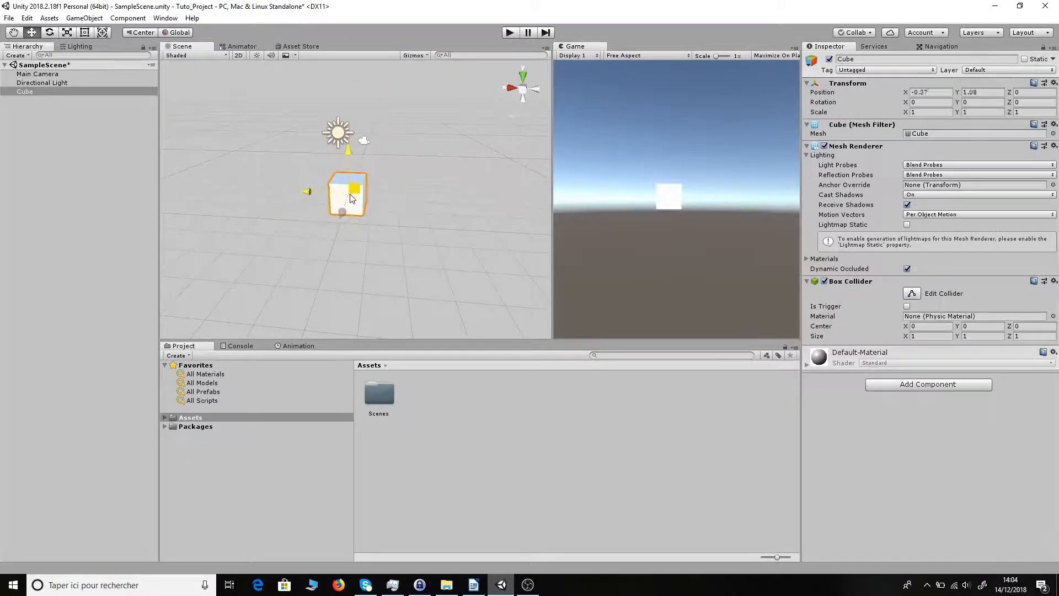
pyautogui.scroll(-3, 382, 196)
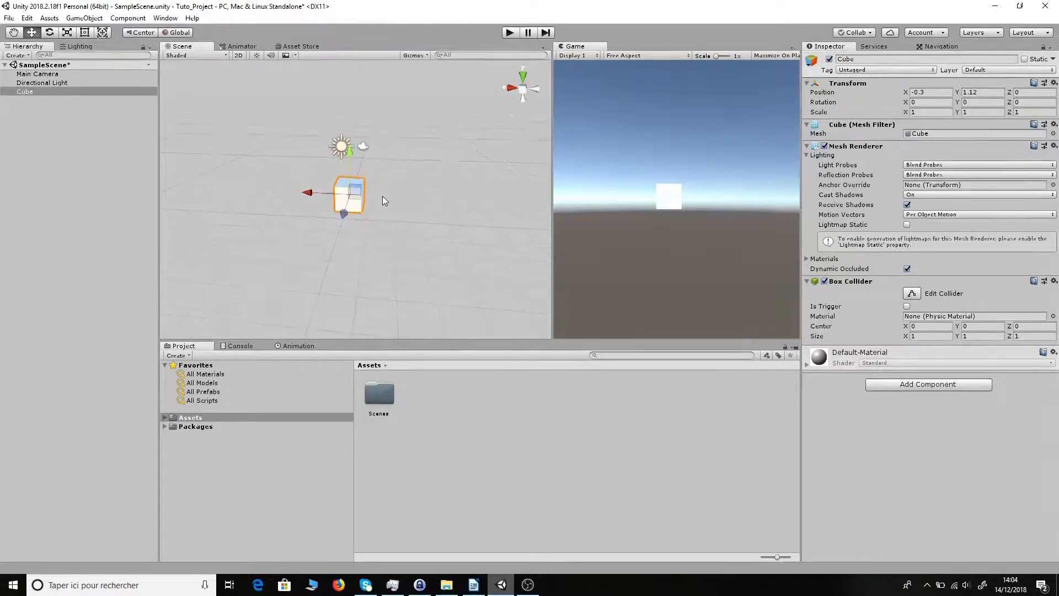
# Slide the cube along the X axis to about -1.56.
pyautogui.moveTo(390, 225)
pyautogui.keyDown('alt'); pyautogui.mouseDown()
pyautogui.moveTo(368, 226)
pyautogui.moveTo(388, 205)
pyautogui.mouseUp(); pyautogui.keyUp('alt')
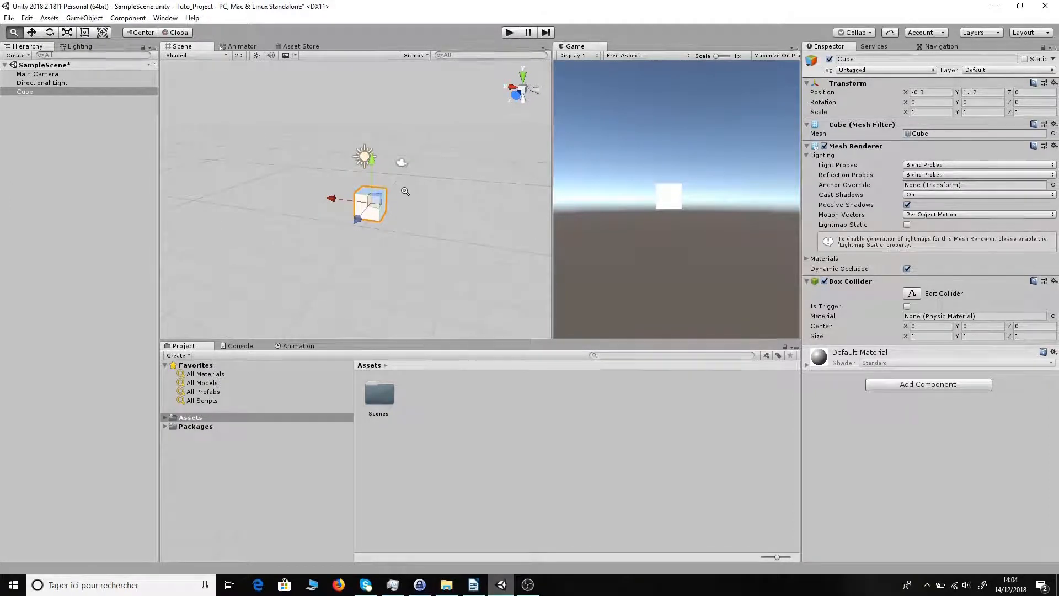
pyautogui.keyDown('alt'); pyautogui.moveTo(405, 190); pyautogui.dragTo(414, 62, button='right'); pyautogui.keyUp('alt')
pyautogui.keyDown('alt'); pyautogui.moveTo(286, 248); pyautogui.dragTo(369, 244); pyautogui.keyUp('alt')
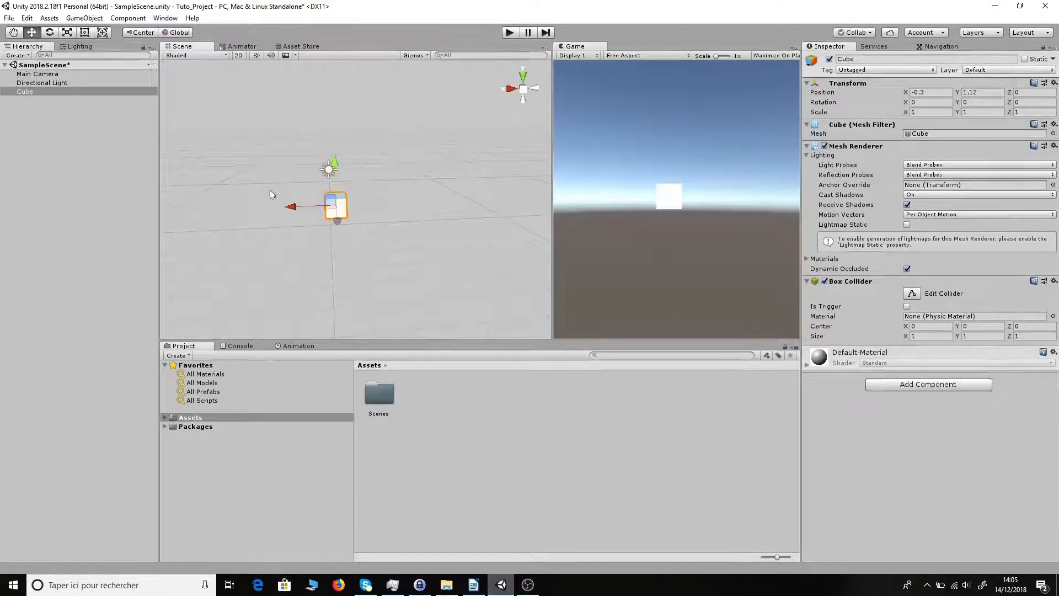
pyautogui.moveTo(297, 214); pyautogui.dragTo(321, 214)
# Reset the cube's Transform and set its Y position to 4.
pyautogui.click(1054, 83)
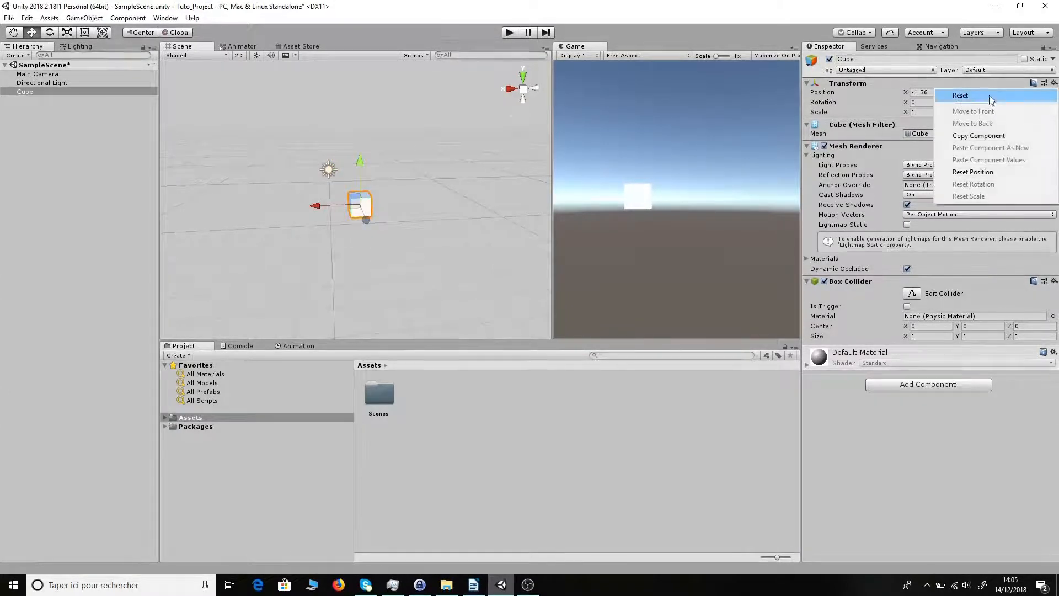
pyautogui.click(965, 94)
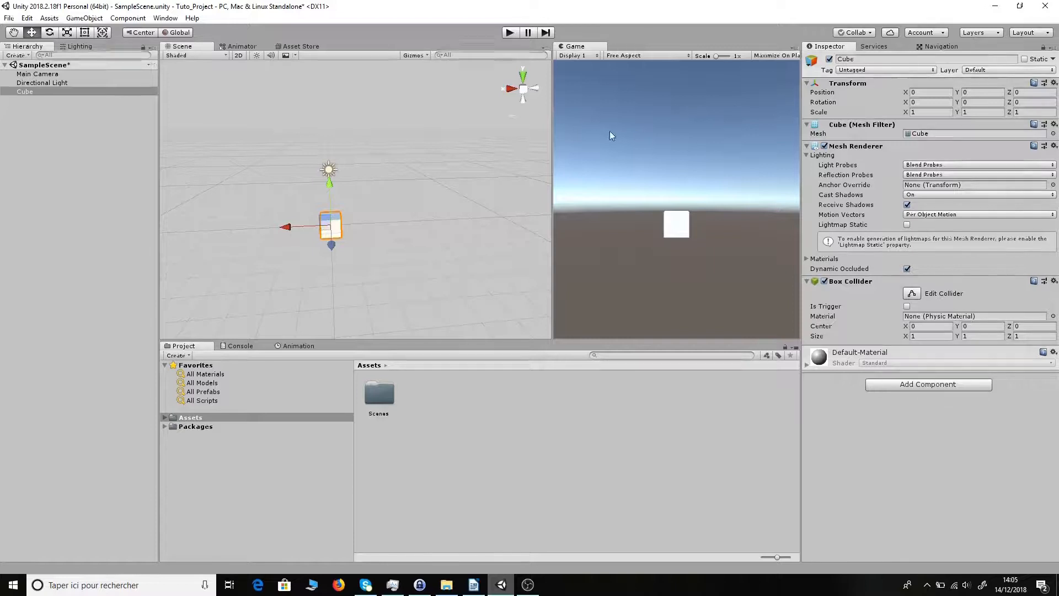
pyautogui.click(973, 93)
pyautogui.write('4')
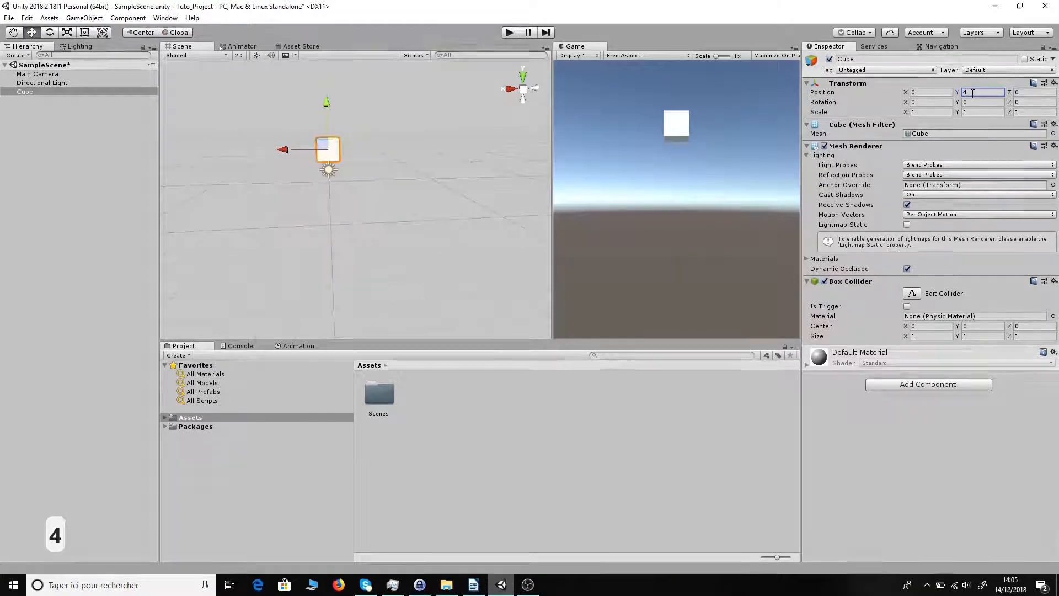
pyautogui.press('Return')
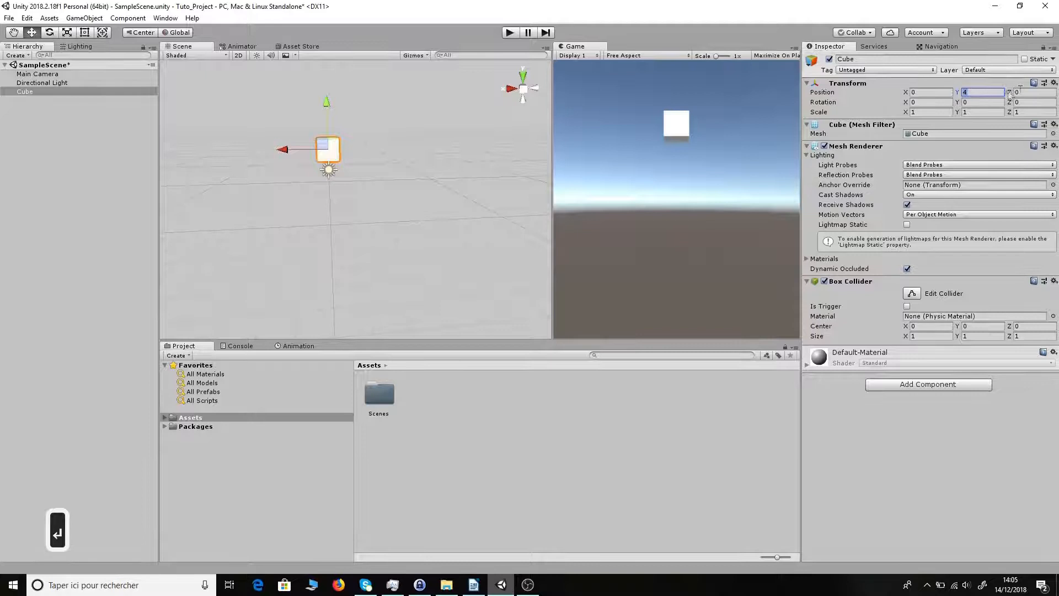
# Set the cube's Y position to 0, and collapse and re-expand its Transform component.
pyautogui.write('0')
pyautogui.press('Return')
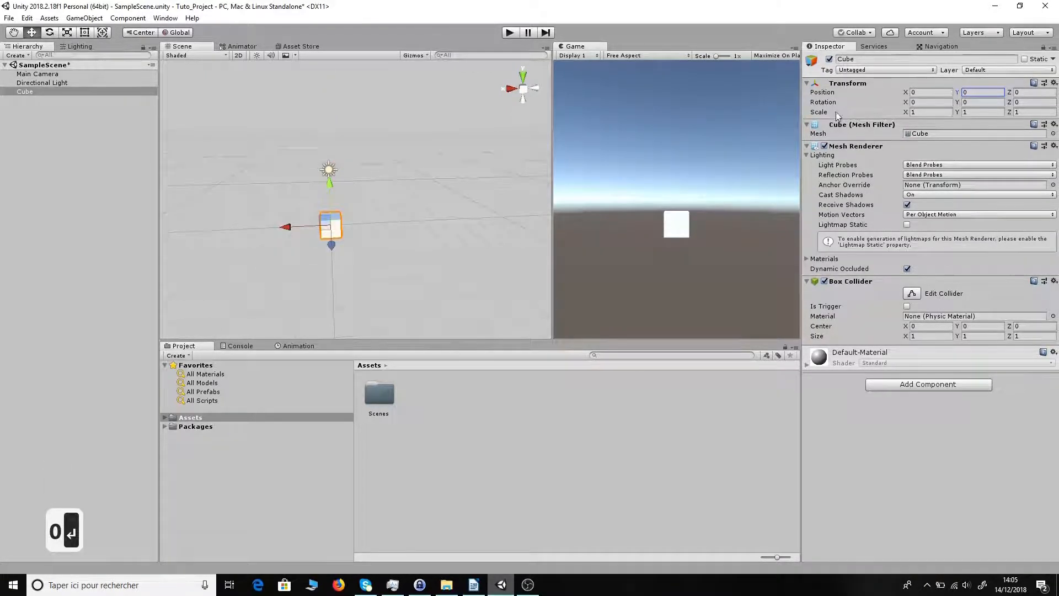
pyautogui.click(906, 84)
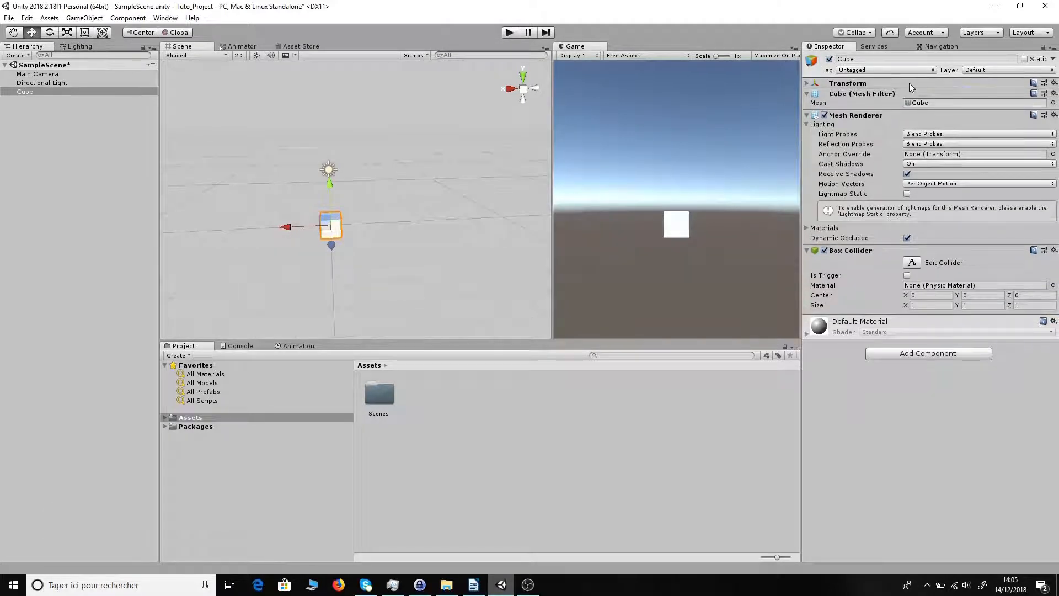
pyautogui.click(909, 83)
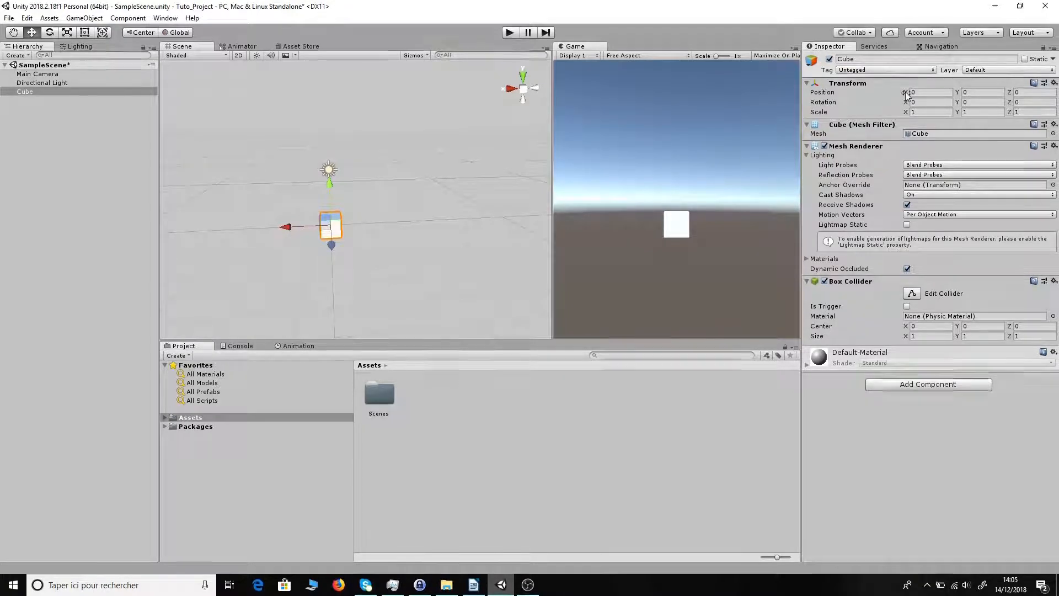
# Try scrubbing the cube's X position value to about 0.52, and undo the change.
pyautogui.click(906, 91)
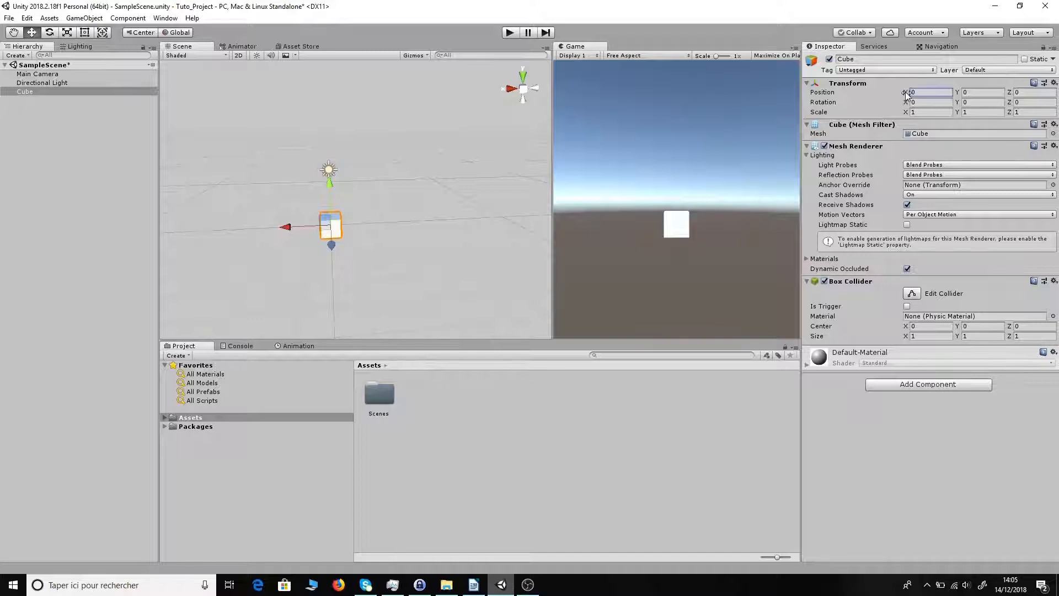
pyautogui.moveTo(905, 91)
pyautogui.mouseDown()
pyautogui.moveTo(969, 95)
pyautogui.moveTo(869, 94)
pyautogui.moveTo(933, 94)
pyautogui.moveTo(899, 96)
pyautogui.moveTo(914, 93)
pyautogui.mouseUp()
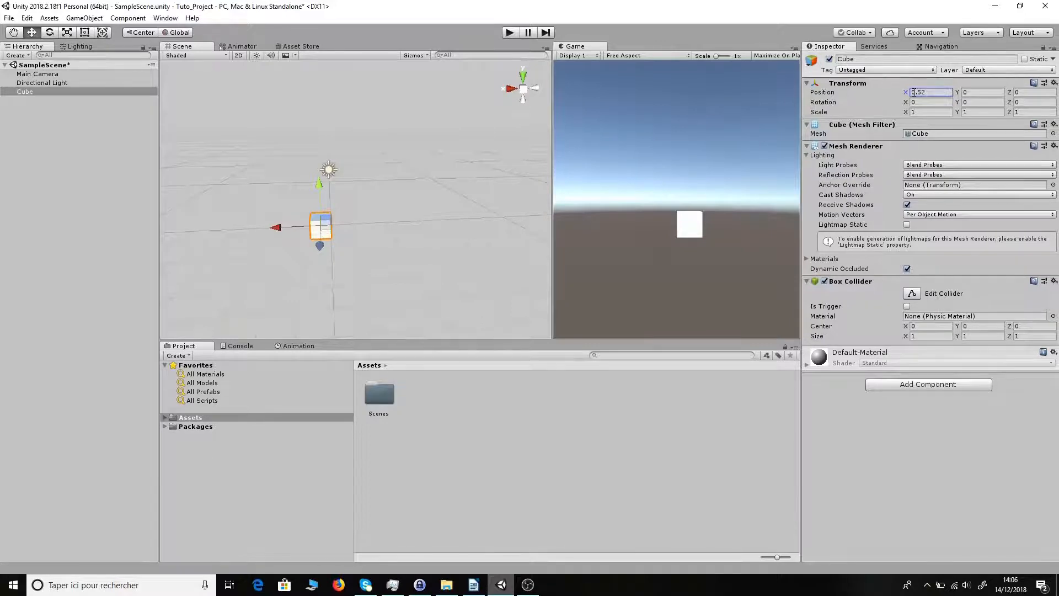
pyautogui.hotkey('ctrl', 'z')
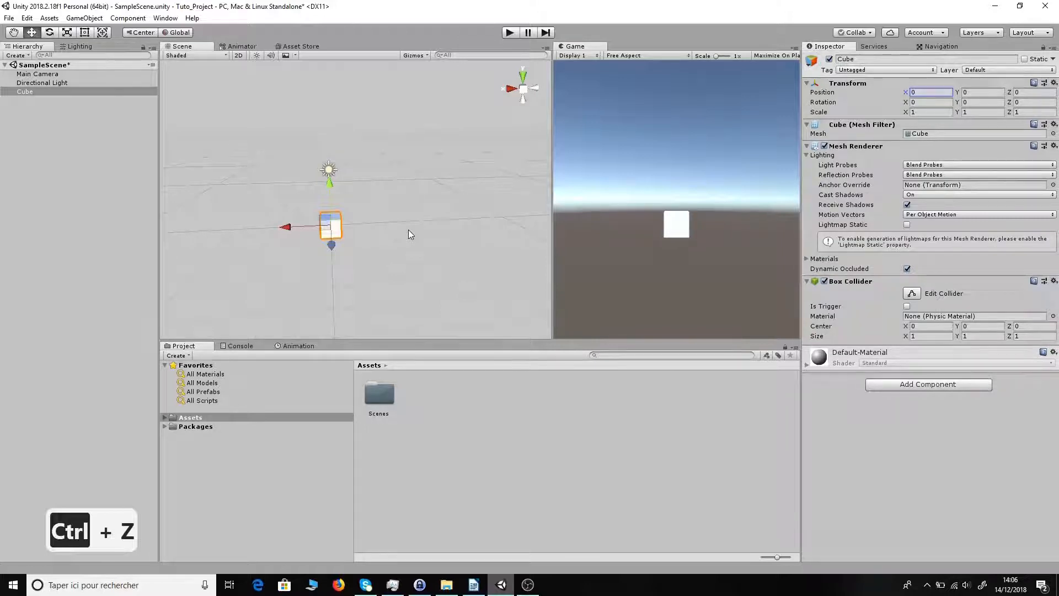
# Duplicate the cube six times in the Hierarchy.
pyautogui.keyDown('alt'); pyautogui.moveTo(408, 234); pyautogui.dragTo(458, 207); pyautogui.keyUp('alt')
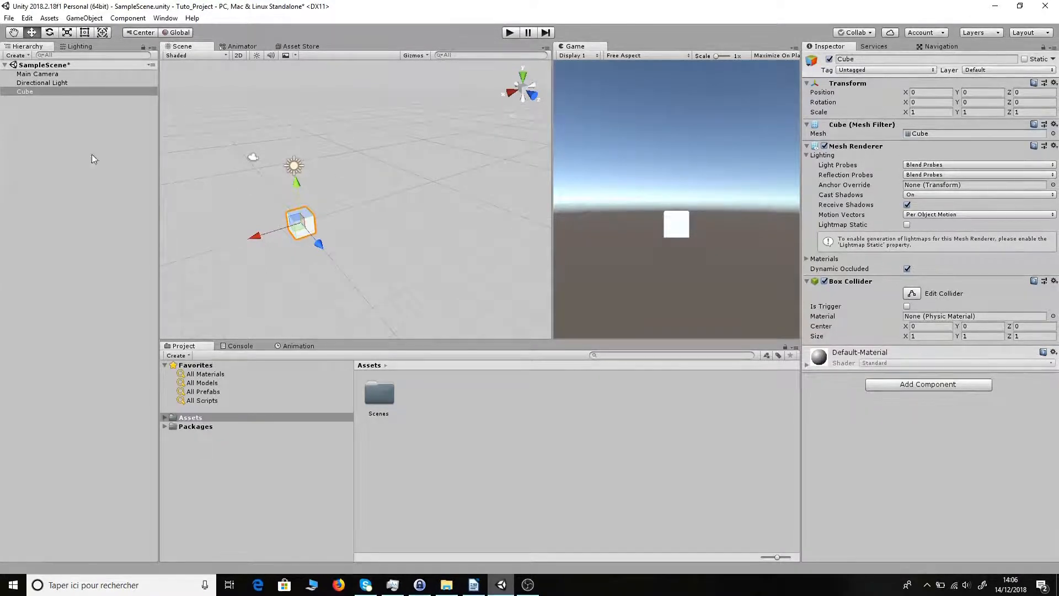
pyautogui.click(66, 118)
pyautogui.click(45, 92)
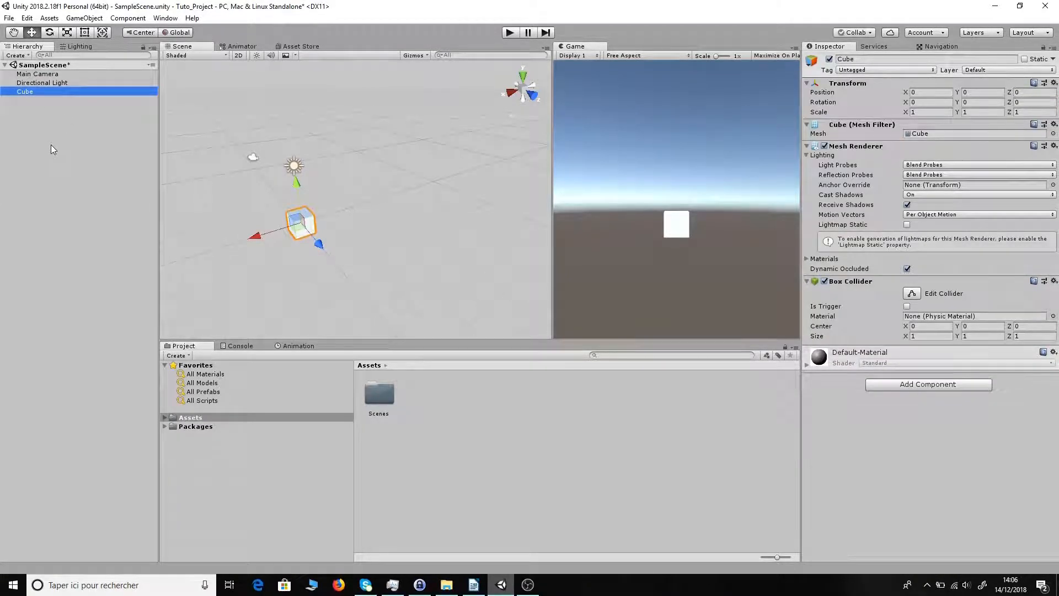
pyautogui.hotkey('ctrl', 'd')
pyautogui.hotkey('ctrl', 'd')
pyautogui.hotkey('ctrl', 'd')
pyautogui.hotkey('ctrl', 'd')
pyautogui.hotkey('ctrl', 'd')
pyautogui.hotkey('ctrl', 'd')
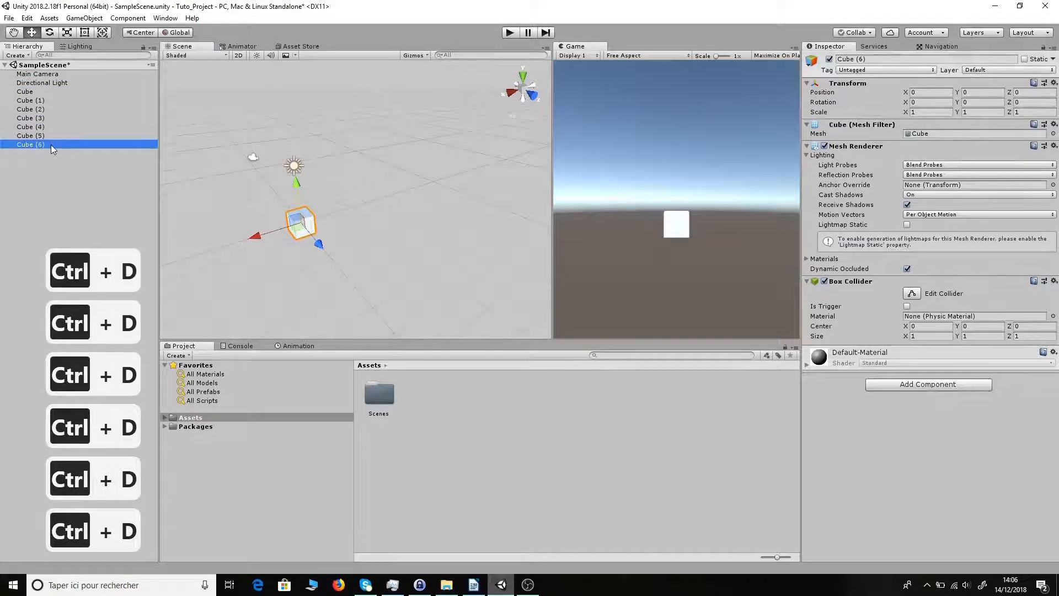
# Make Cube (1), Cube (2) and Cube (3) children of the original Cube in the Hierarchy.
pyautogui.click(40, 101)
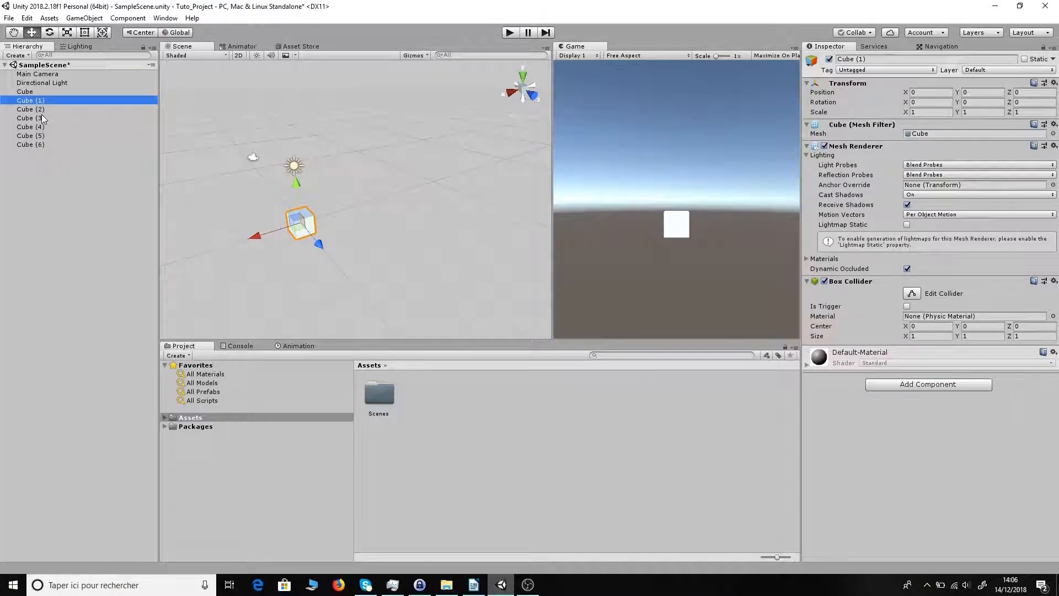
pyautogui.press('shift')
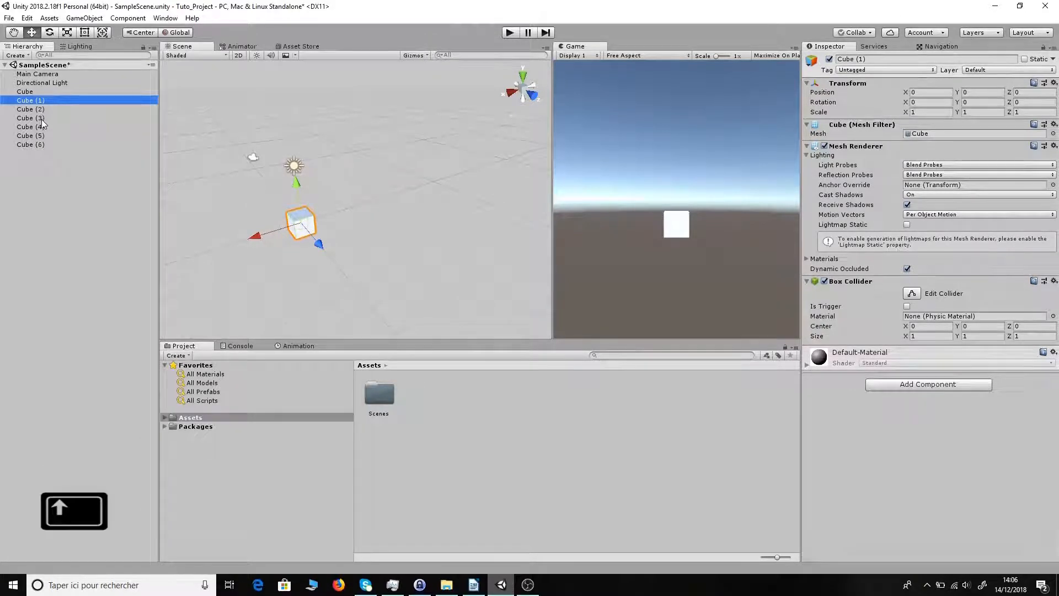
pyautogui.keyDown('shift'); pyautogui.click(44, 118); pyautogui.keyUp('shift')
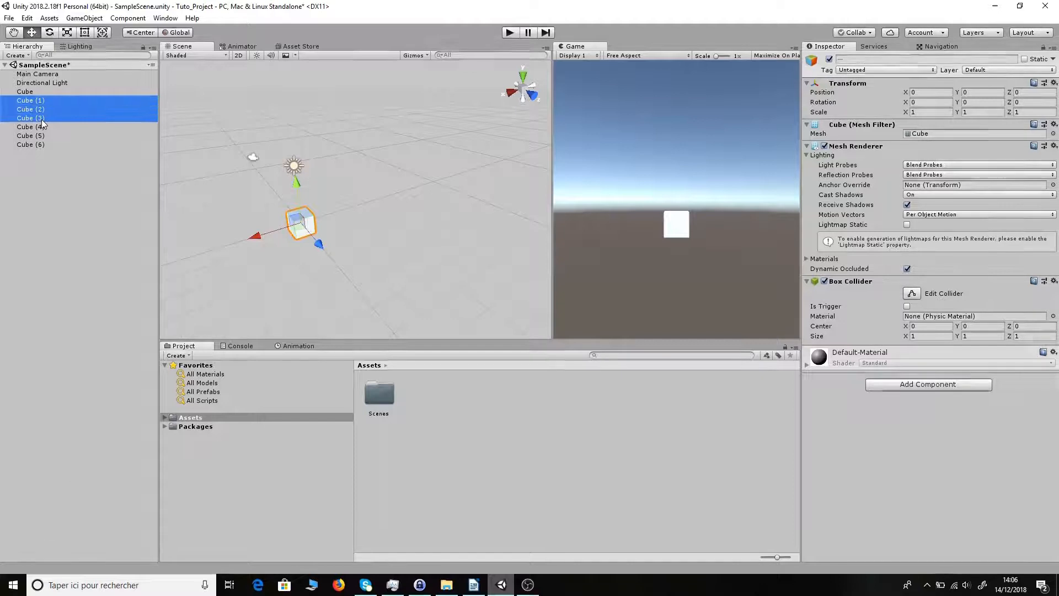
pyautogui.moveTo(44, 118); pyautogui.dragTo(43, 91)
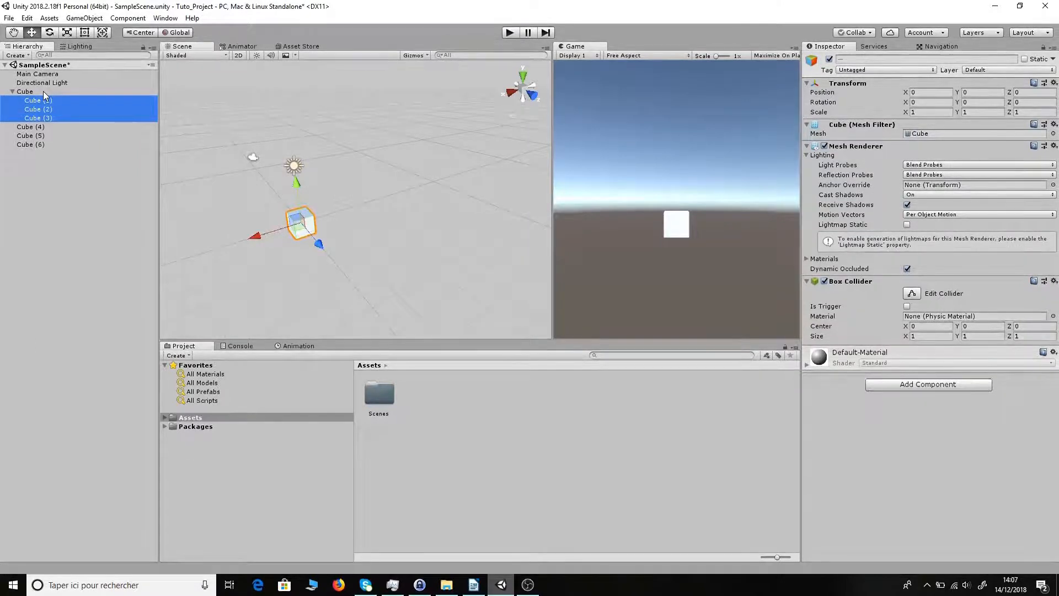
pyautogui.click(43, 91)
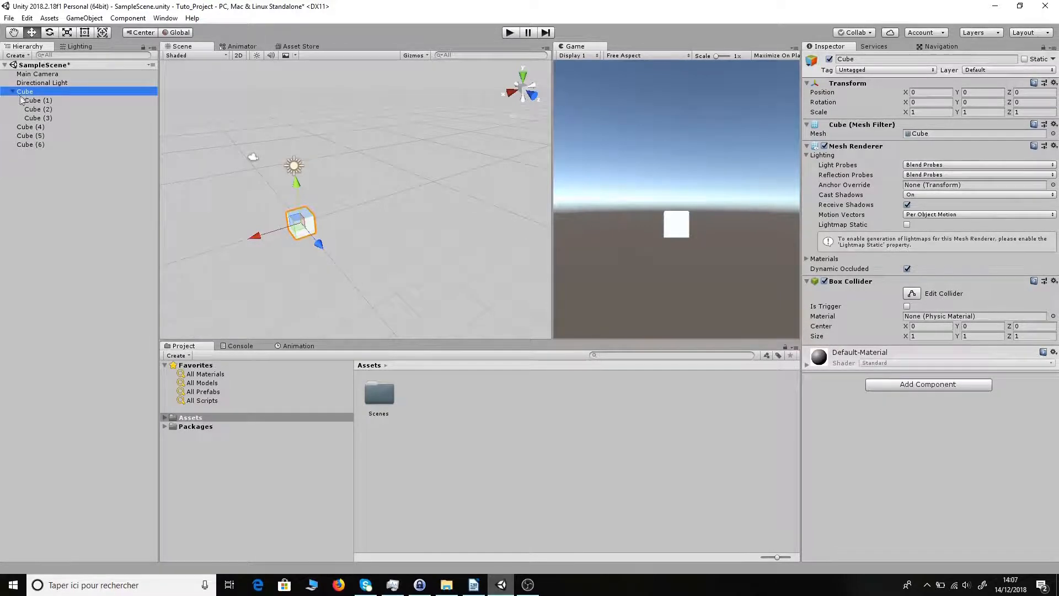
# Nest Cube (4) and Cube (5) under Cube (3), and Cube (6) under Cube (5).
pyautogui.click(39, 127)
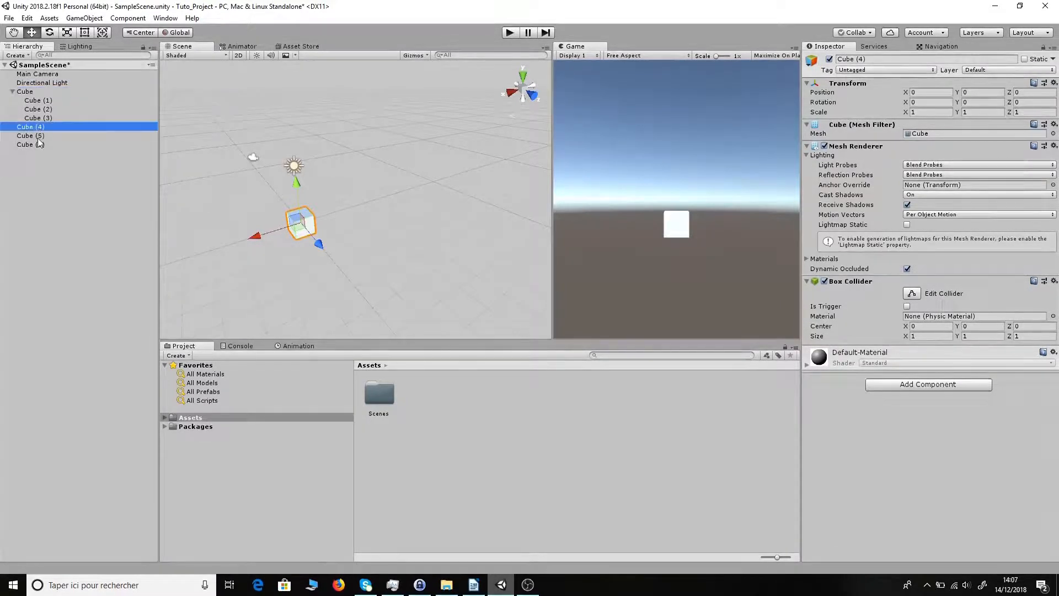
pyautogui.keyDown('shift'); pyautogui.click(41, 135); pyautogui.keyUp('shift')
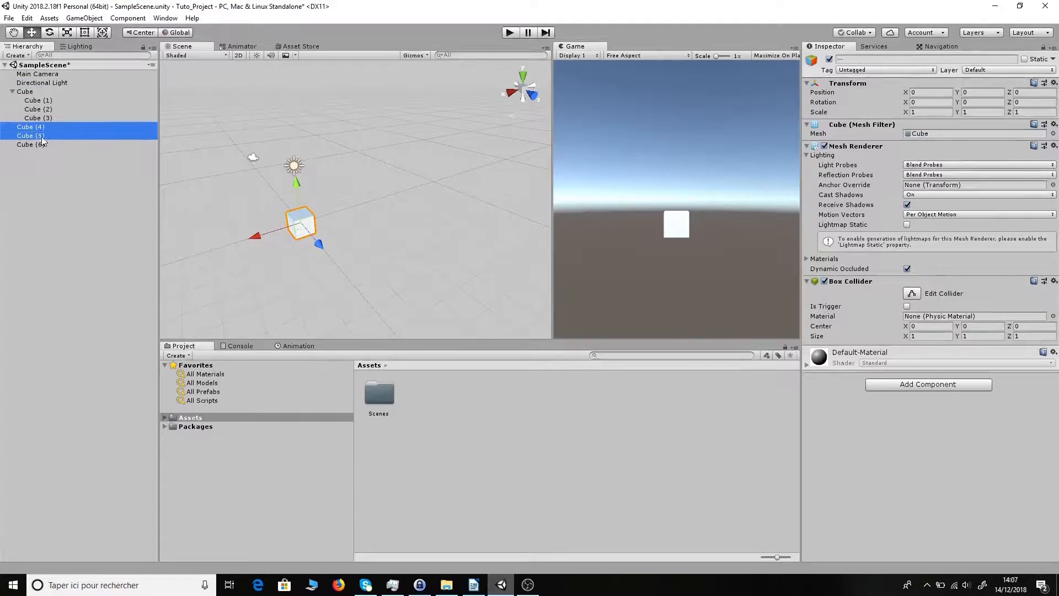
pyautogui.moveTo(40, 133)
pyautogui.mouseDown()
pyautogui.moveTo(53, 119)
pyautogui.moveTo(53, 139)
pyautogui.mouseUp()
pyautogui.click(31, 144)
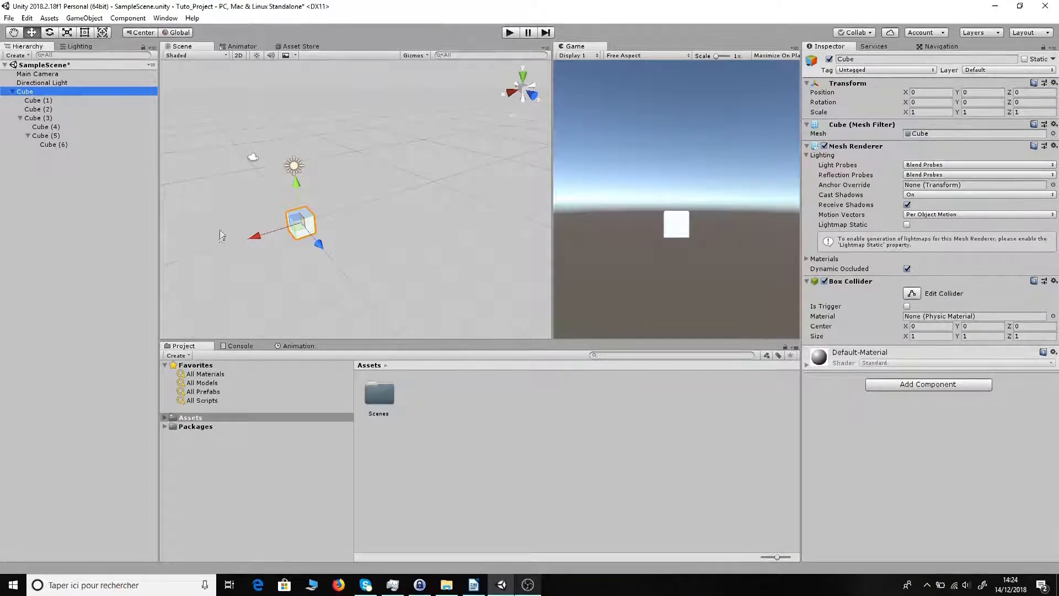
# Move the parent Cube along the X axis to about -14.2 and back to about 0.15.
pyautogui.click(256, 237)
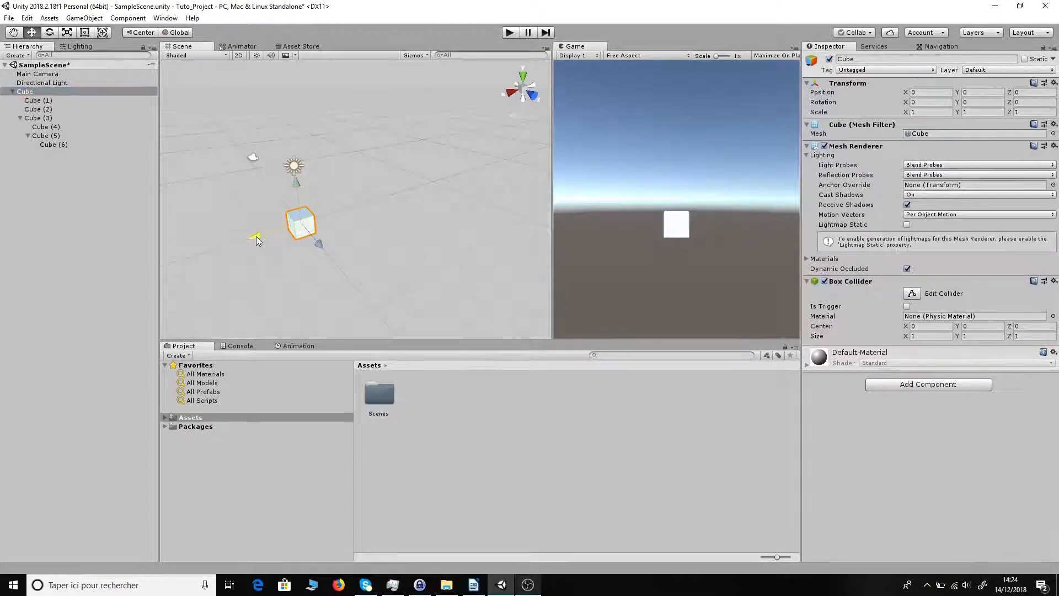
pyautogui.moveTo(256, 236); pyautogui.dragTo(509, 156)
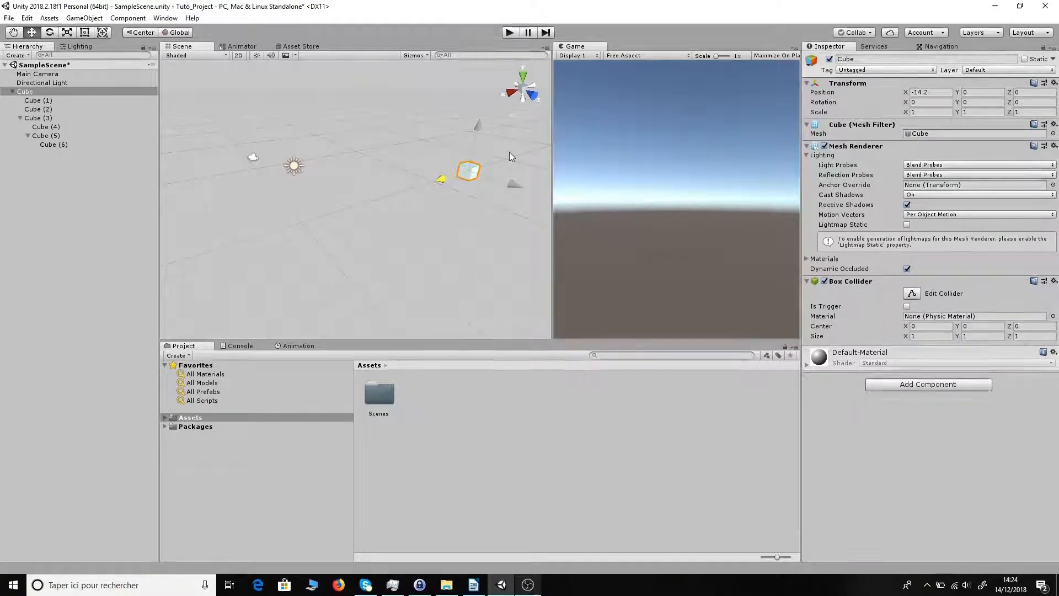
pyautogui.moveTo(508, 151); pyautogui.dragTo(247, 235)
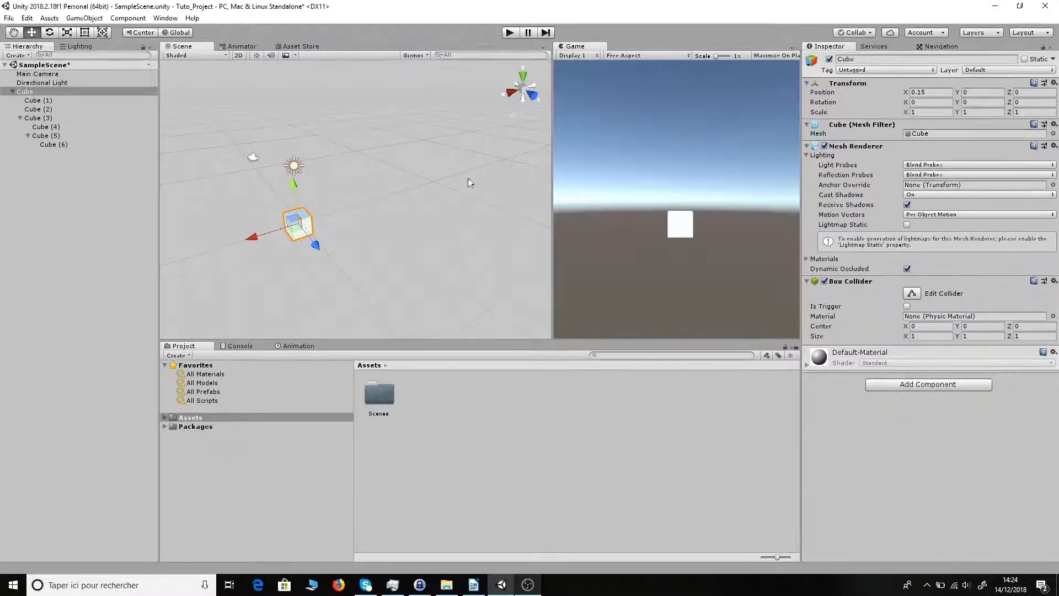
# Inspect the Transform values of the child cubes Cube (1), Cube (2) and Cube (6).
pyautogui.click(47, 101)
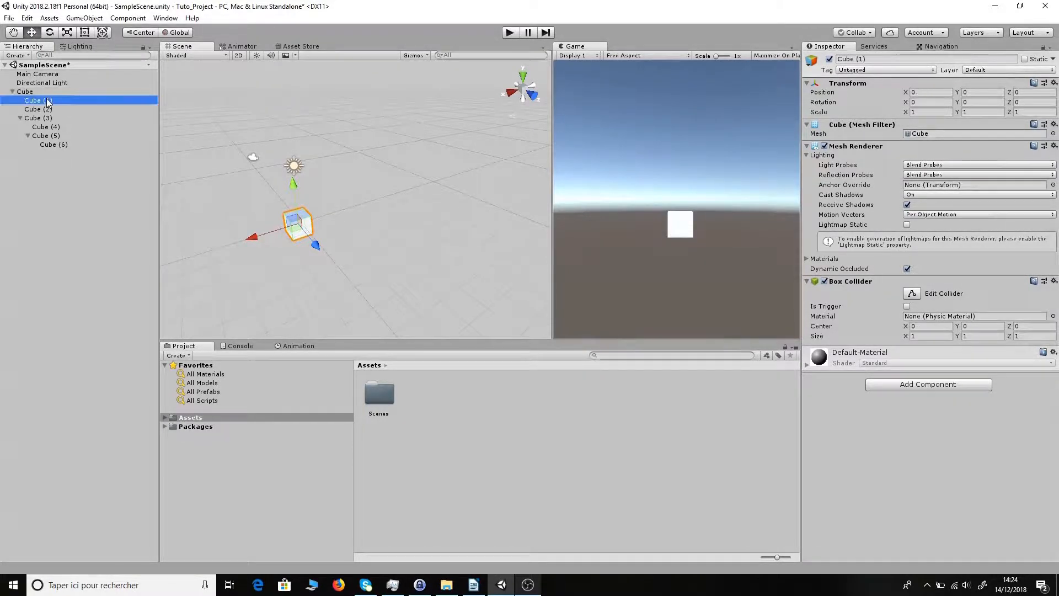
pyautogui.click(48, 109)
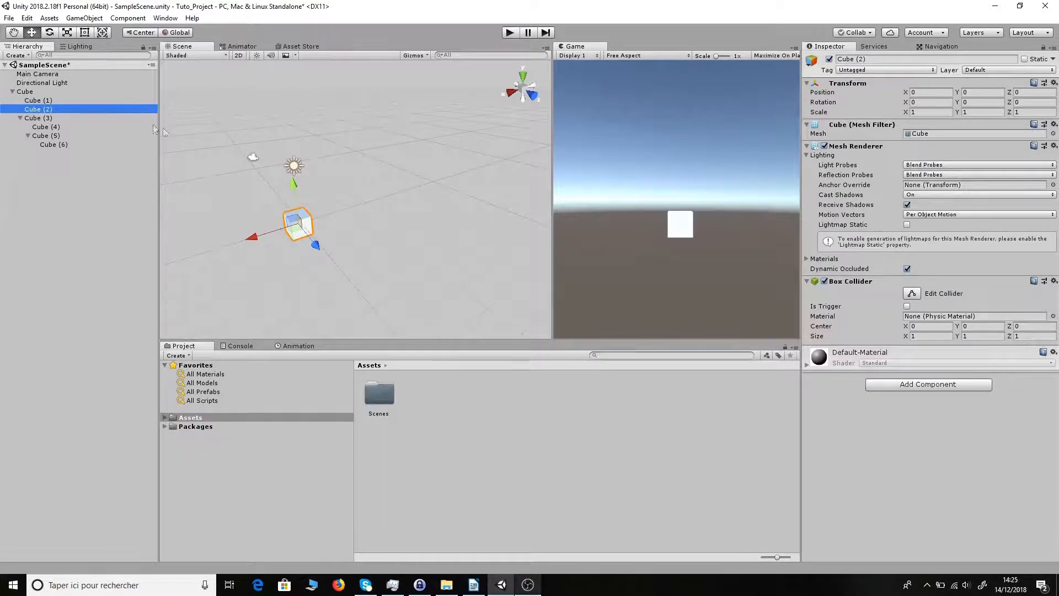
pyautogui.click(59, 102)
pyautogui.click(64, 143)
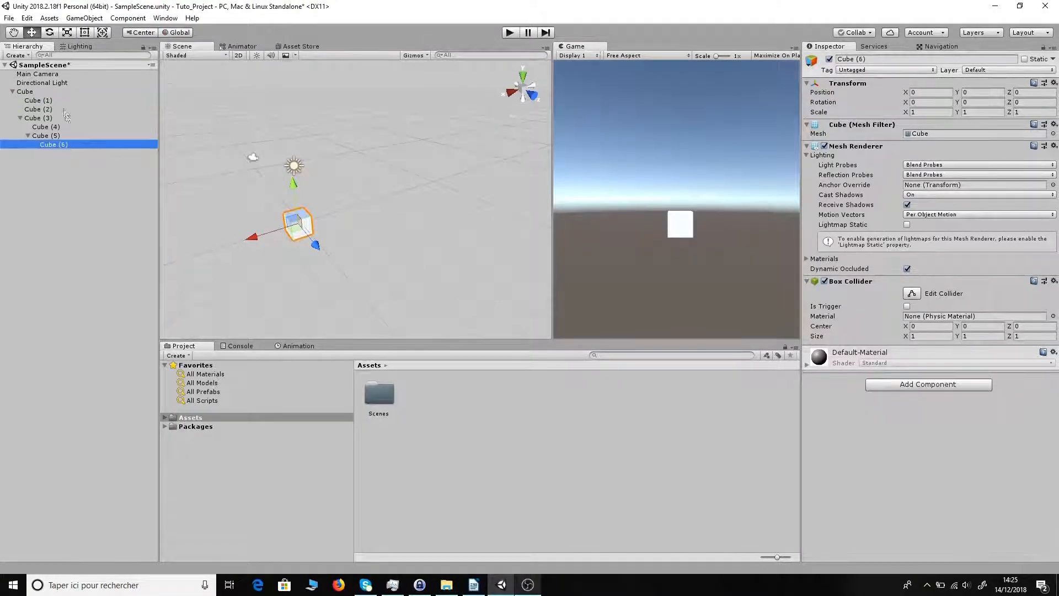
pyautogui.click(57, 102)
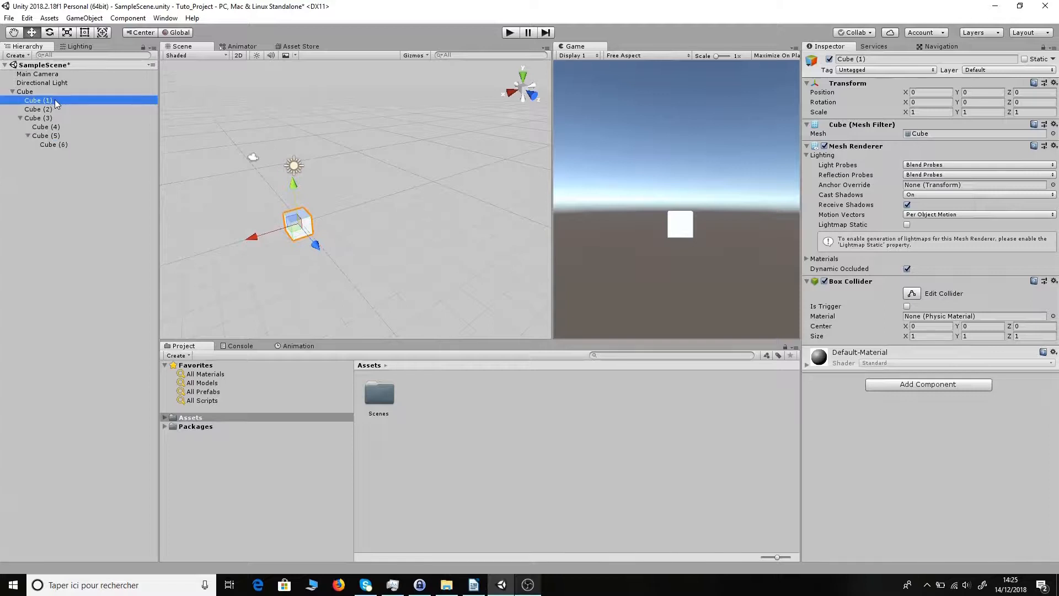
# Set the parent Cube's X position to 0 and clear the selection.
pyautogui.click(28, 91)
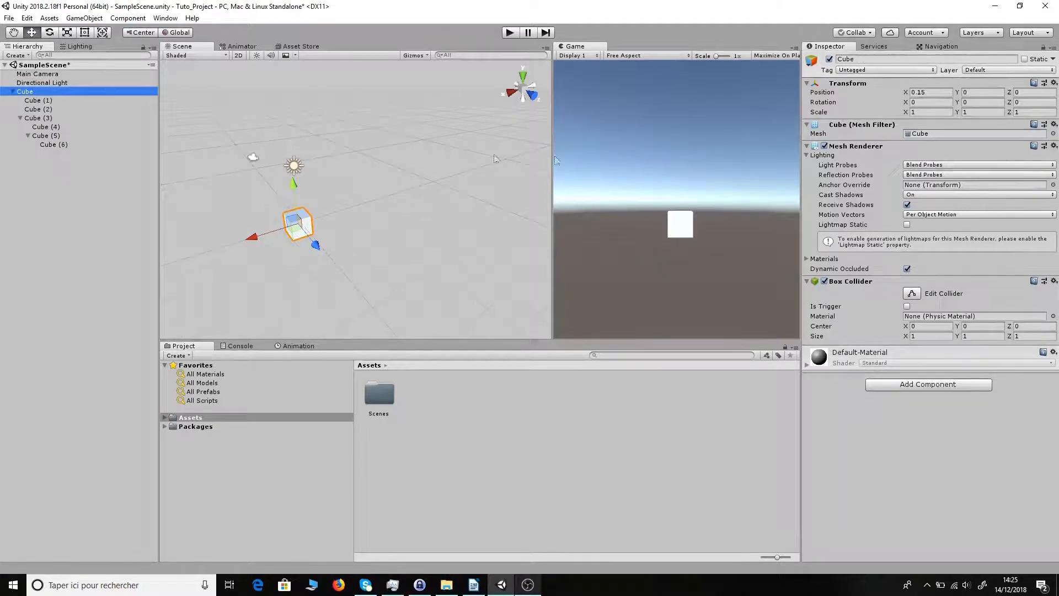
pyautogui.click(937, 92)
pyautogui.write('0')
pyautogui.press('Return')
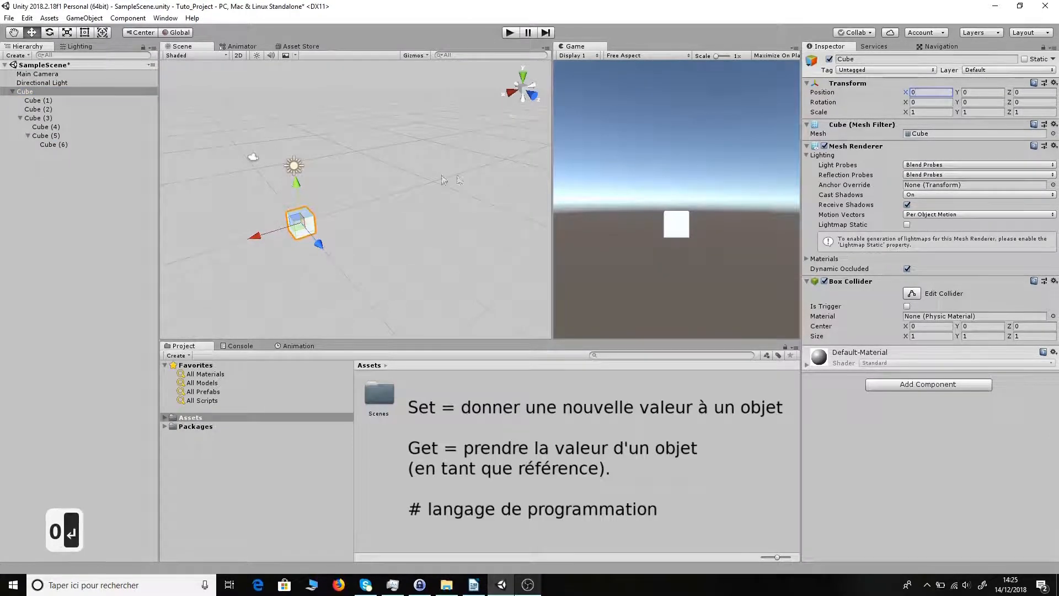
pyautogui.click(379, 167)
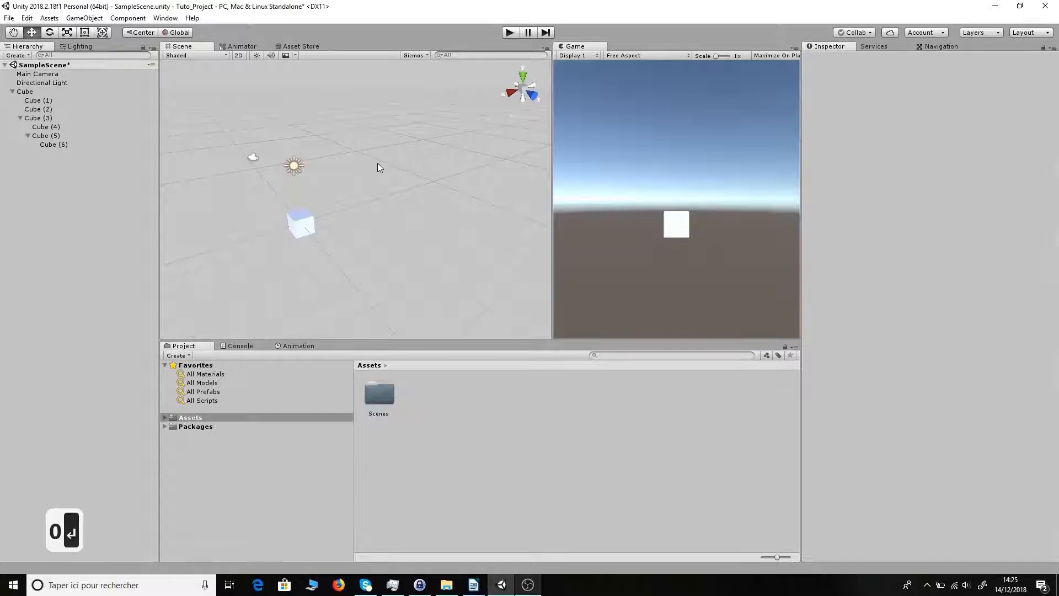
# Rename the parent Cube as "Menu Princal" in the Hierarchy and select its child Cube (1).
pyautogui.click(37, 92)
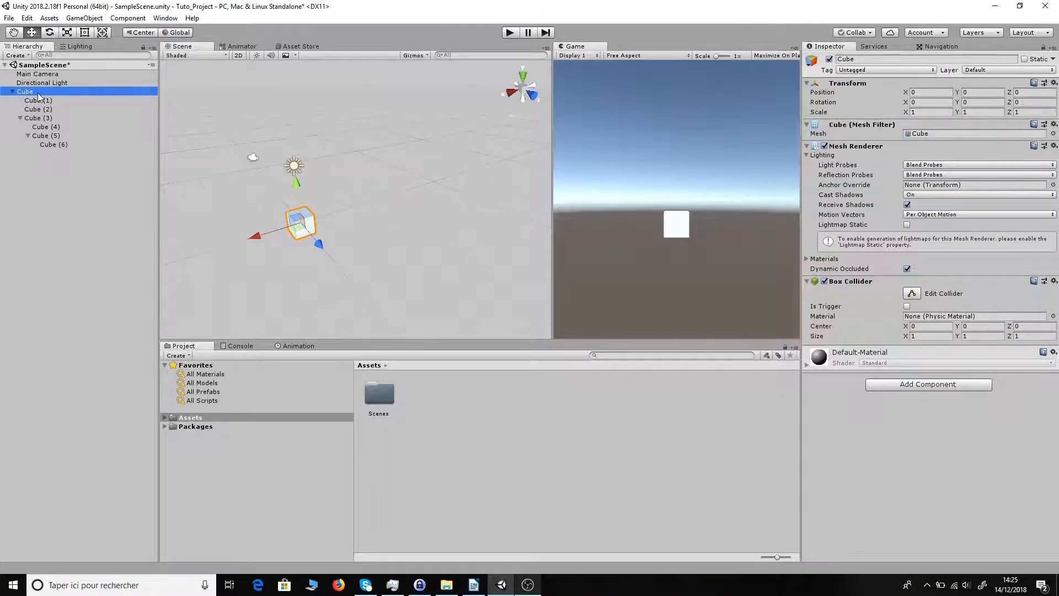
pyautogui.press('F2')
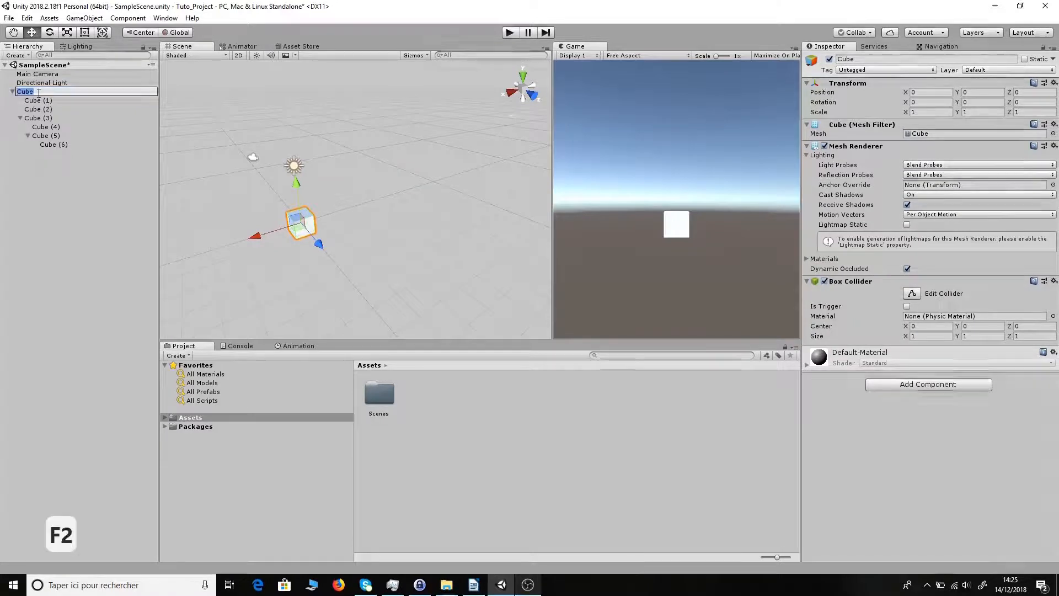
pyautogui.write('Men')
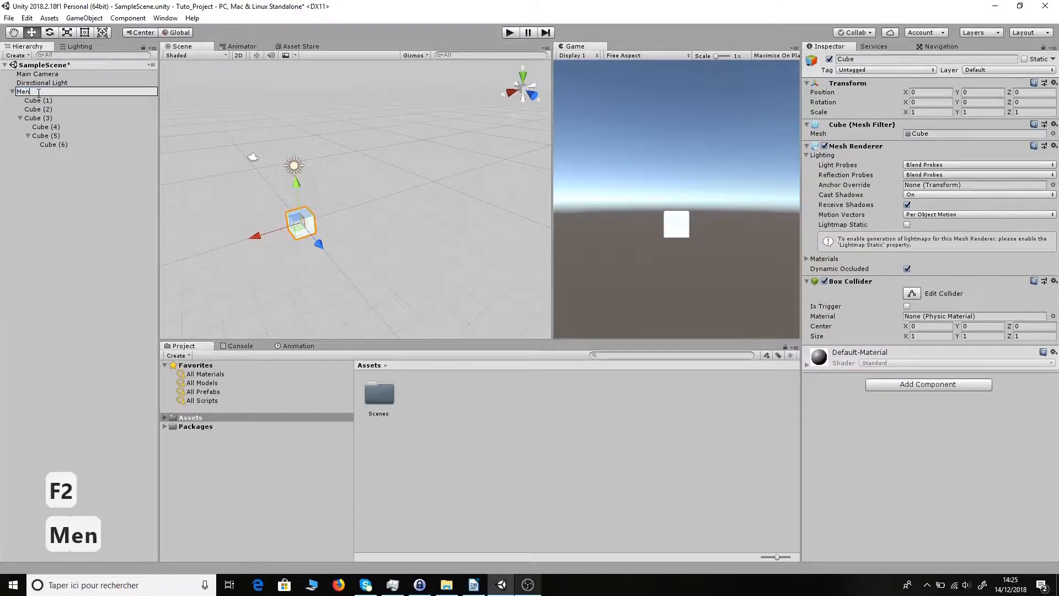
pyautogui.write('u Prin')
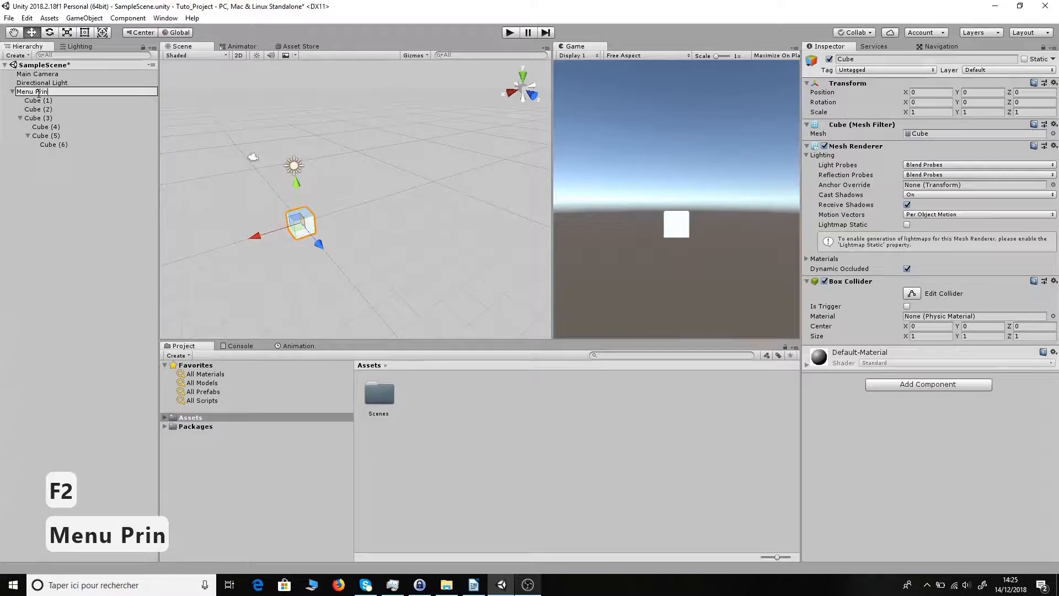
pyautogui.write('cal')
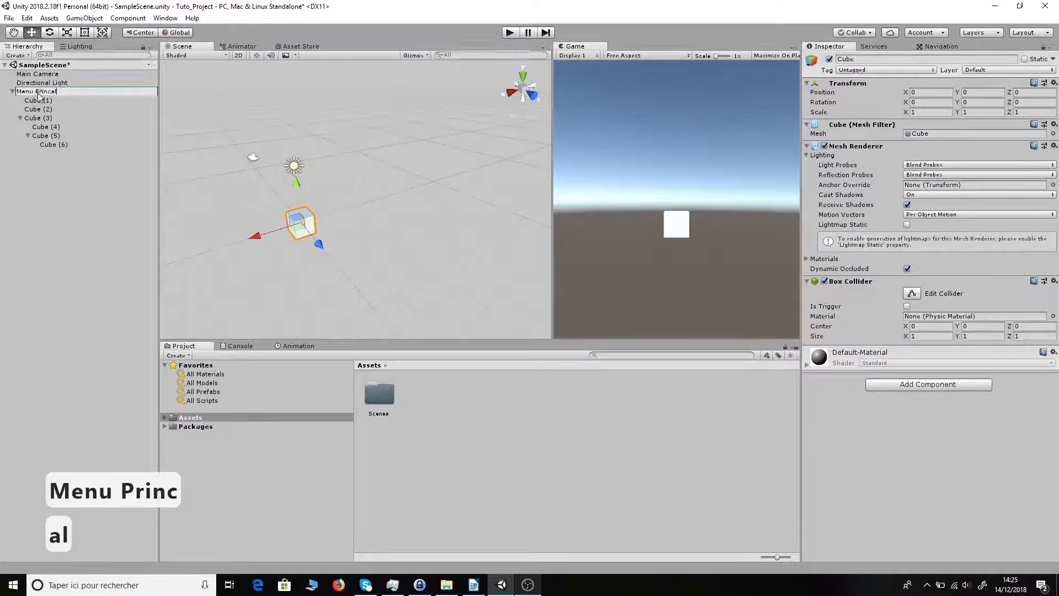
pyautogui.press('Return')
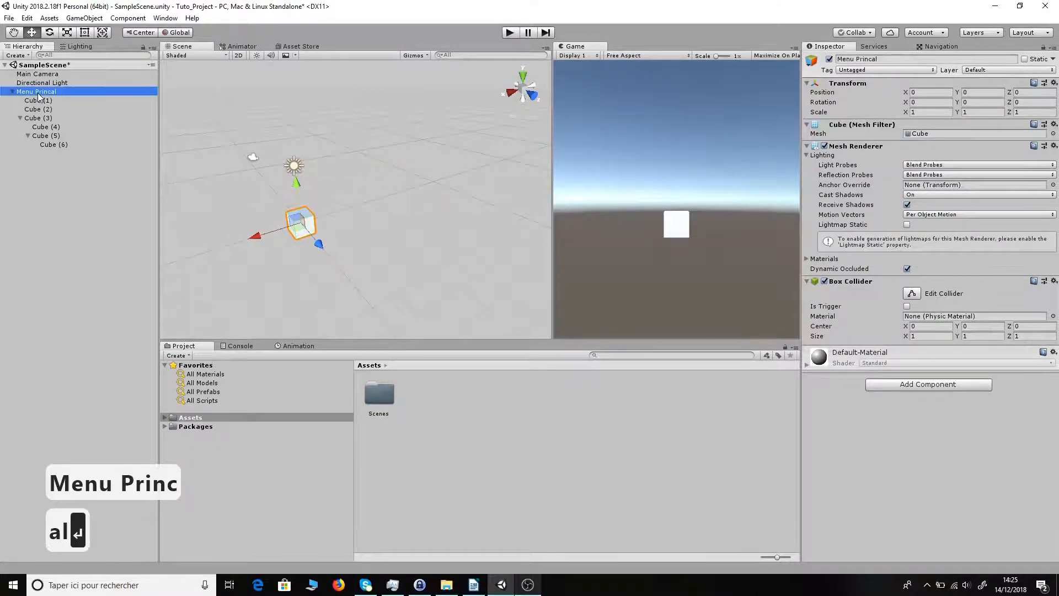
pyautogui.press('F2')
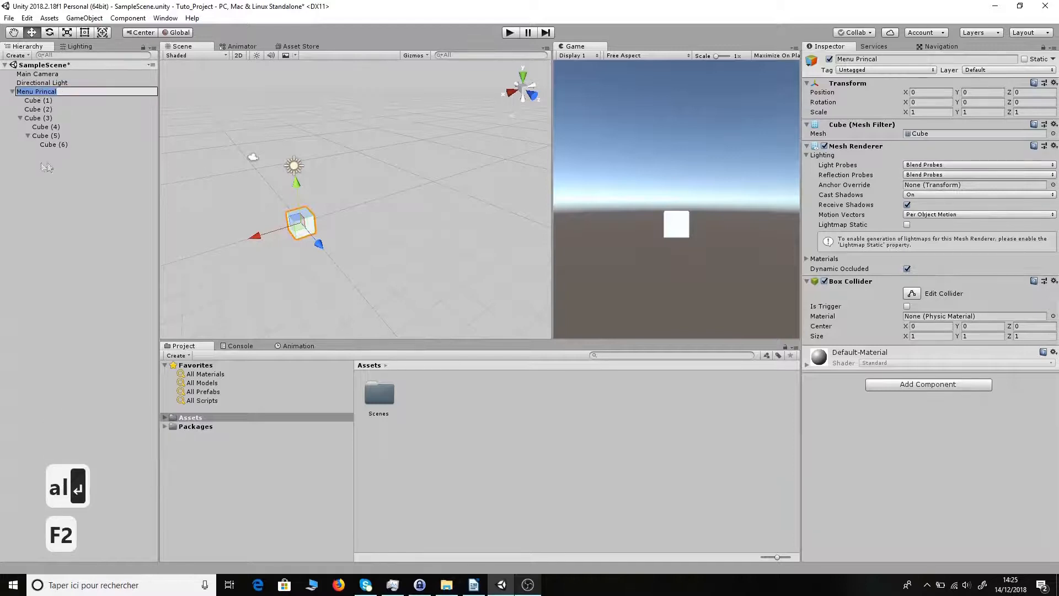
pyautogui.click(39, 102)
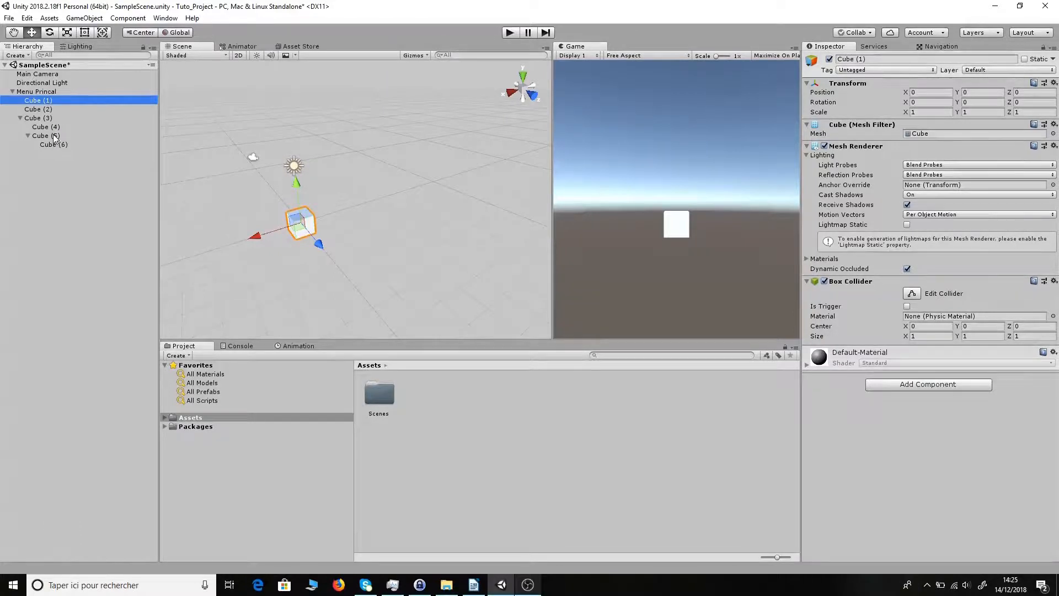
# Rename Cube (3), a child of Menu Princal, as "Quitter" in the Hierarchy.
pyautogui.click(48, 118)
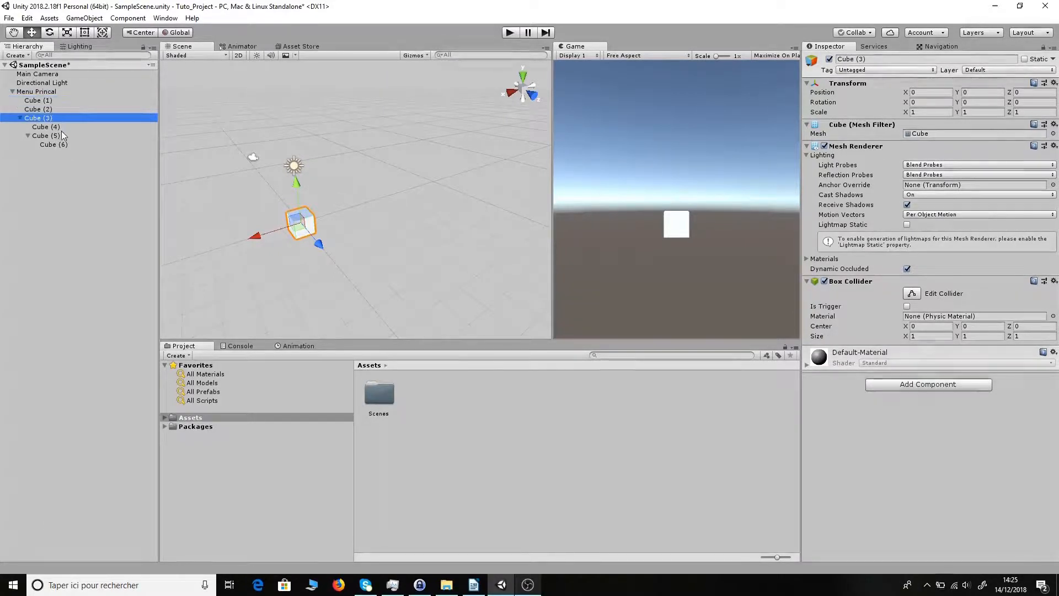
pyautogui.press('F2')
pyautogui.write('Quitter')
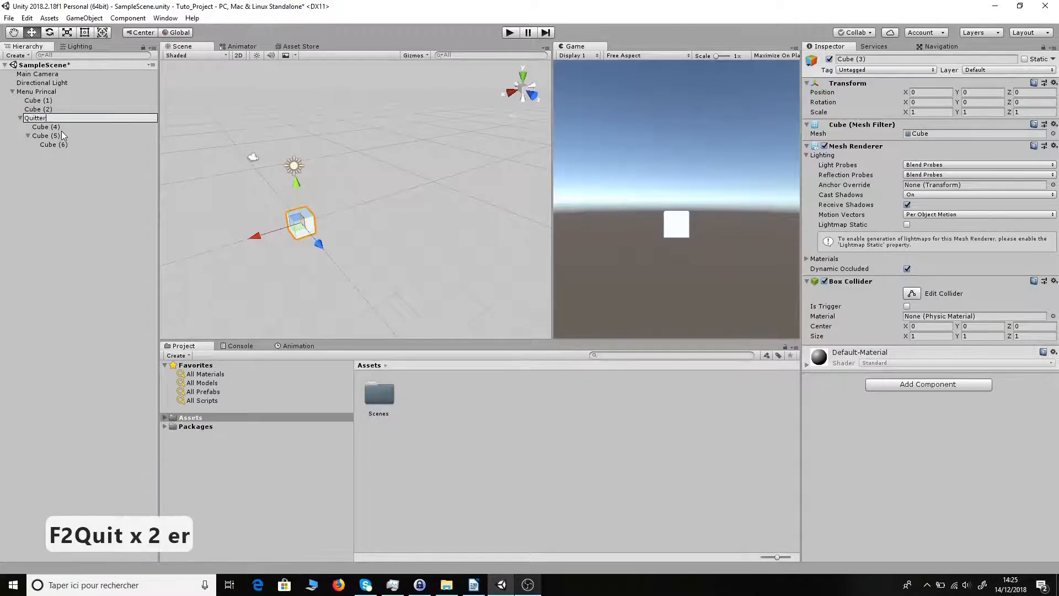
pyautogui.press('Return')
# Rename Cube (5), nested under Quitter, as "Oui" in the Hierarchy.
pyautogui.click(62, 133)
pyautogui.press('F2')
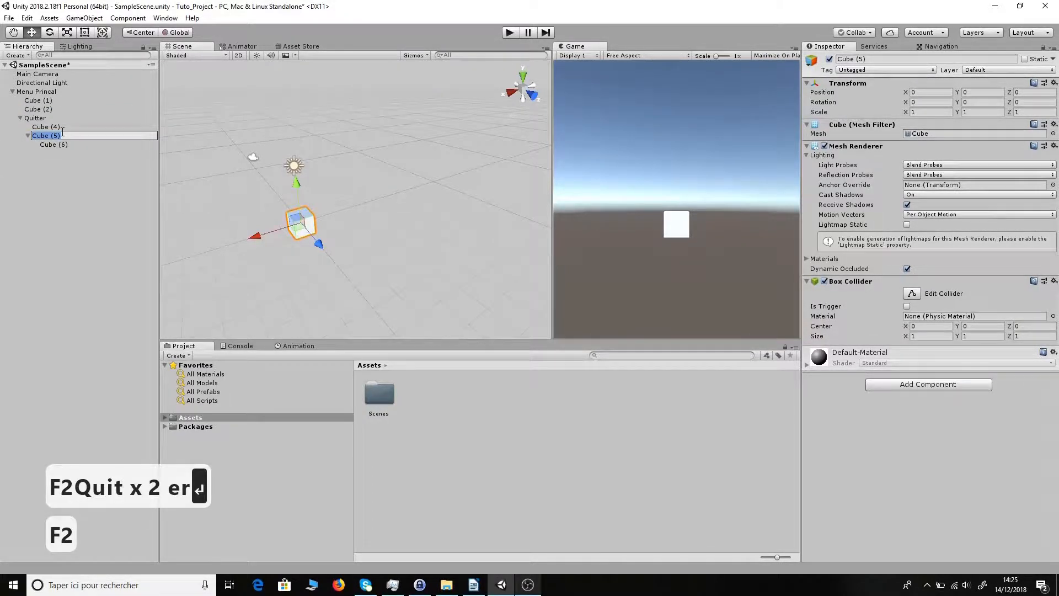
pyautogui.write('Oui')
pyautogui.press('Return')
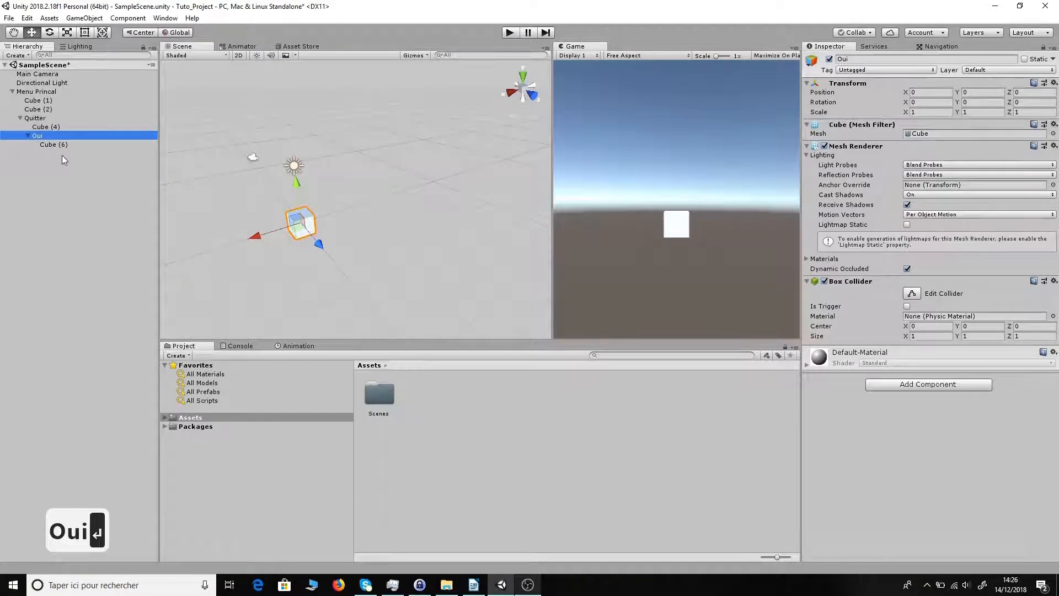
# Duplicate the Oui object and rename the copy as "Non".
pyautogui.hotkey('ctrl', 'd')
pyautogui.press('F2')
pyautogui.write('Non')
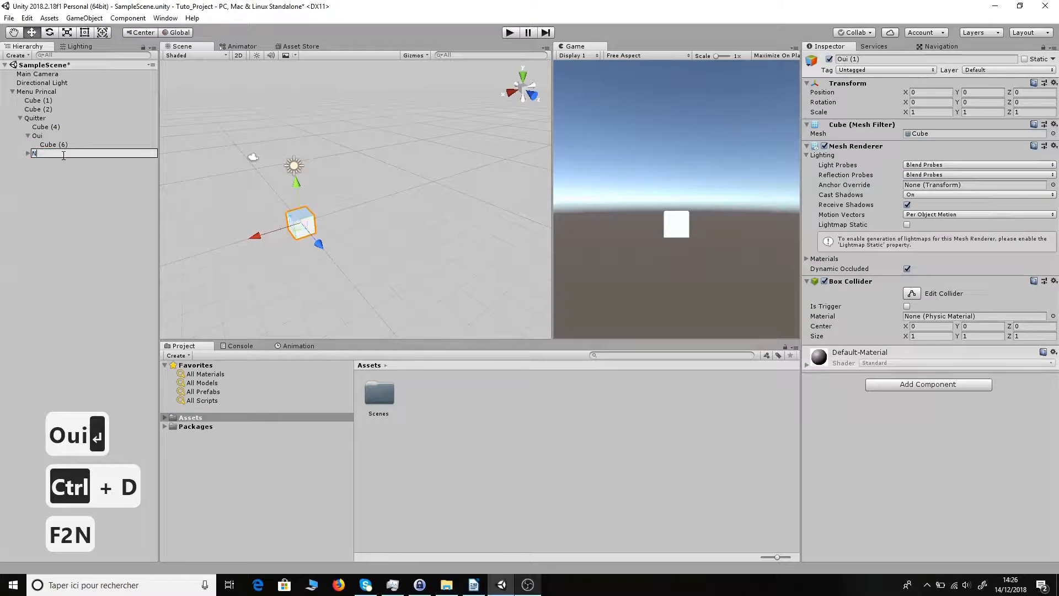
pyautogui.press('Return')
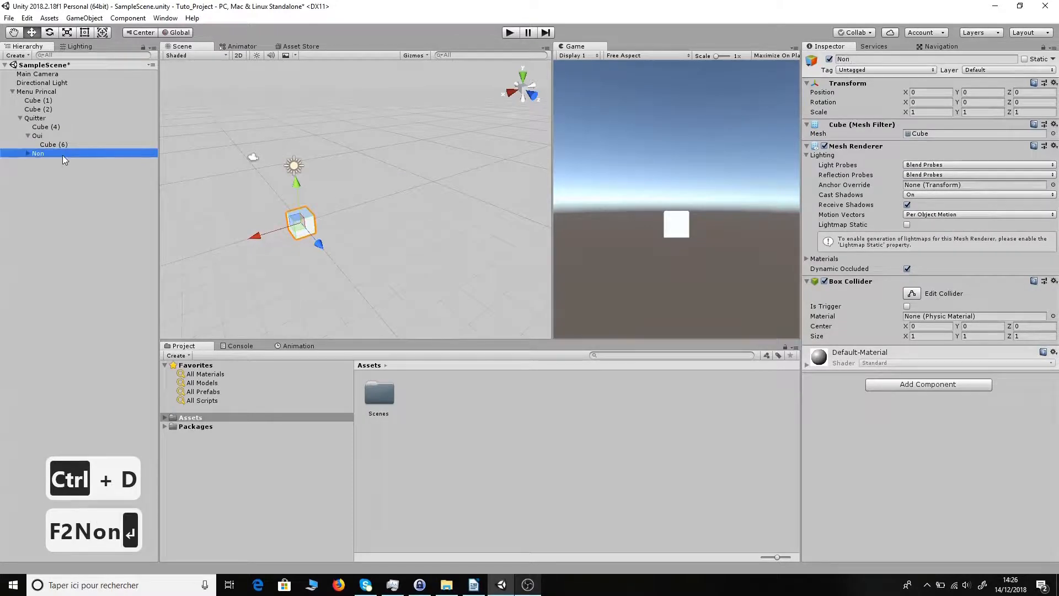
# Search the scene objects for "quitter", select the matching Quitter object and clear the search.
pyautogui.click(42, 92)
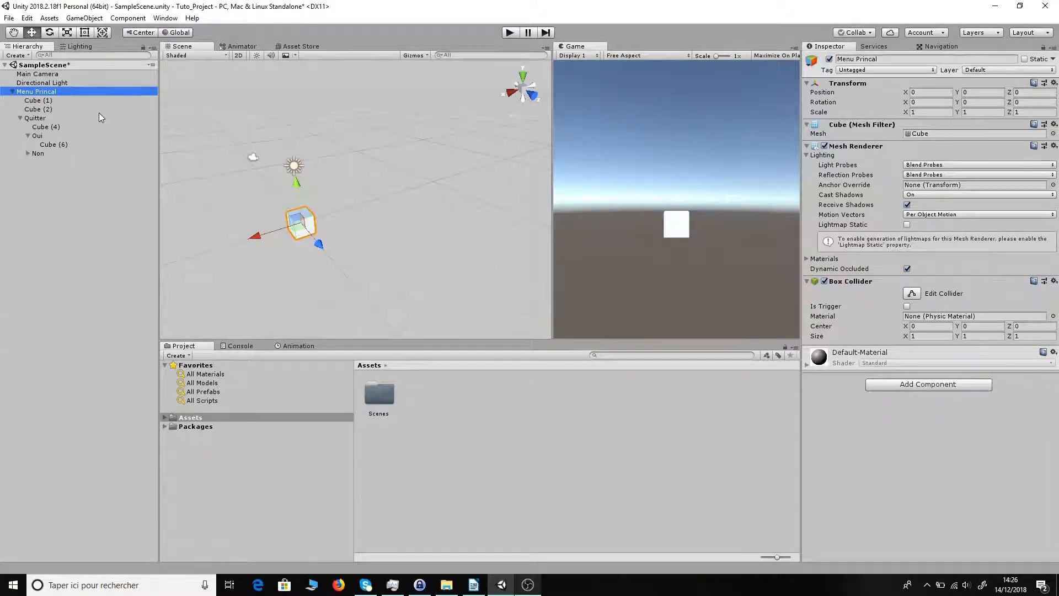
pyautogui.click(78, 184)
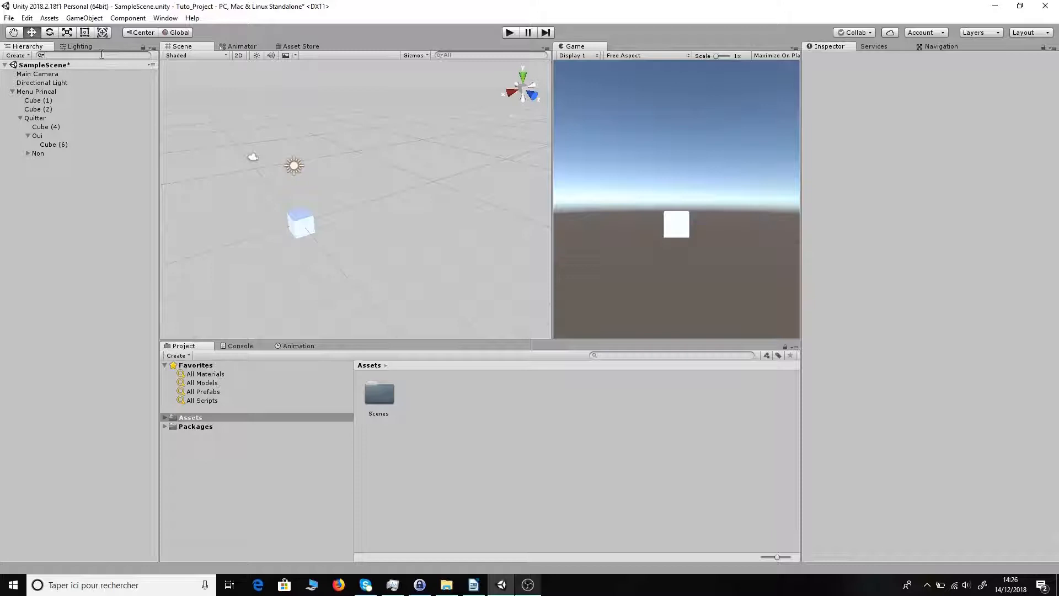
pyautogui.click(463, 54)
pyautogui.write('quit')
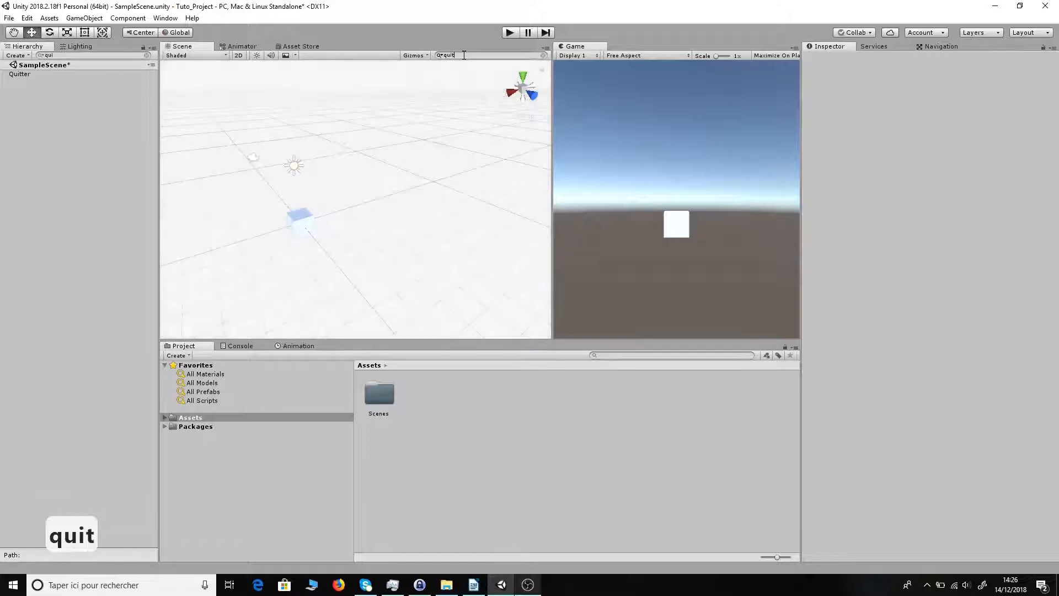
pyautogui.write('e')
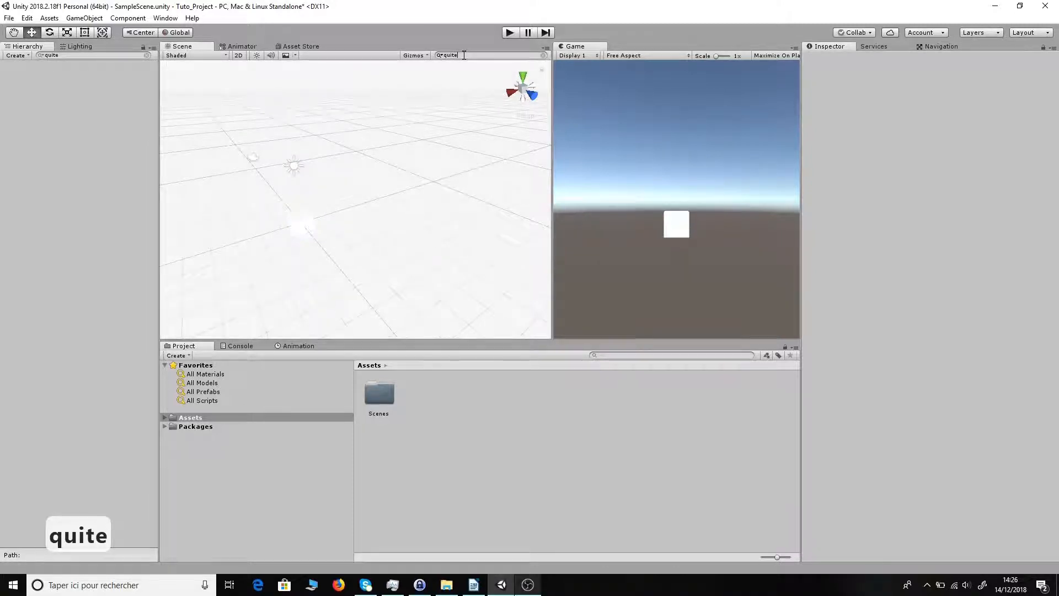
pyautogui.press('BackSpace')
pyautogui.write('ter')
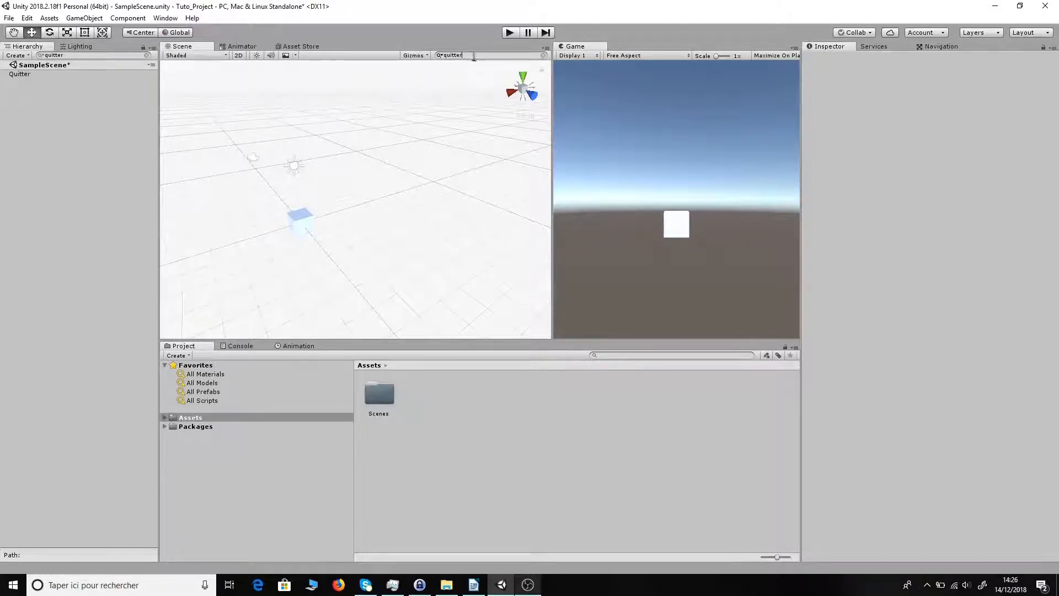
pyautogui.moveTo(472, 56); pyautogui.dragTo(458, 57)
pyautogui.click(26, 75)
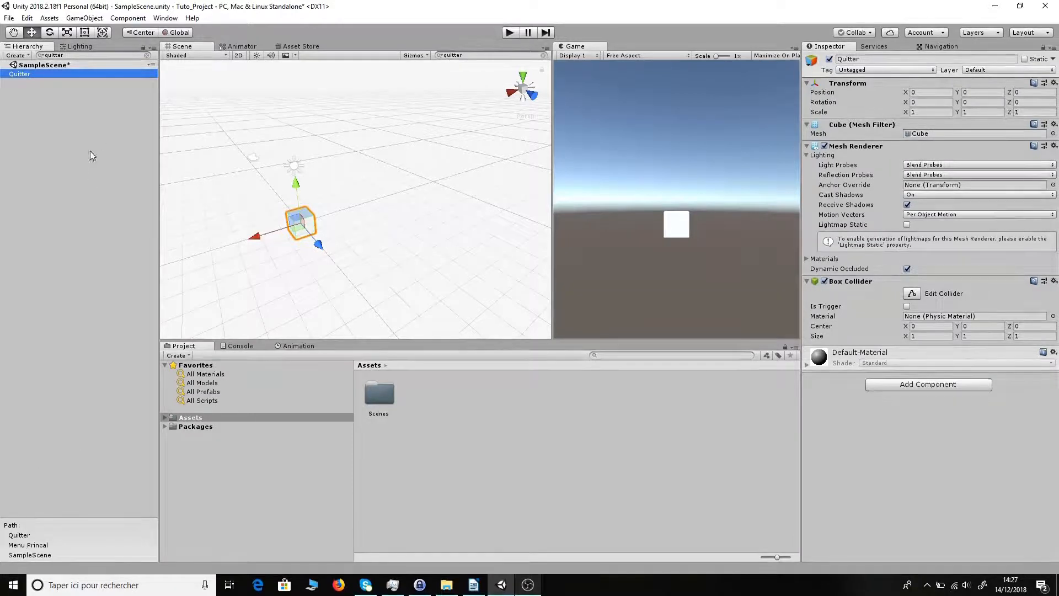
pyautogui.click(148, 56)
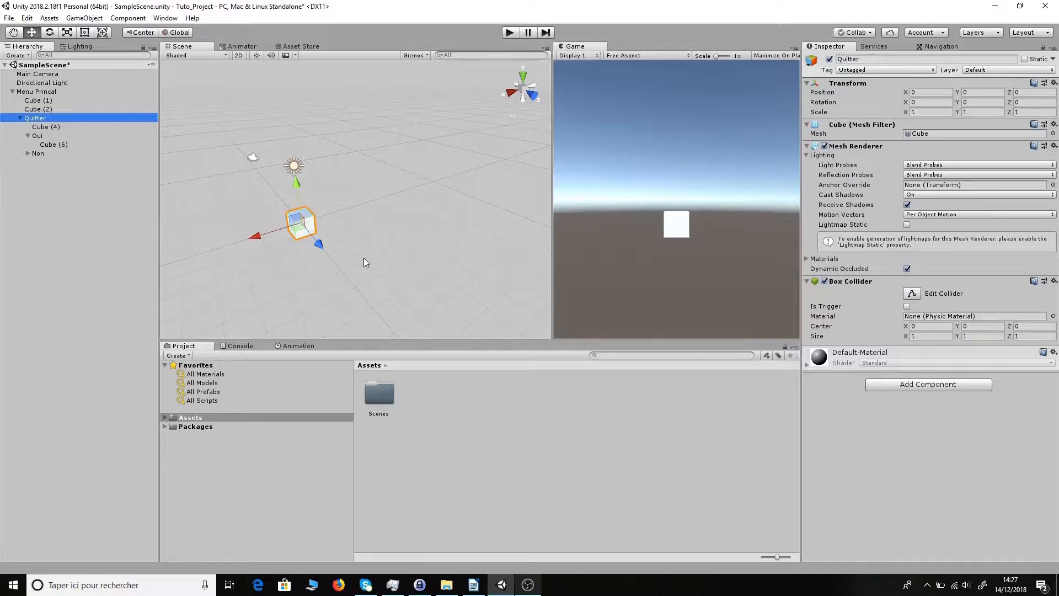
# Step the selection through the Hierarchy from Quitter up to Main Camera and back down, viewing each object's properties.
pyautogui.press('Up')
pyautogui.press('Up')
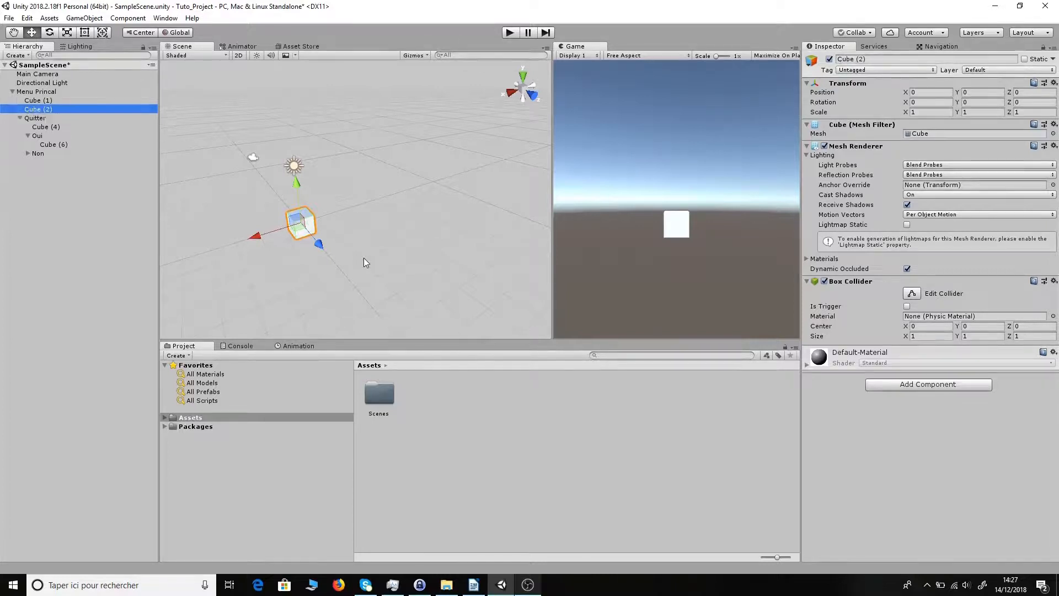
pyautogui.press('Up')
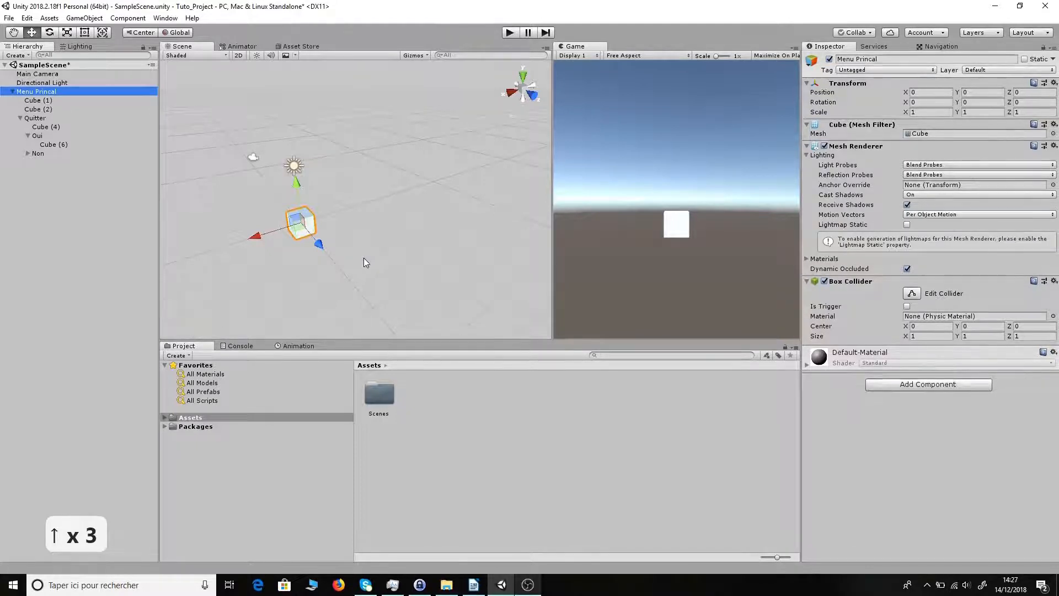
pyautogui.press('Up')
pyautogui.press('Up')
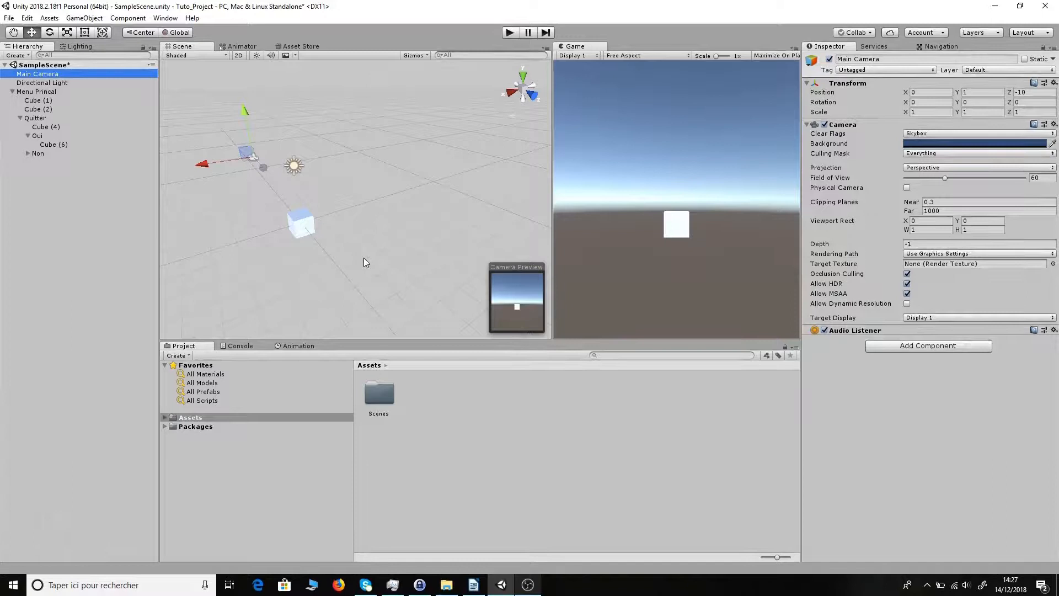
pyautogui.press('Down')
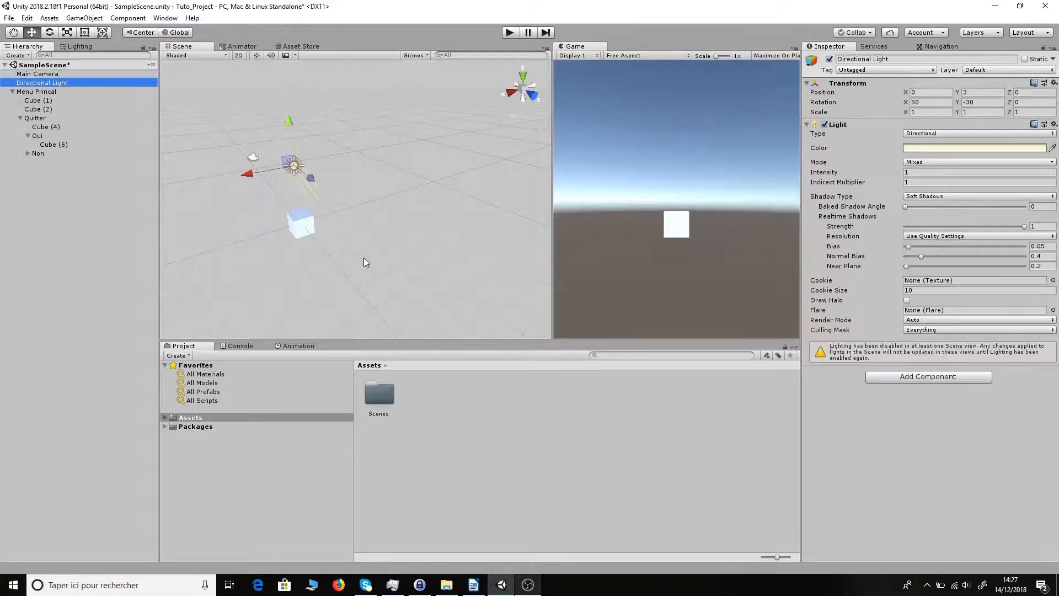
pyautogui.press('Down')
pyautogui.press('Down')
pyautogui.press('Down')
pyautogui.press('Down')
pyautogui.press('Down')
pyautogui.press('Down')
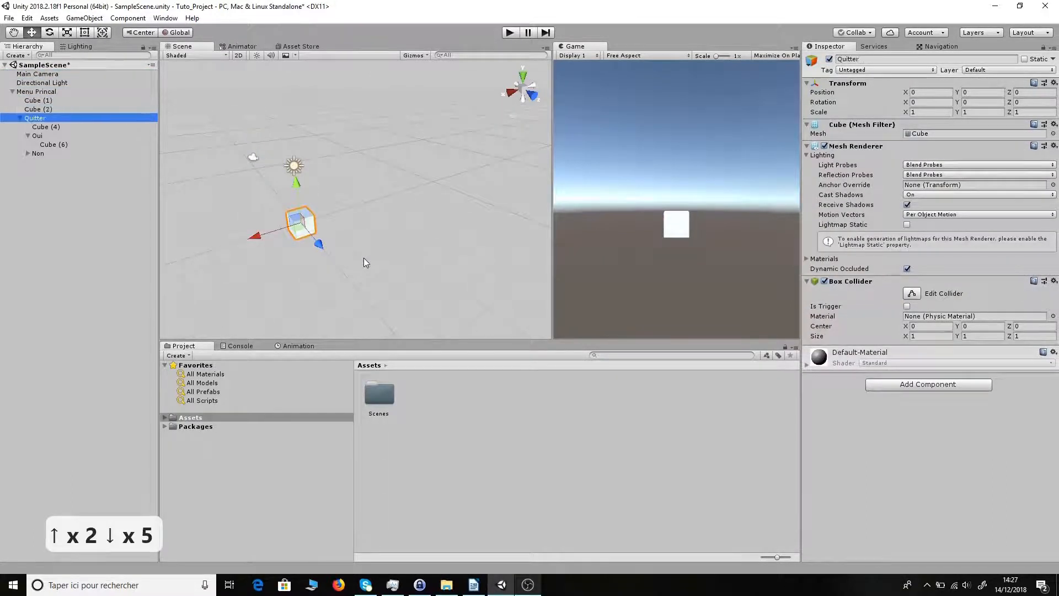
pyautogui.press('Up')
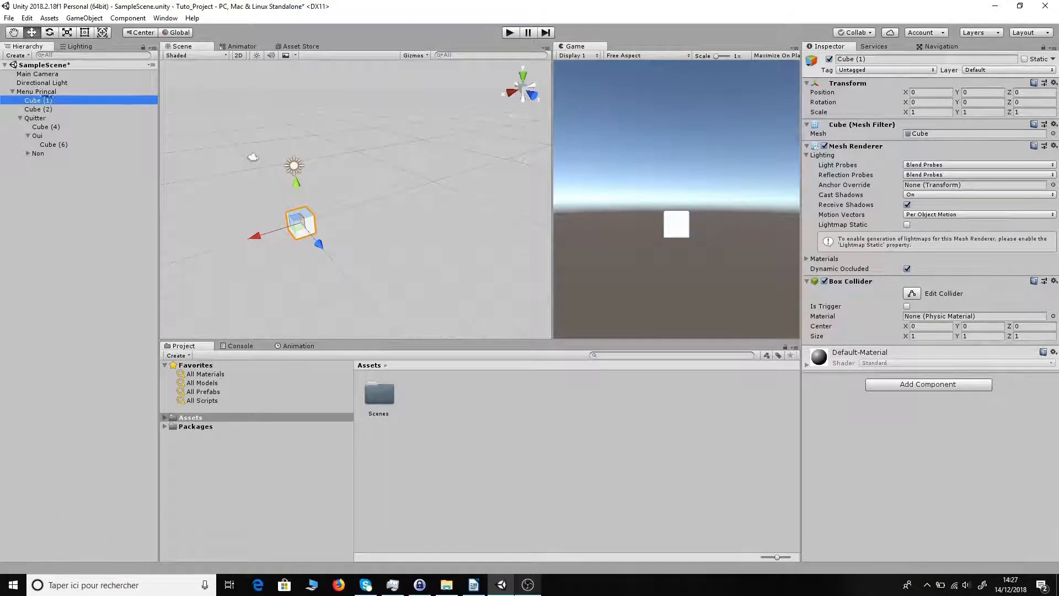
# Select Menu Princal and repeatedly collapse and expand its children, leaving them expanded.
pyautogui.click(56, 92)
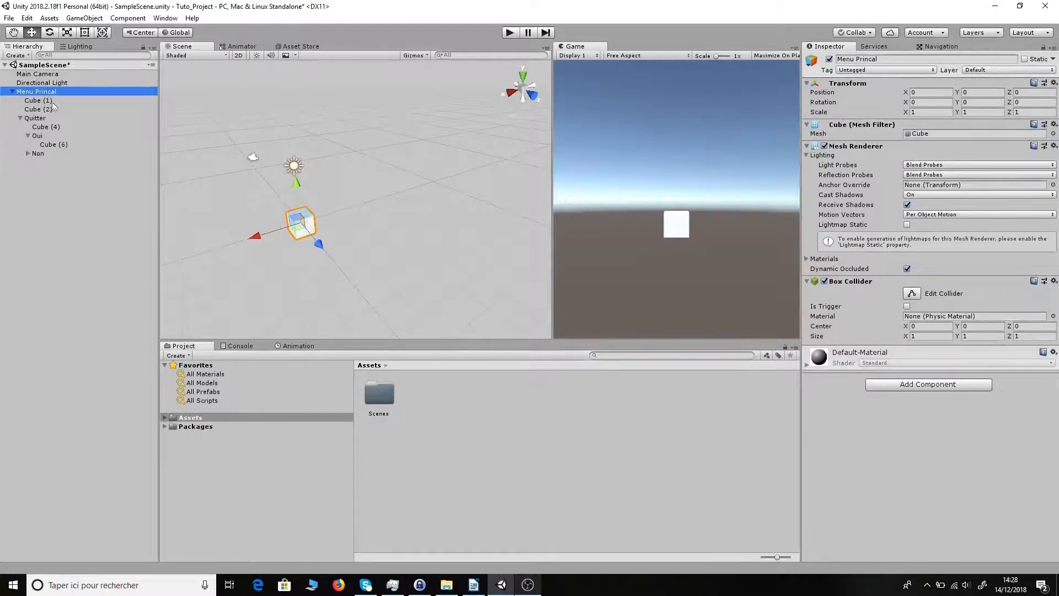
pyautogui.click(11, 91)
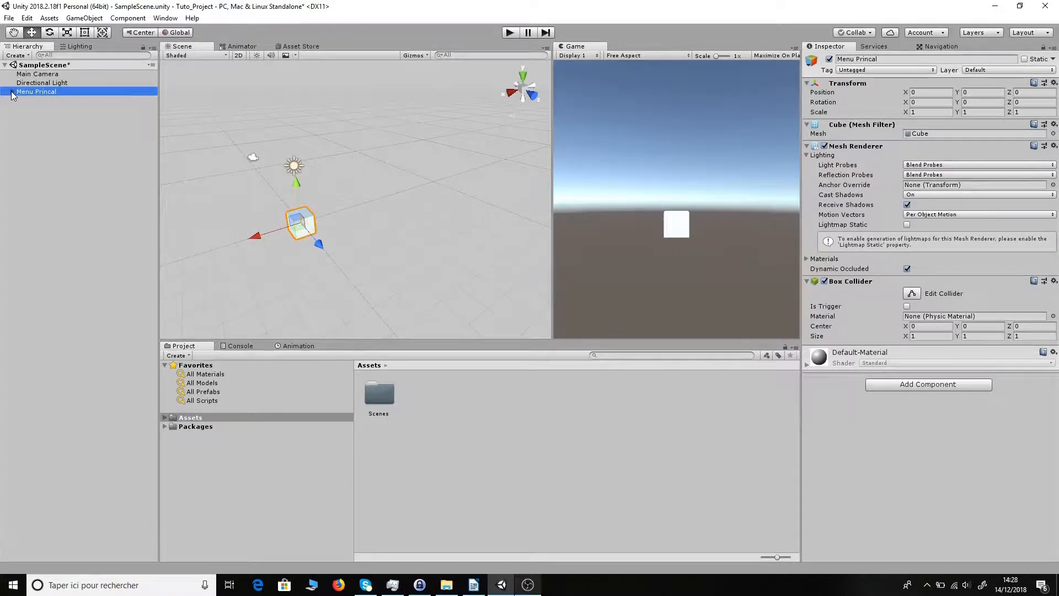
pyautogui.click(11, 91)
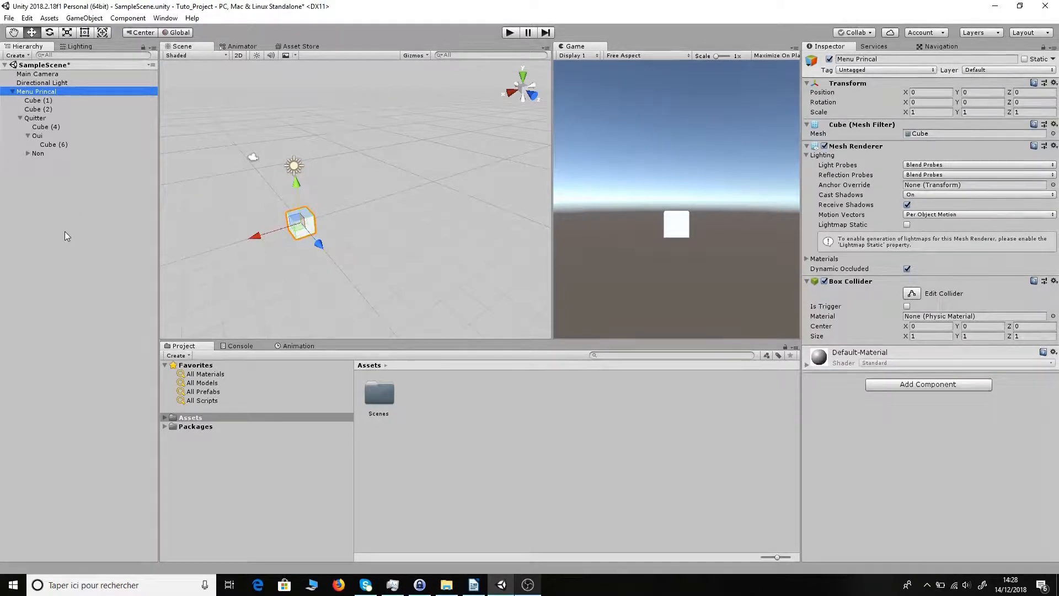
pyautogui.hotkey('shift', 'Left')
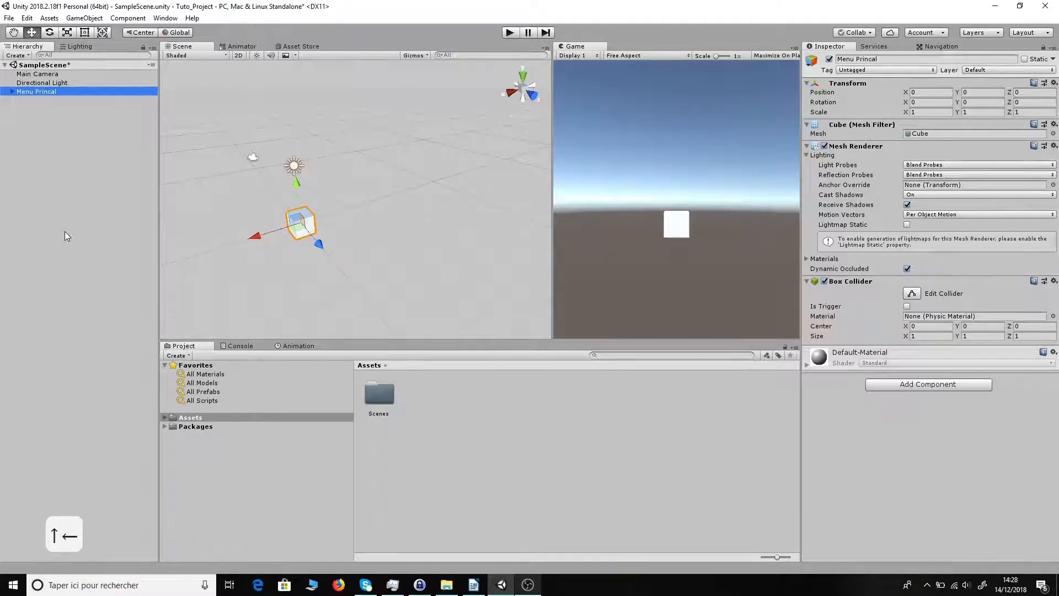
pyautogui.press('Right')
pyautogui.press('Left')
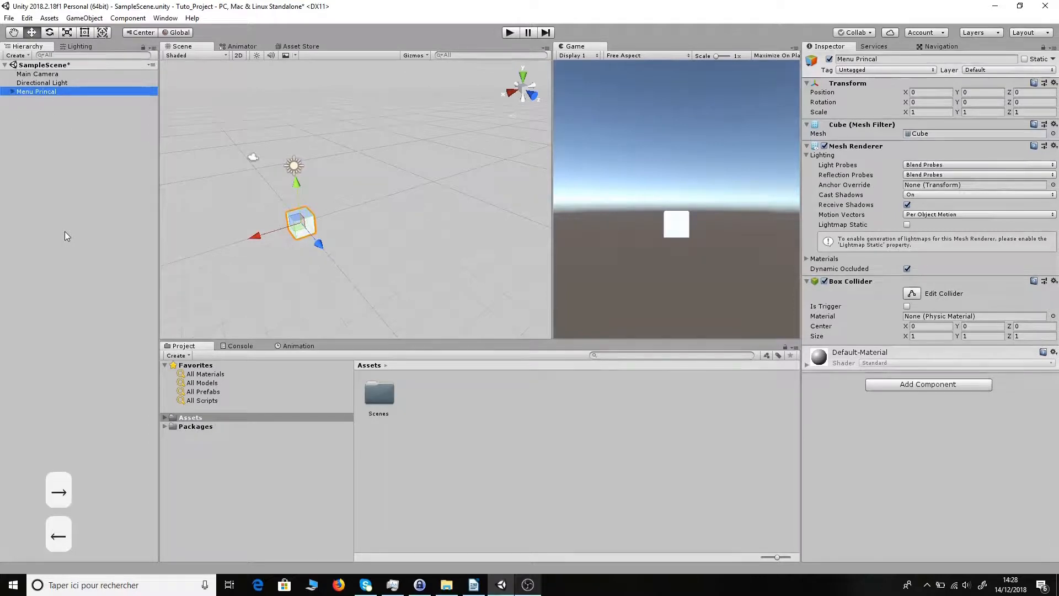
pyautogui.press('Right')
pyautogui.press('Left')
pyautogui.press('Right')
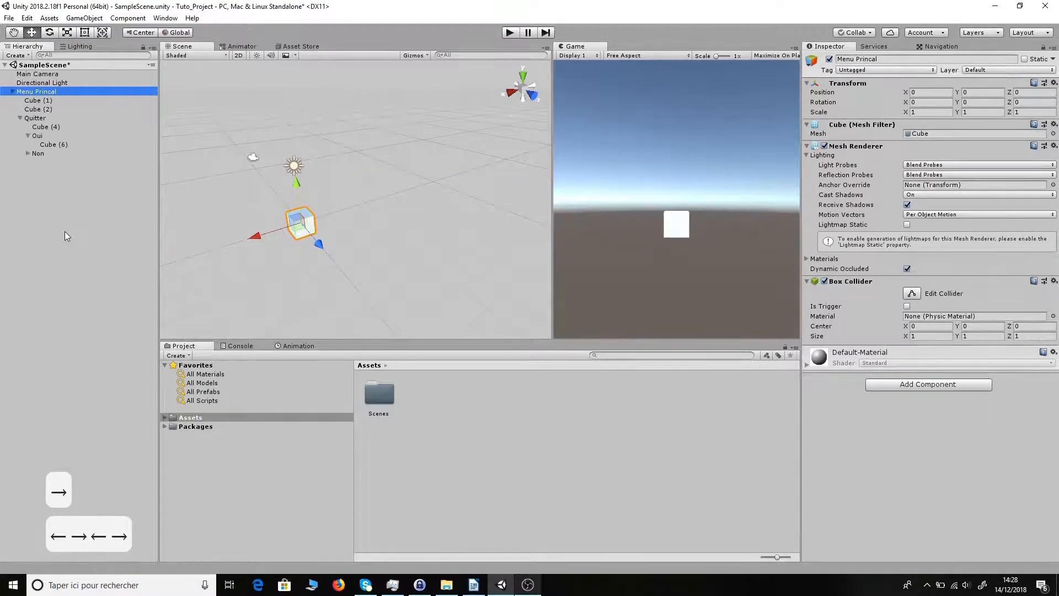
# Step the selection down the Hierarchy to Non, then expand and collapse its children.
pyautogui.press('Down')
pyautogui.press('Down')
pyautogui.press('Down')
pyautogui.press('Down')
pyautogui.press('Down')
pyautogui.press('Down')
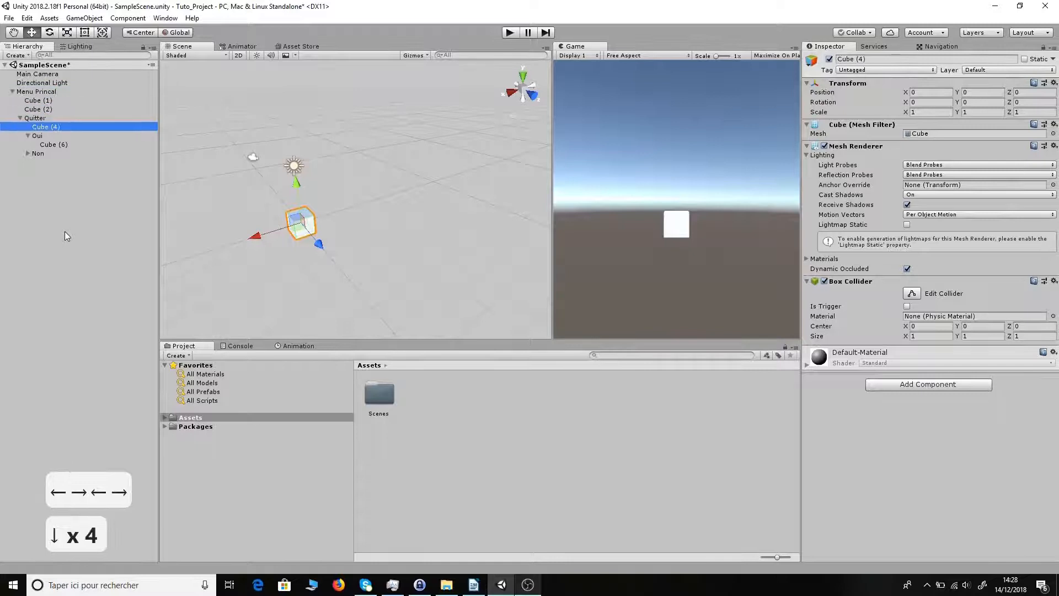
pyautogui.press('Down')
pyautogui.press('Right')
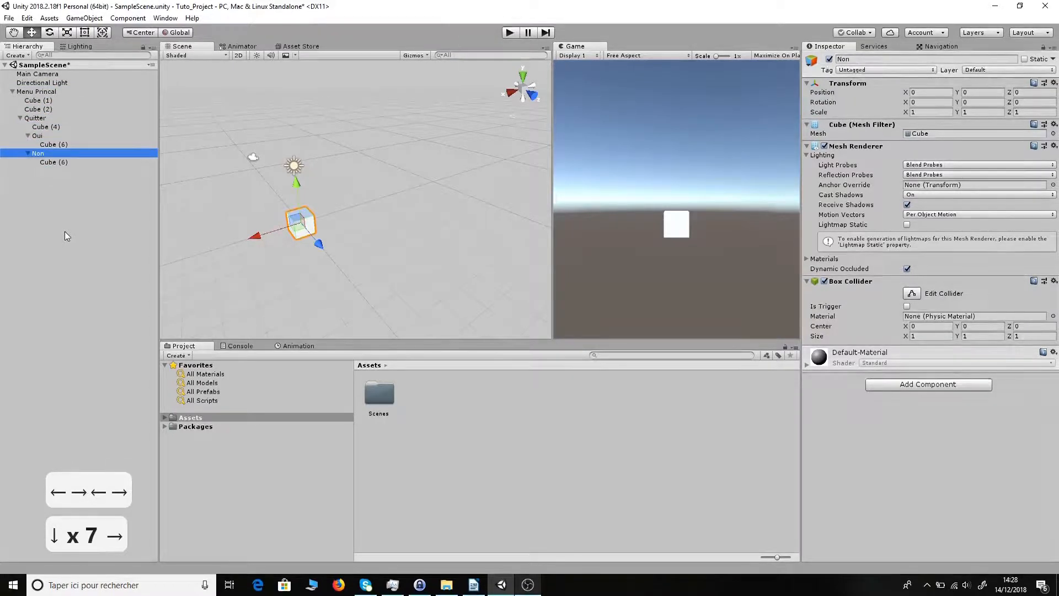
pyautogui.press('Down')
pyautogui.press('Up')
pyautogui.press('Left')
# Step the selection back up to Quitter, collapse its children and continue up to Menu Princal.
pyautogui.press('Up')
pyautogui.press('Up')
pyautogui.press('Up')
pyautogui.press('Up')
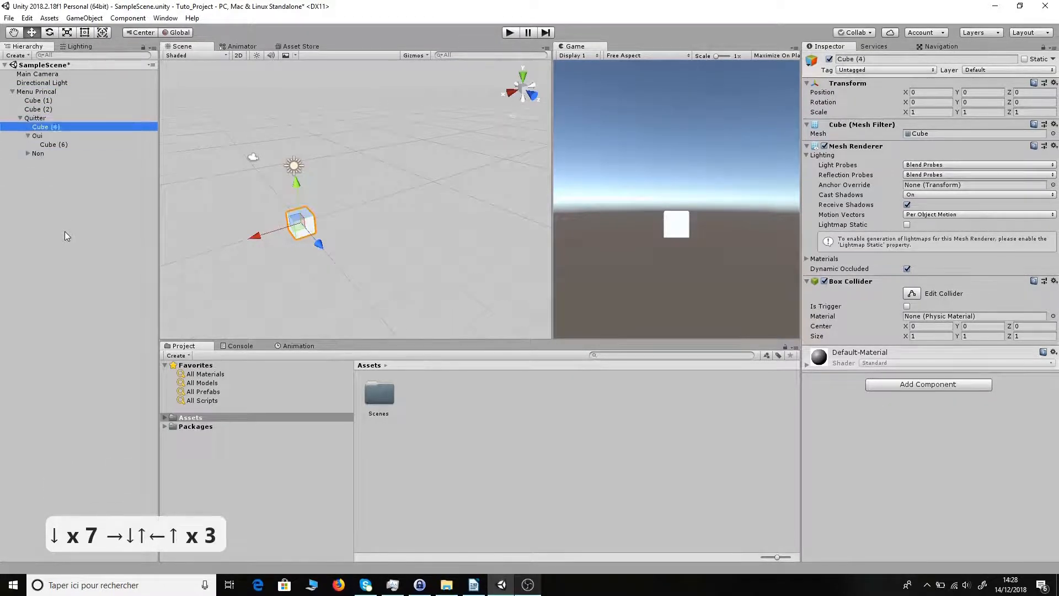
pyautogui.press('Left')
pyautogui.press('Right')
pyautogui.press('Left')
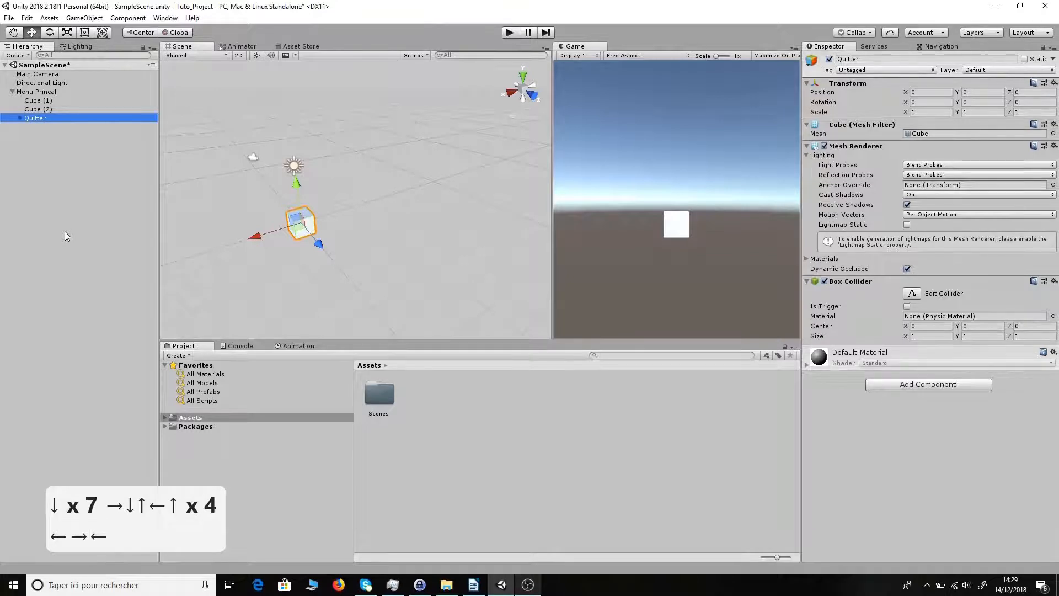
pyautogui.press('Up')
pyautogui.press('Up')
pyautogui.press('Up')
# Expand Quitter and delete it together with all its children down to Non.
pyautogui.press('Down')
pyautogui.press('Down')
pyautogui.press('Down')
pyautogui.press('Right')
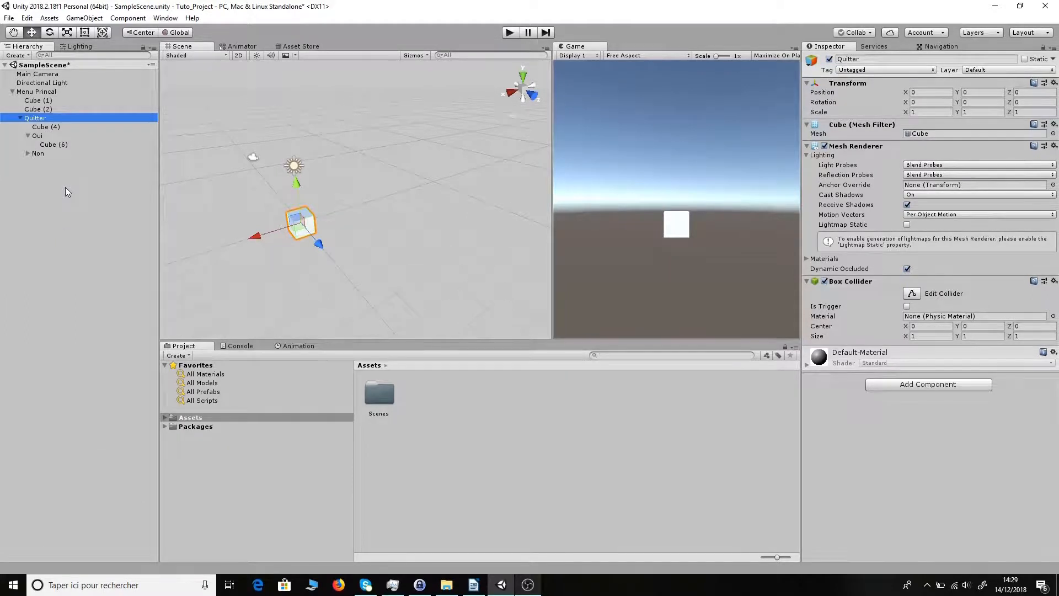
pyautogui.keyDown('shift'); pyautogui.click(52, 157); pyautogui.keyUp('shift')
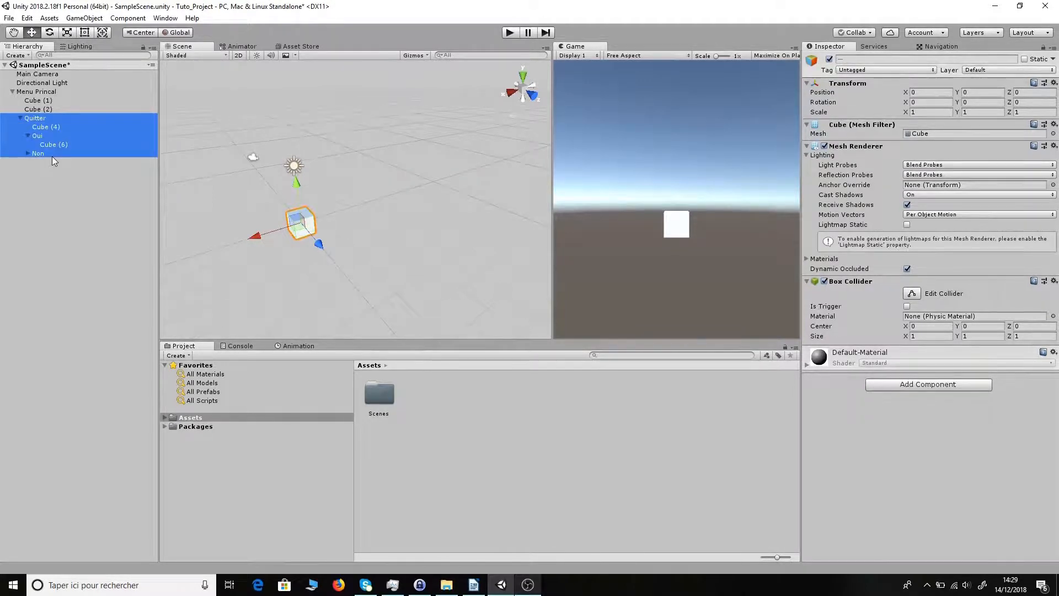
pyautogui.press('Delete')
# Unparent Cube (2) to the scene root above Menu Princal and move it along the X axis to about -5.85.
pyautogui.click(49, 110)
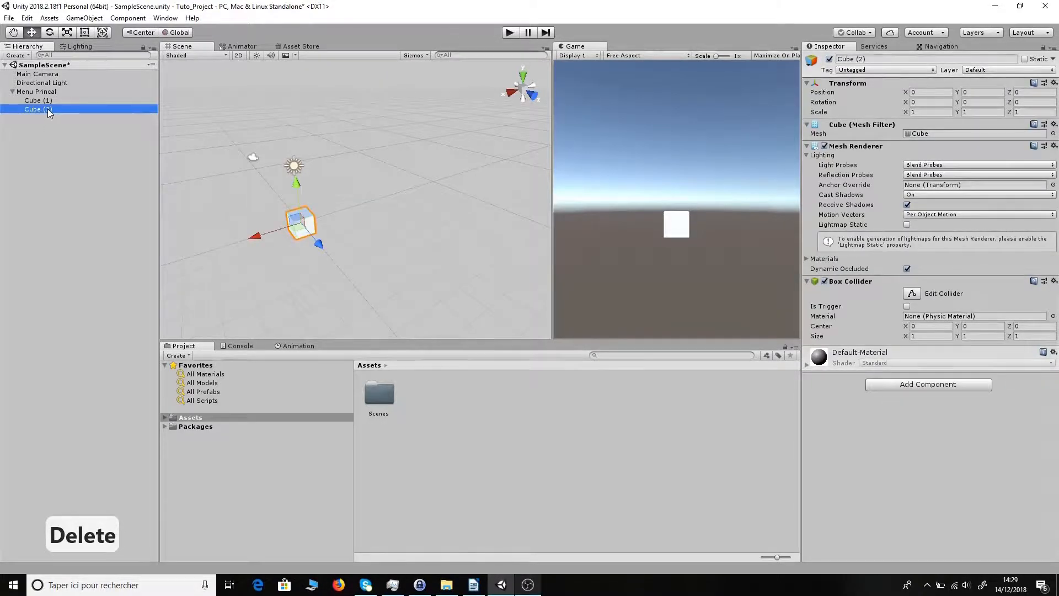
pyautogui.moveTo(57, 109); pyautogui.dragTo(89, 87)
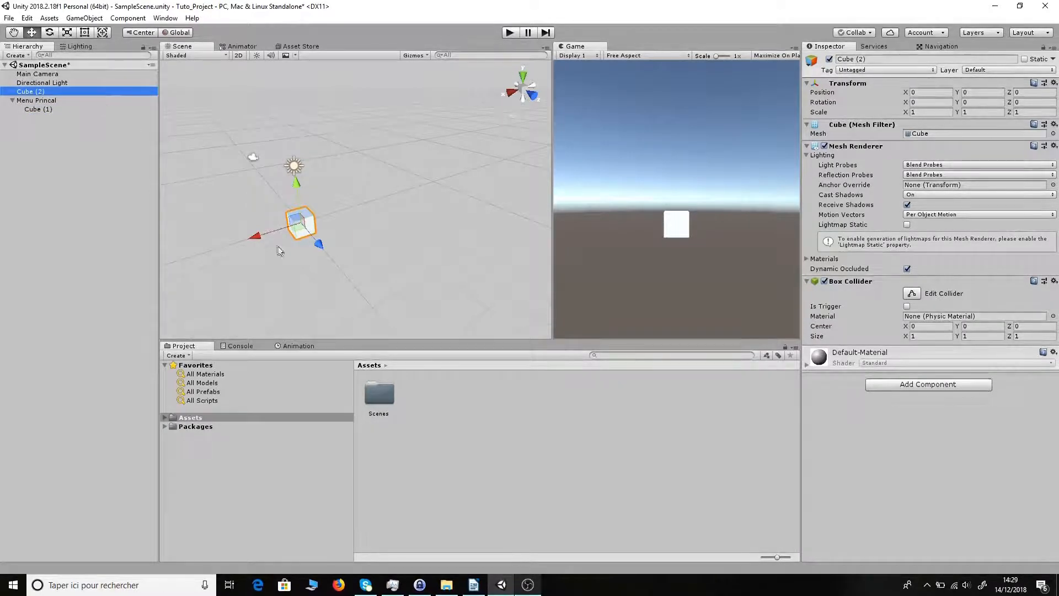
pyautogui.moveTo(258, 237); pyautogui.dragTo(363, 204)
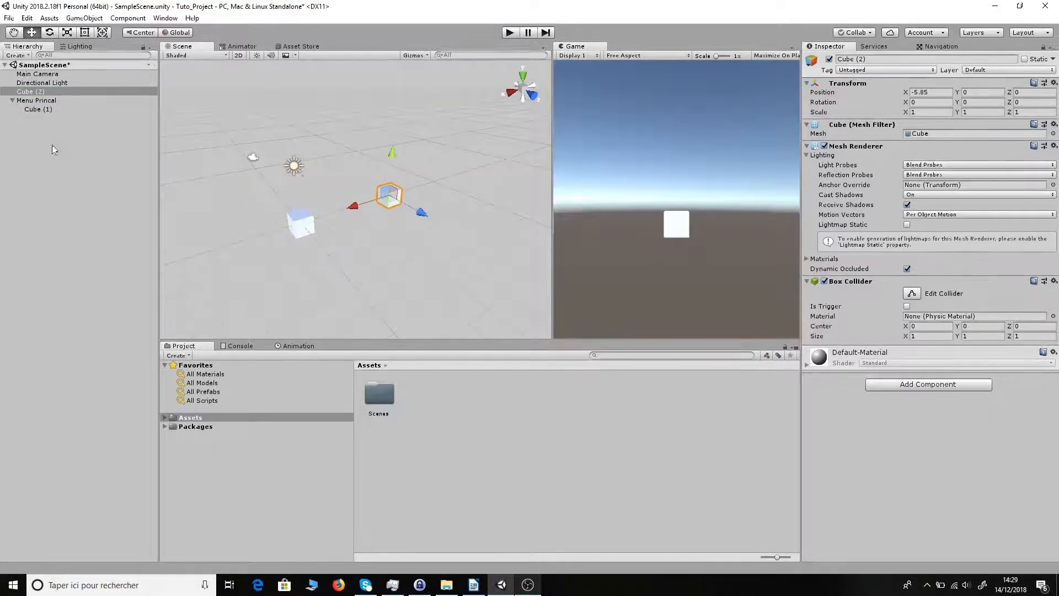
pyautogui.click(49, 127)
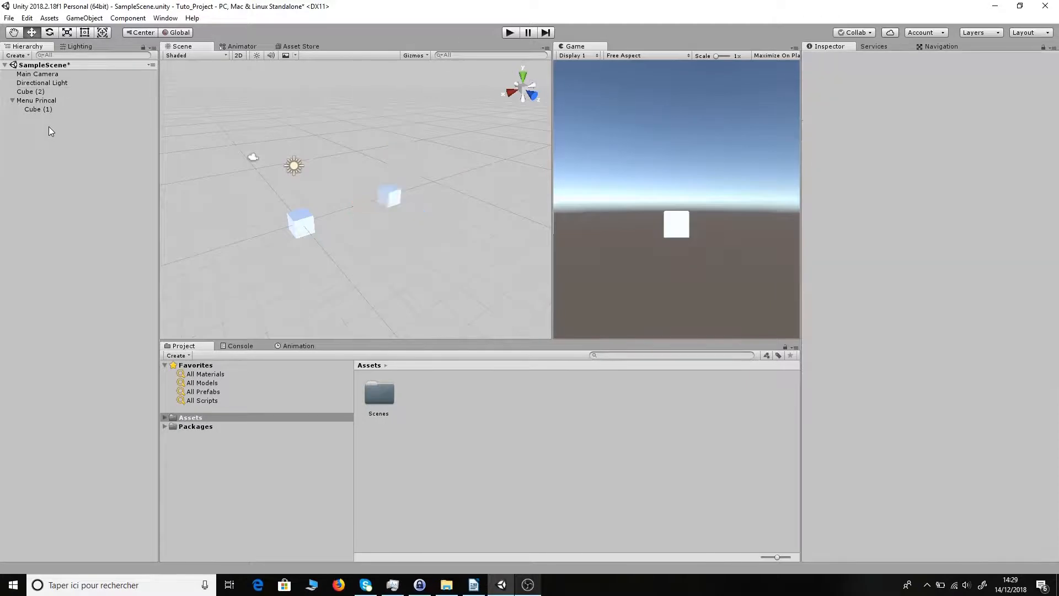
# Create an empty object at the scene root and reset its Transform.
pyautogui.rightClick(49, 127)
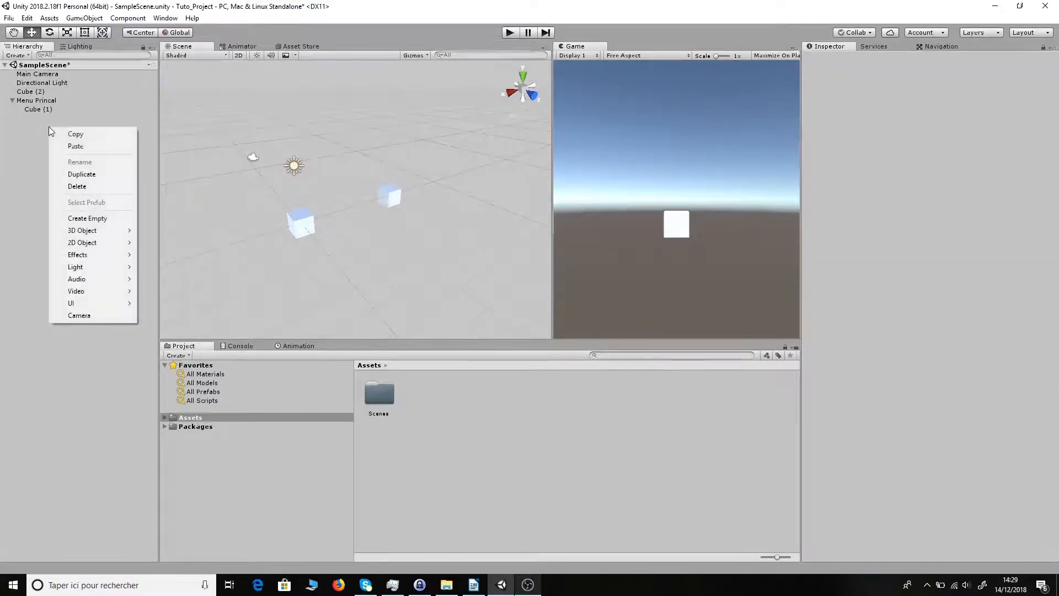
pyautogui.click(96, 220)
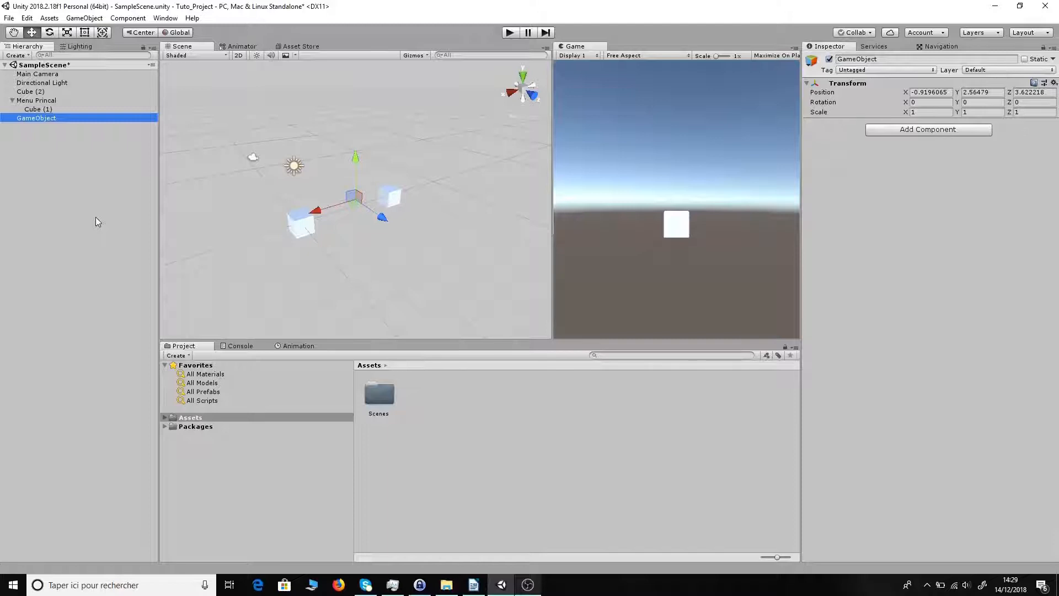
pyautogui.click(1055, 83)
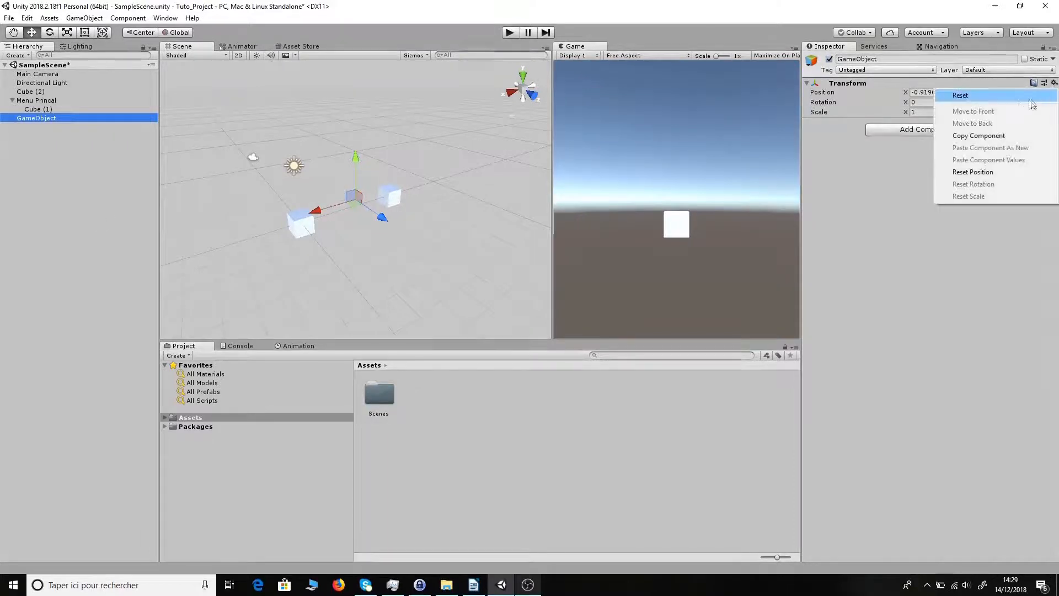
pyautogui.click(959, 94)
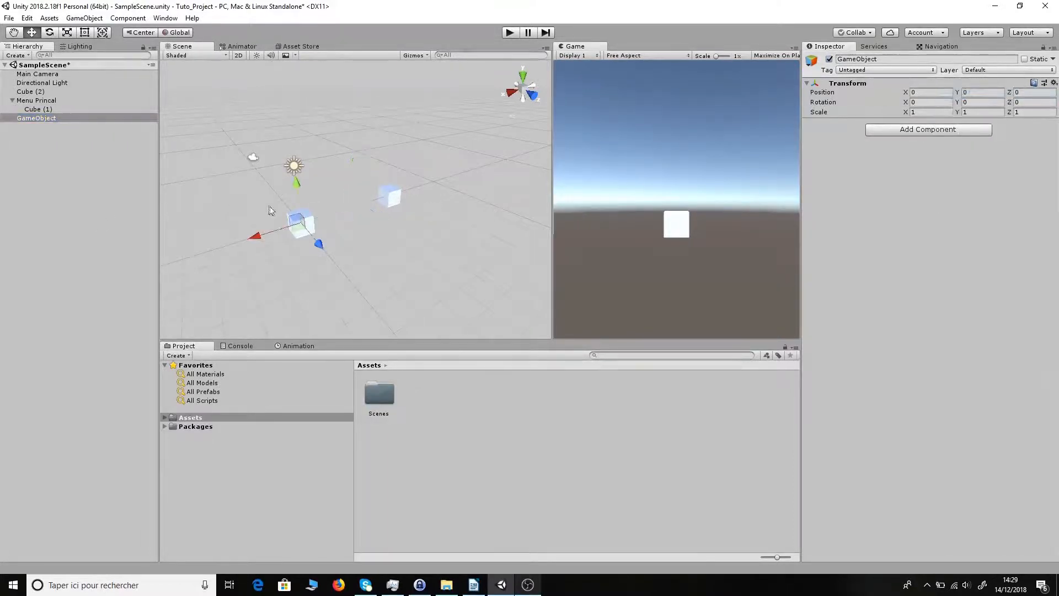
# Move the empty GameObject to about X -5.36, Y 3.4 and add a 3D cube as its child.
pyautogui.moveTo(296, 183); pyautogui.dragTo(296, 119)
pyautogui.moveTo(253, 165); pyautogui.dragTo(395, 138)
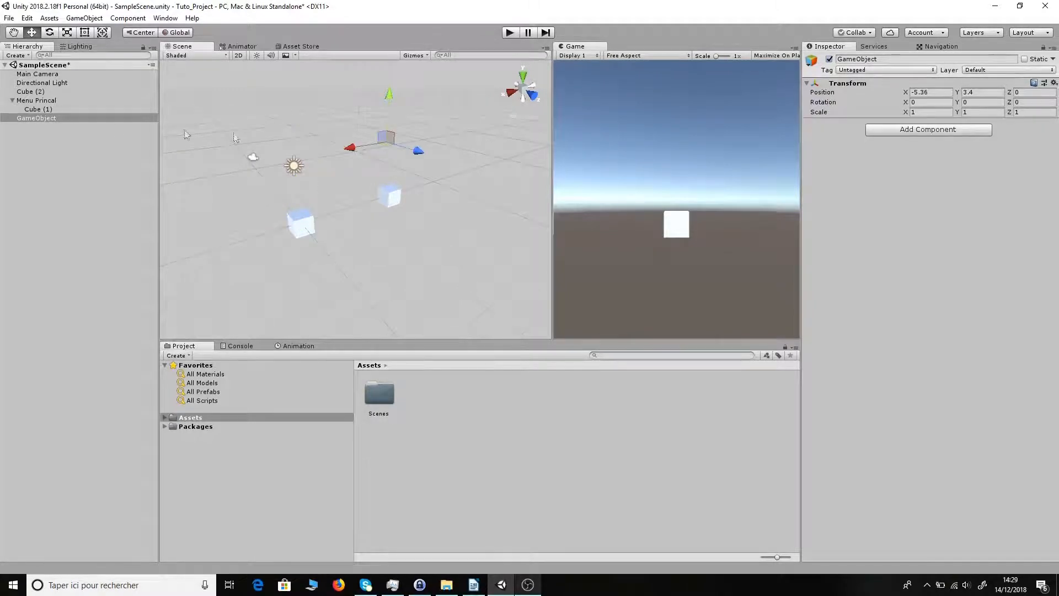
pyautogui.click(60, 120)
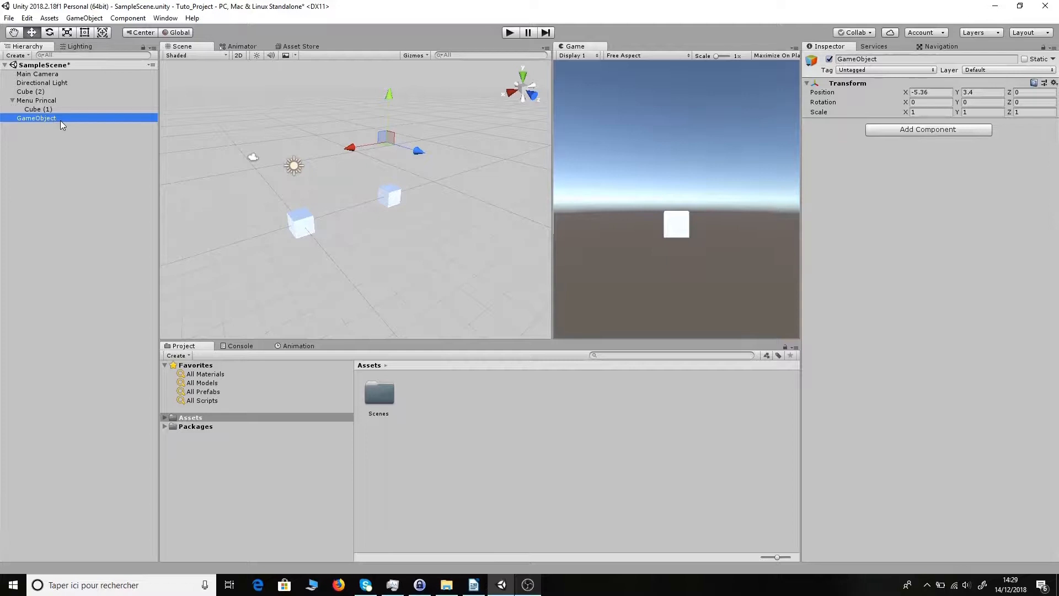
pyautogui.rightClick(60, 120)
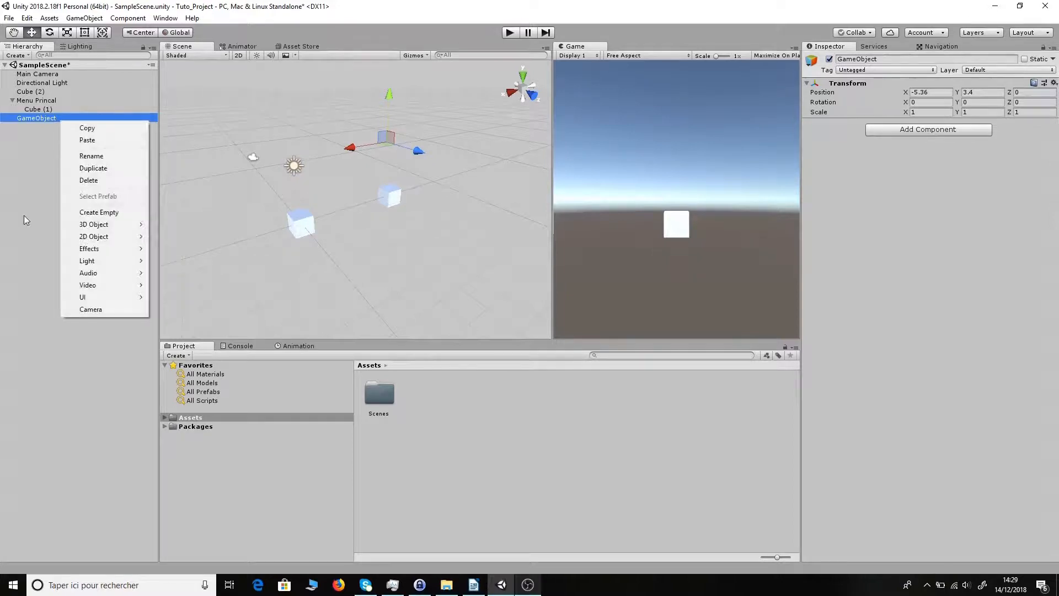
pyautogui.moveTo(103, 229)
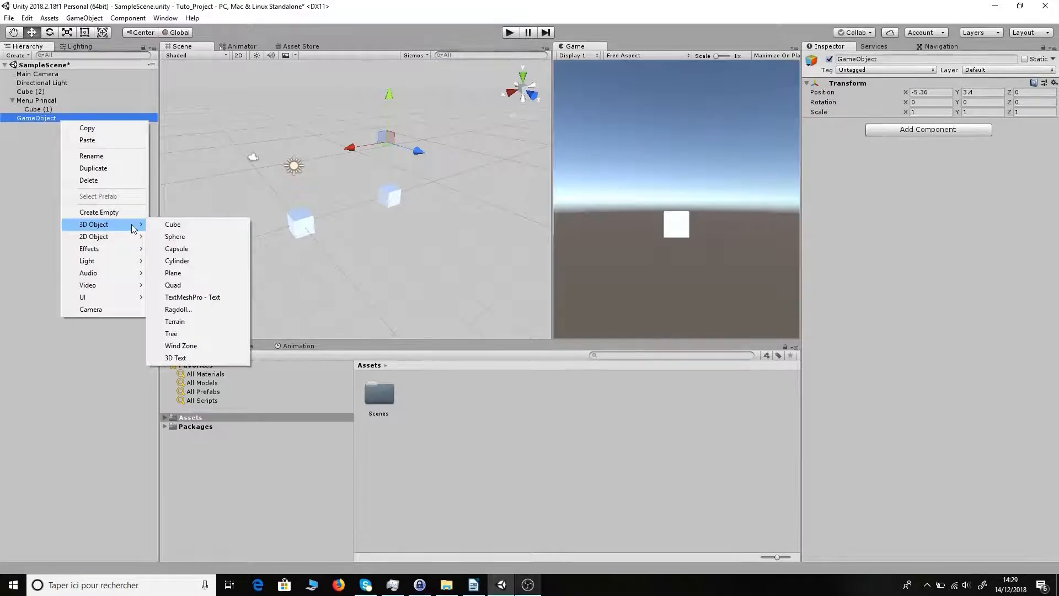
pyautogui.click(167, 225)
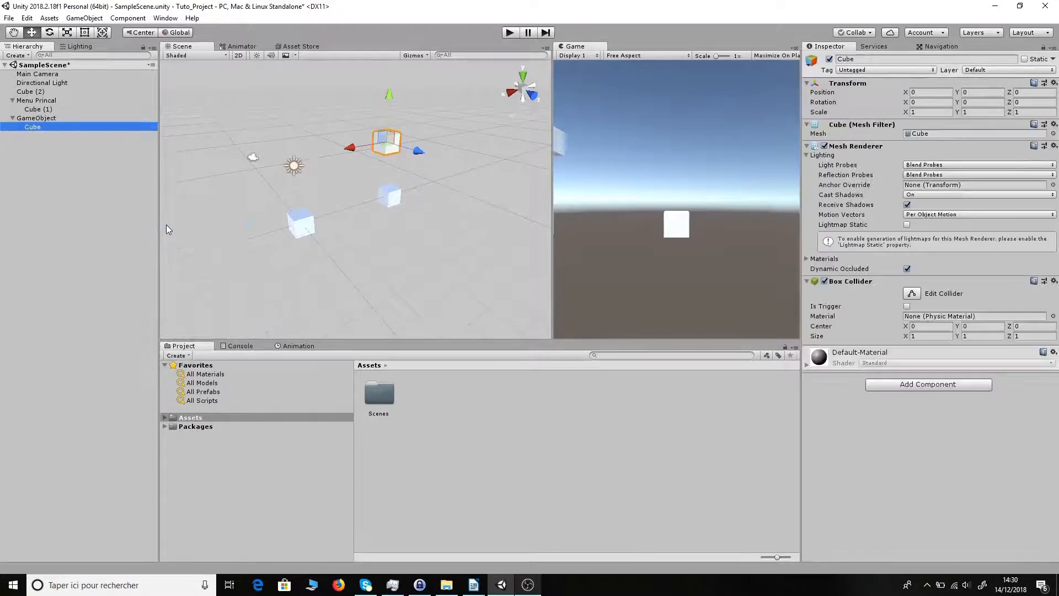
pyautogui.click(39, 118)
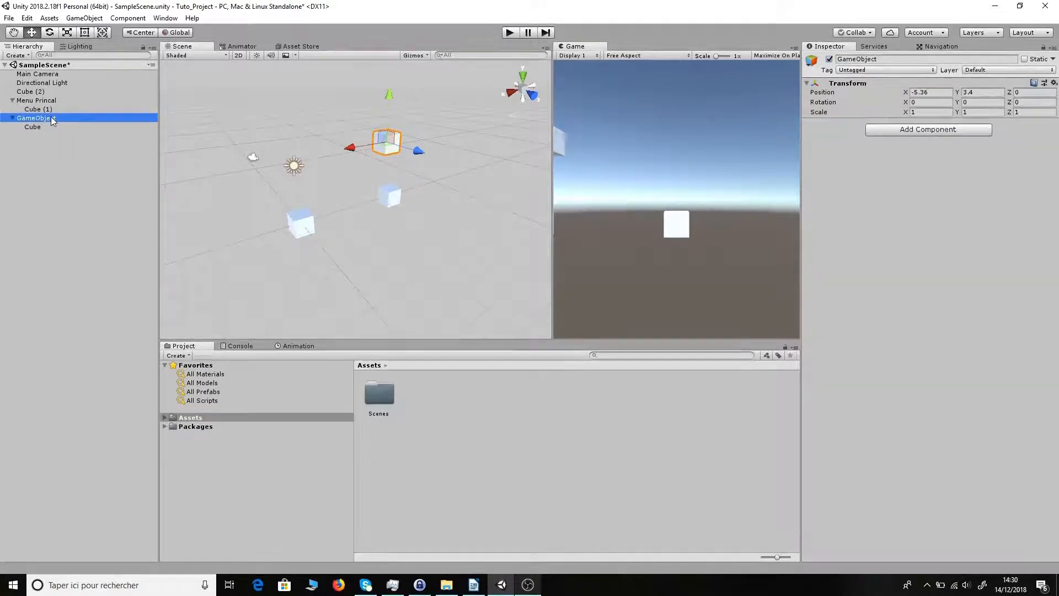
pyautogui.rightClick(52, 121)
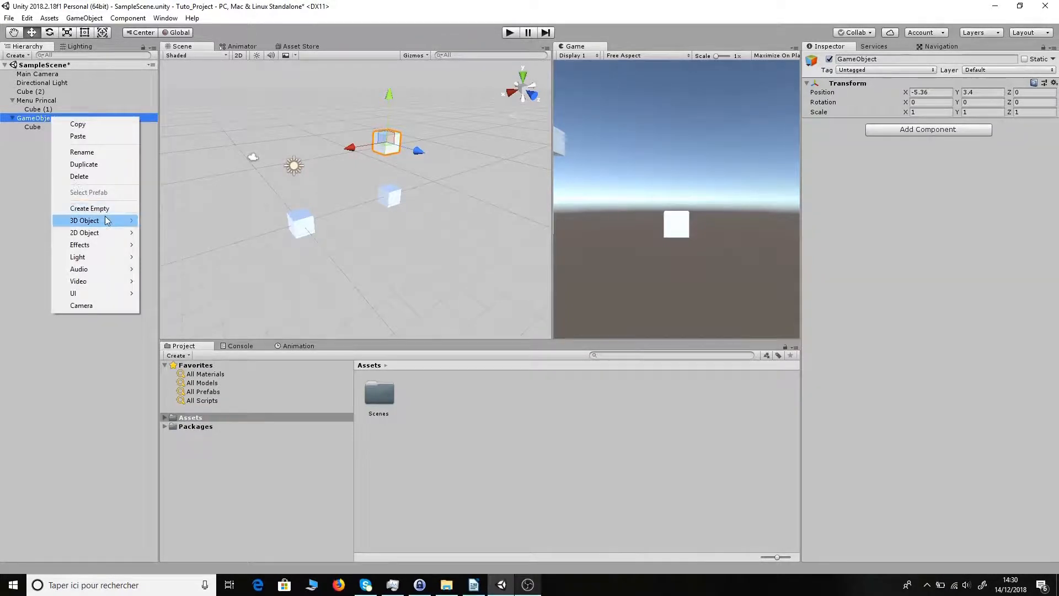
pyautogui.moveTo(107, 221)
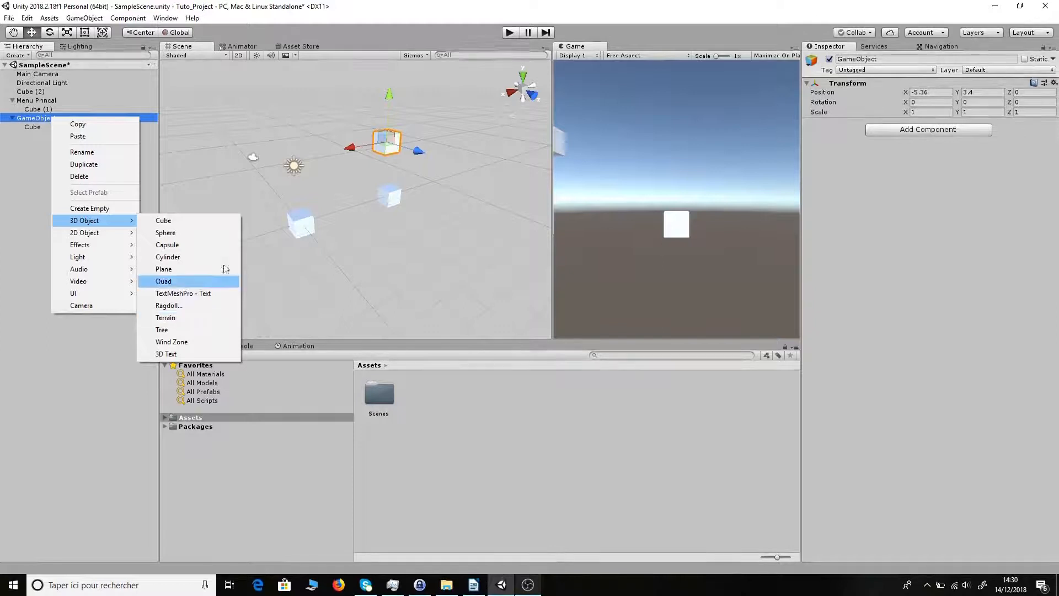
# Delete Cube (2) from the Hierarchy.
pyautogui.click(47, 110)
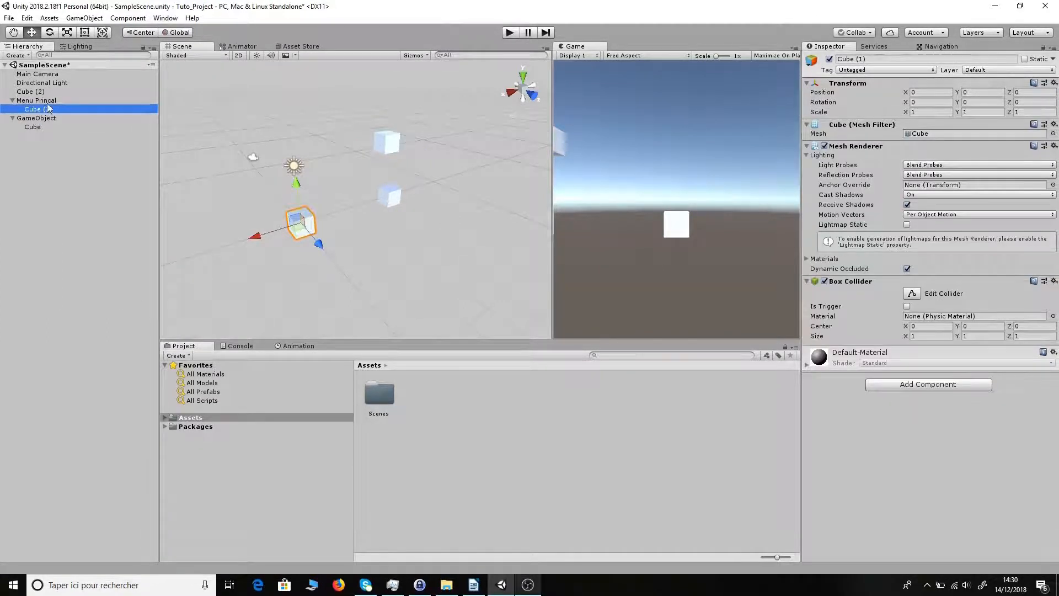
pyautogui.click(48, 93)
pyautogui.press('Delete')
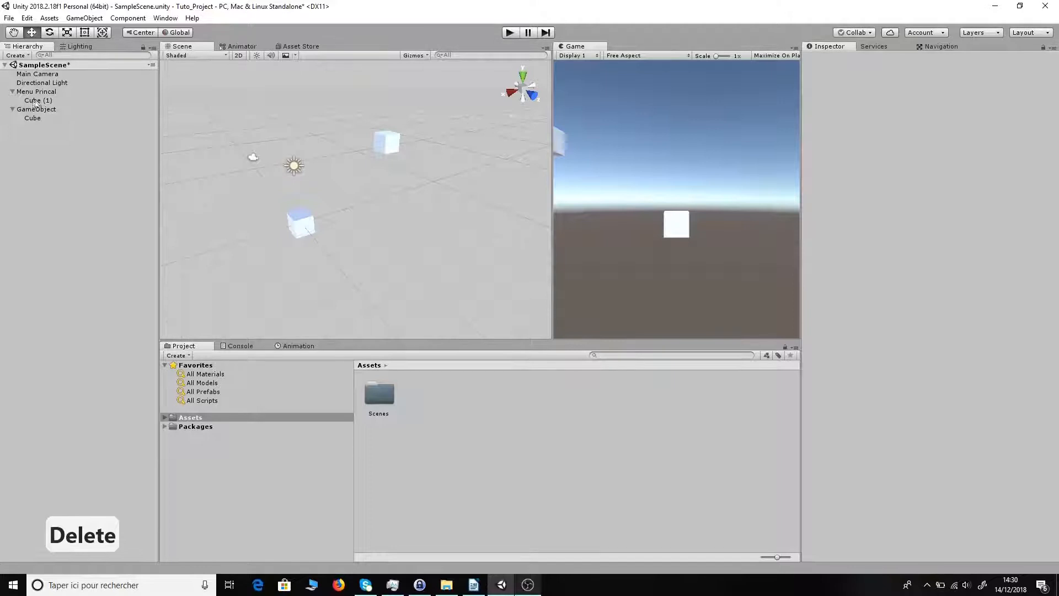
# Select Cube (1) and examine the move, scale and rotation increments in the Snap settings.
pyautogui.click(34, 101)
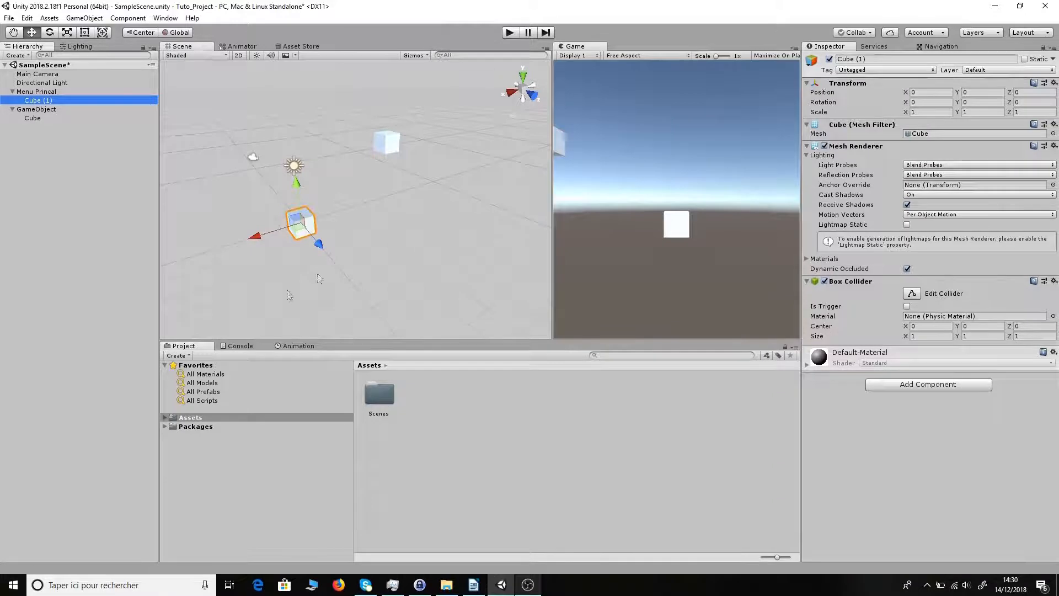
pyautogui.click(48, 18)
pyautogui.click(27, 18)
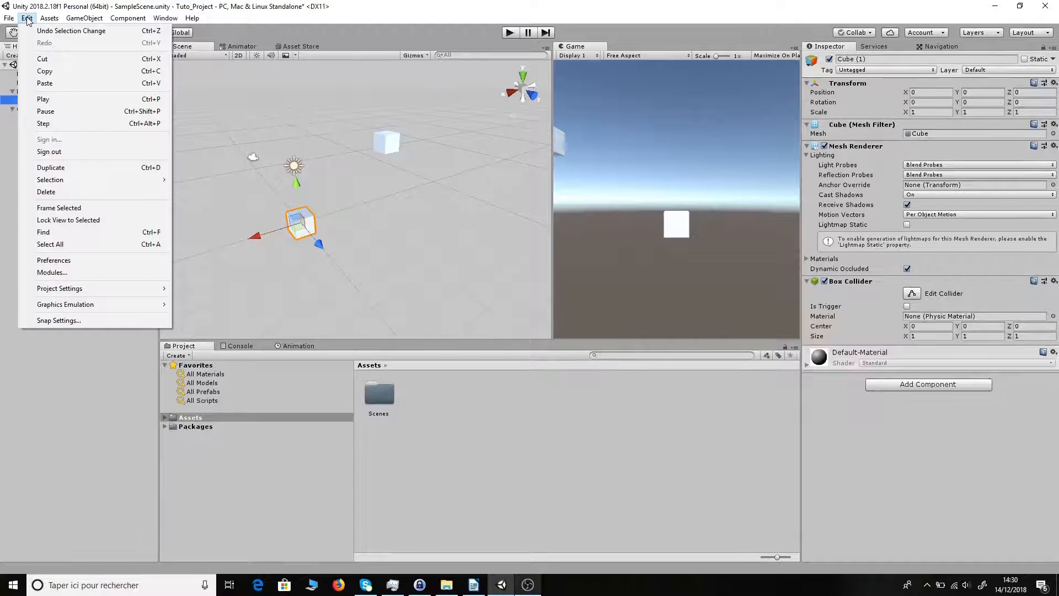
pyautogui.click(82, 320)
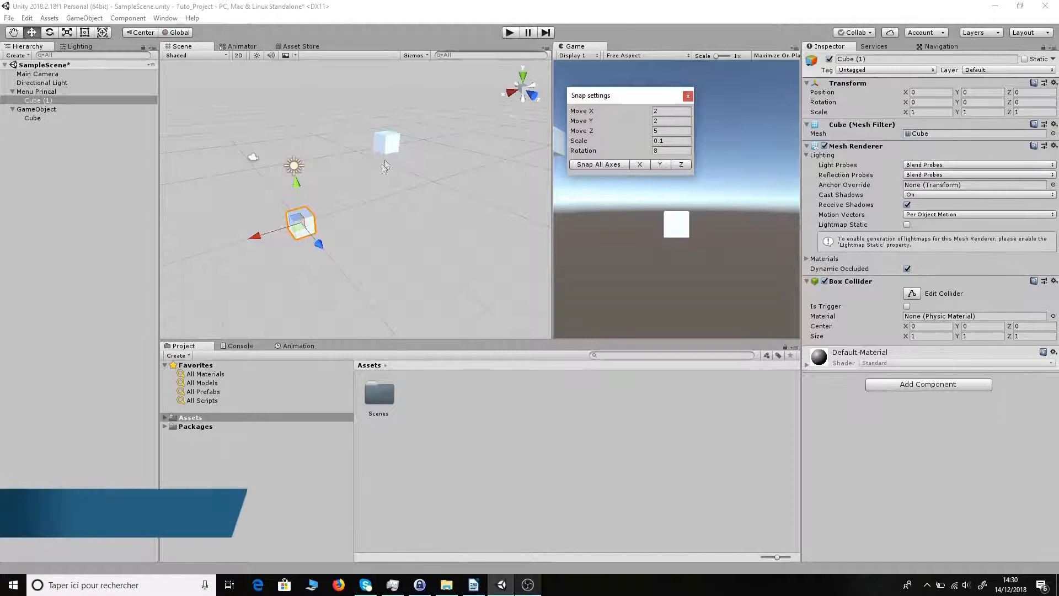
pyautogui.moveTo(629, 99); pyautogui.dragTo(669, 161)
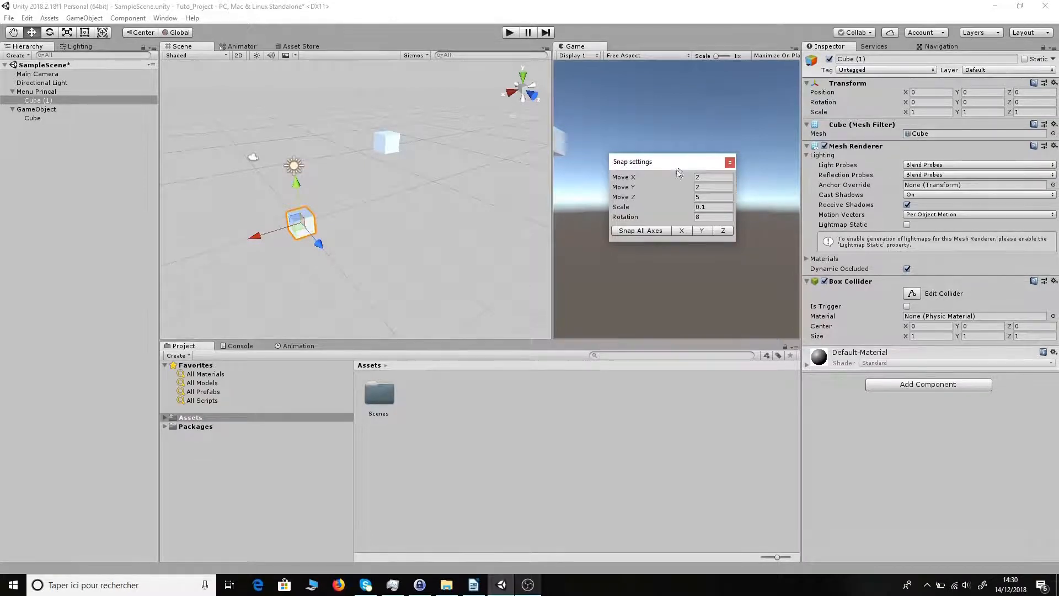
pyautogui.scroll(5, 359, 214)
pyautogui.scroll(3, 338, 238)
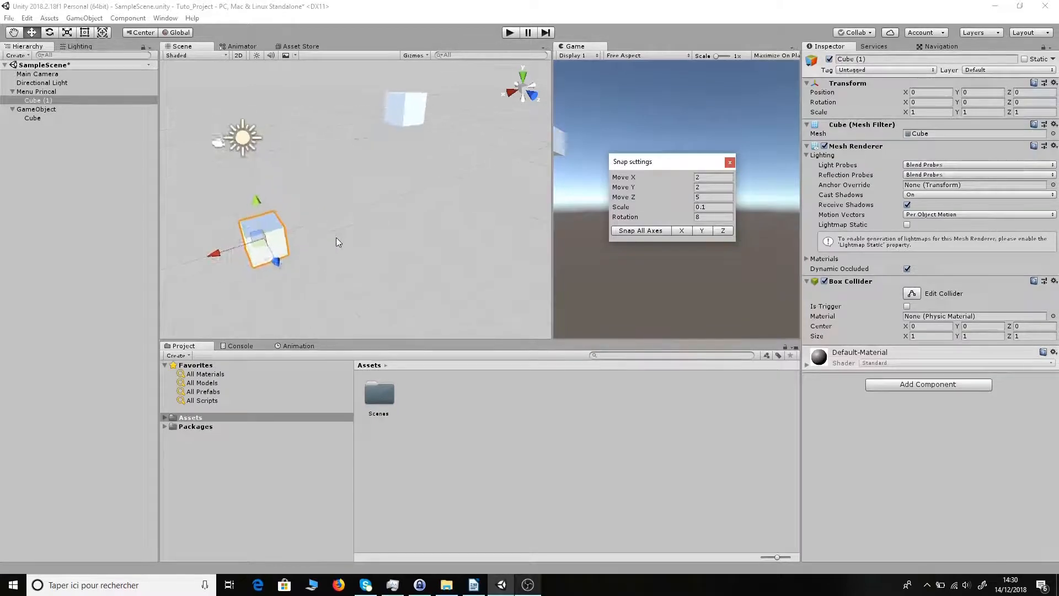
pyautogui.keyDown('alt'); pyautogui.moveTo(338, 239); pyautogui.dragTo(347, 207); pyautogui.keyUp('alt')
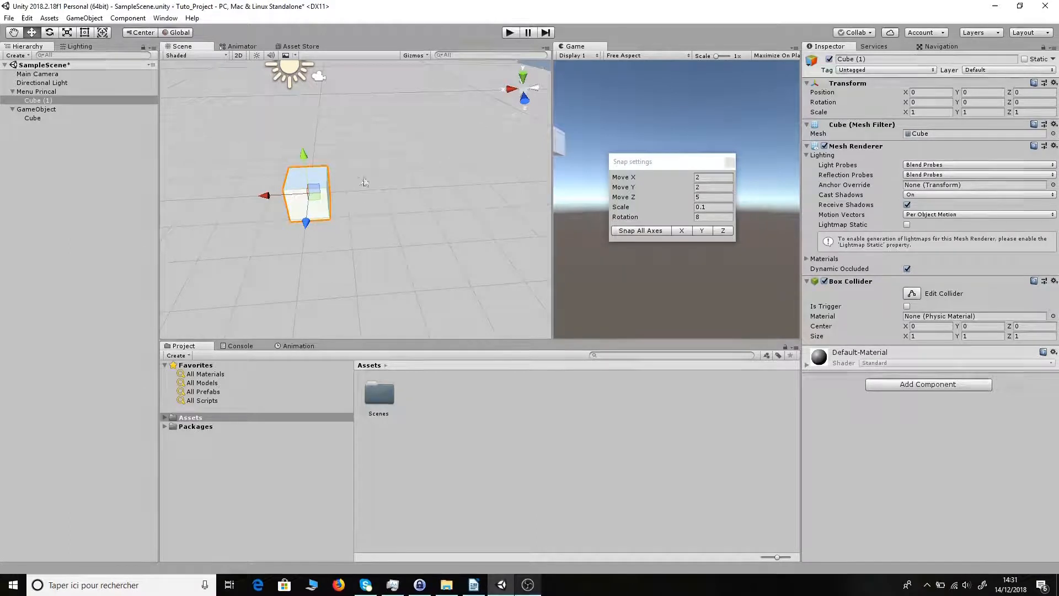
pyautogui.keyDown('alt'); pyautogui.moveTo(329, 276); pyautogui.dragTo(359, 181); pyautogui.keyUp('alt')
pyautogui.scroll(-3, 359, 182)
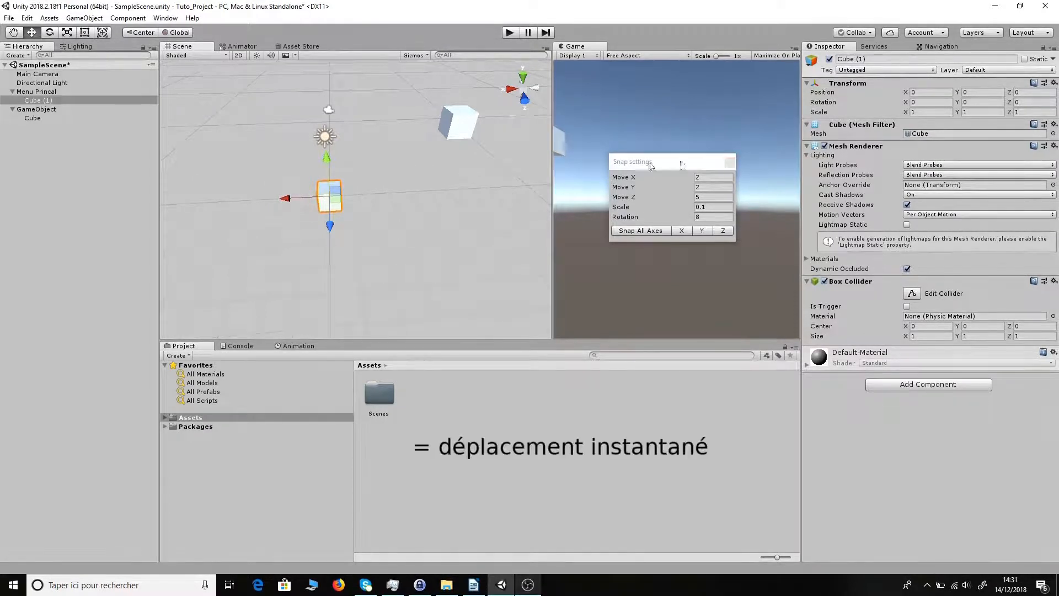
pyautogui.click(729, 163)
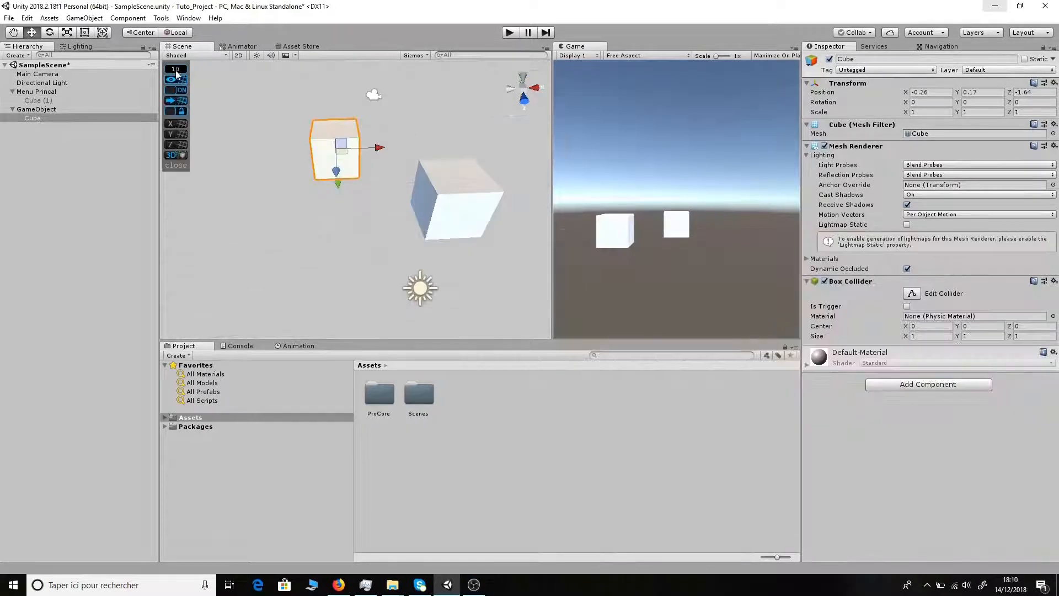
# Set the grid tool's Snap Value to 2 and move the Cube under GameObject along its X axis in snapped increments.
pyautogui.click(176, 69)
pyautogui.click(299, 87)
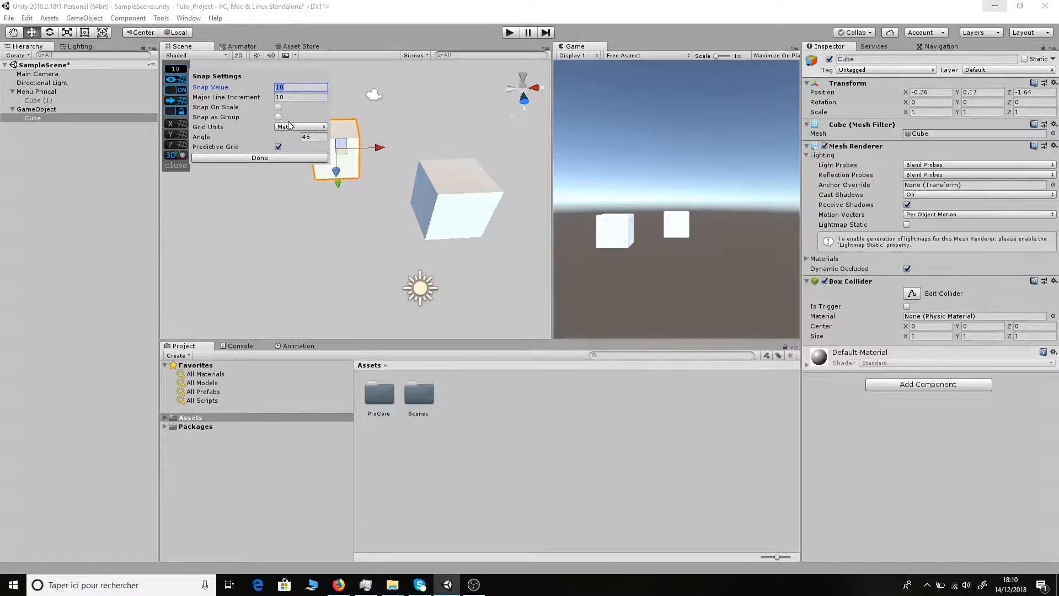
pyautogui.write('2')
pyautogui.click(290, 156)
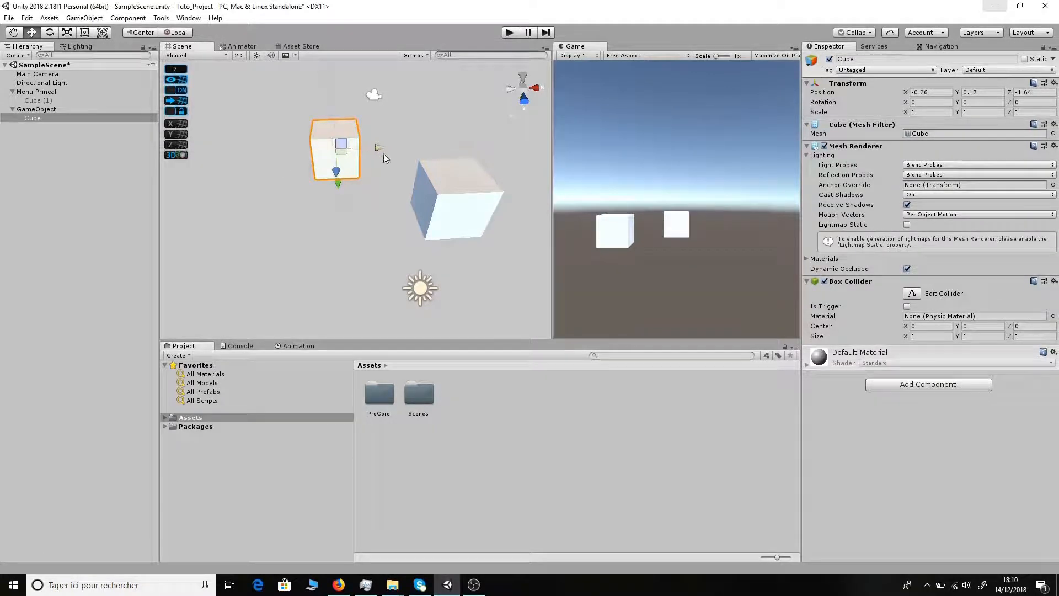
pyautogui.moveTo(381, 146); pyautogui.dragTo(494, 146)
pyautogui.moveTo(429, 149); pyautogui.dragTo(339, 172)
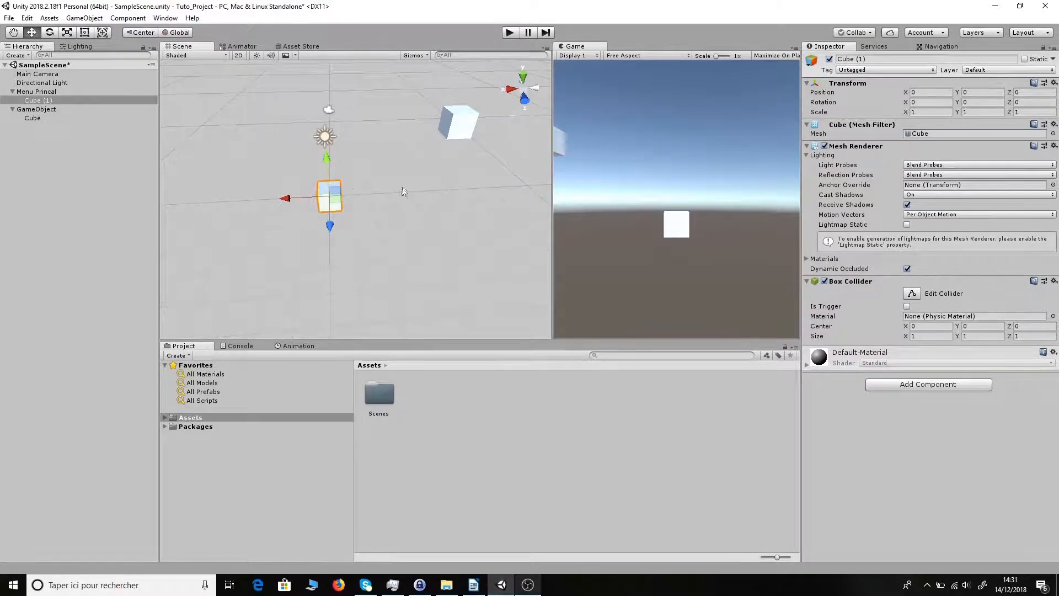
# Move GameObject with its child cube next to Cube (1), to about X -1.74, Y -0.17, Z -0.36.
pyautogui.scroll(-3, 406, 186)
pyautogui.scroll(2, 406, 185)
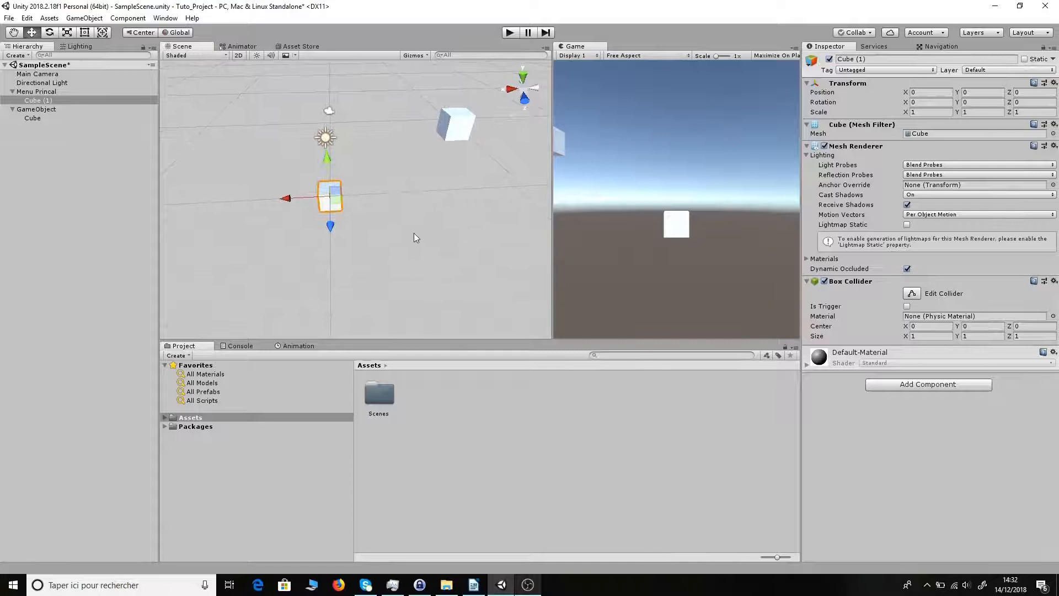
pyautogui.press('alt')
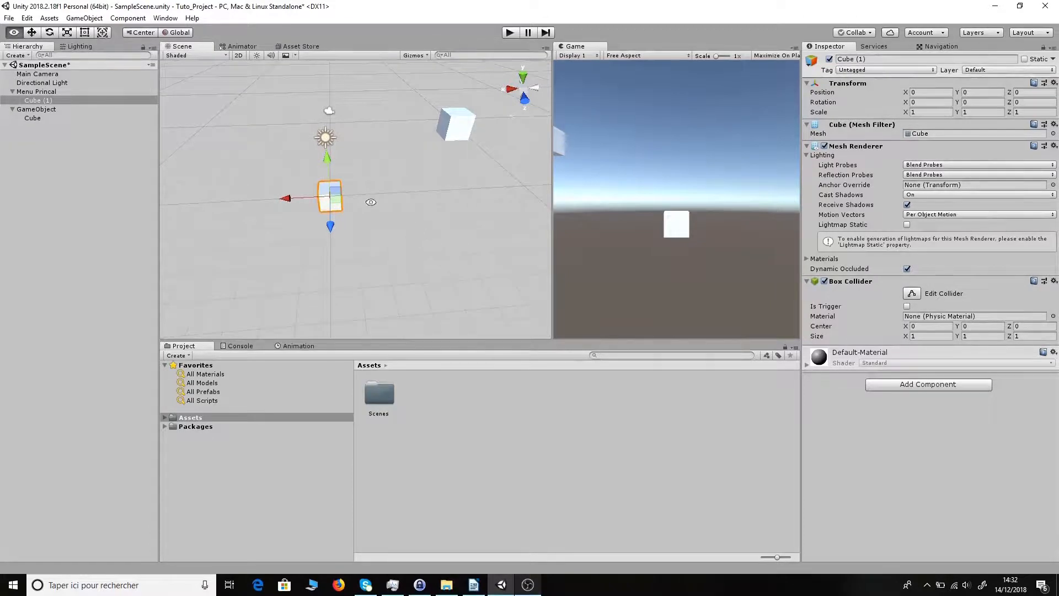
pyautogui.moveTo(370, 202)
pyautogui.keyDown('alt'); pyautogui.mouseDown()
pyautogui.moveTo(405, 243)
pyautogui.moveTo(356, 206)
pyautogui.moveTo(381, 191)
pyautogui.mouseUp(); pyautogui.keyUp('alt')
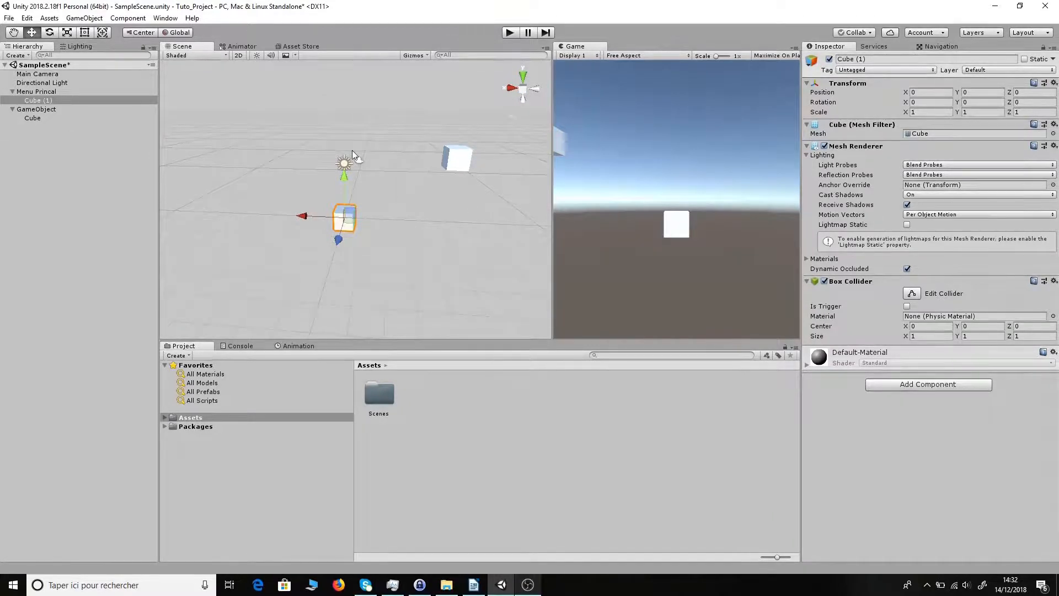
pyautogui.click(58, 110)
pyautogui.moveTo(452, 117); pyautogui.dragTo(331, 224)
pyautogui.moveTo(385, 244); pyautogui.dragTo(334, 219)
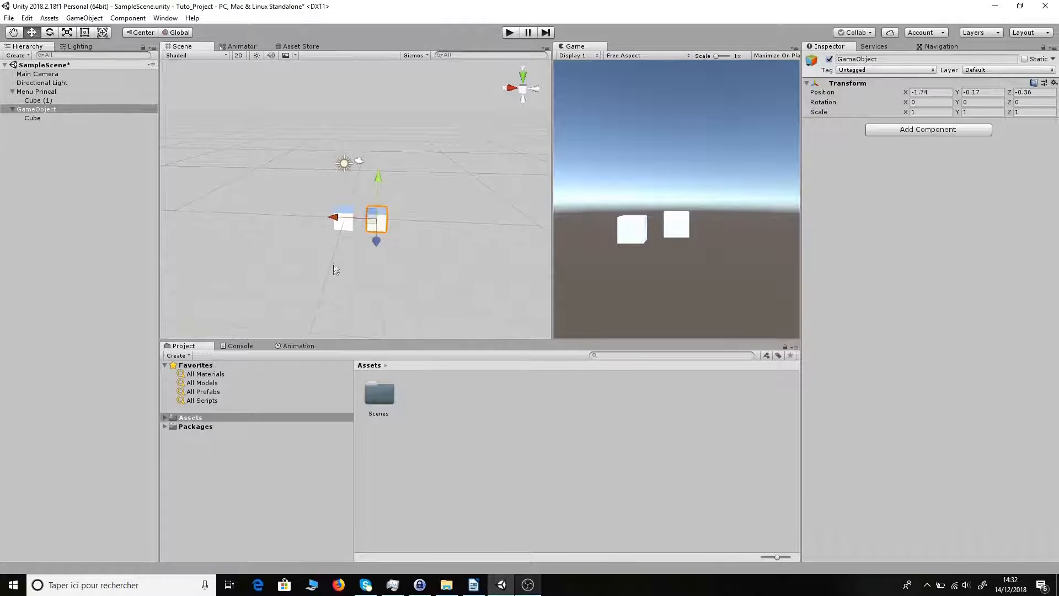
# Deselect GameObject and select Cube (1) in the scene.
pyautogui.click(334, 267)
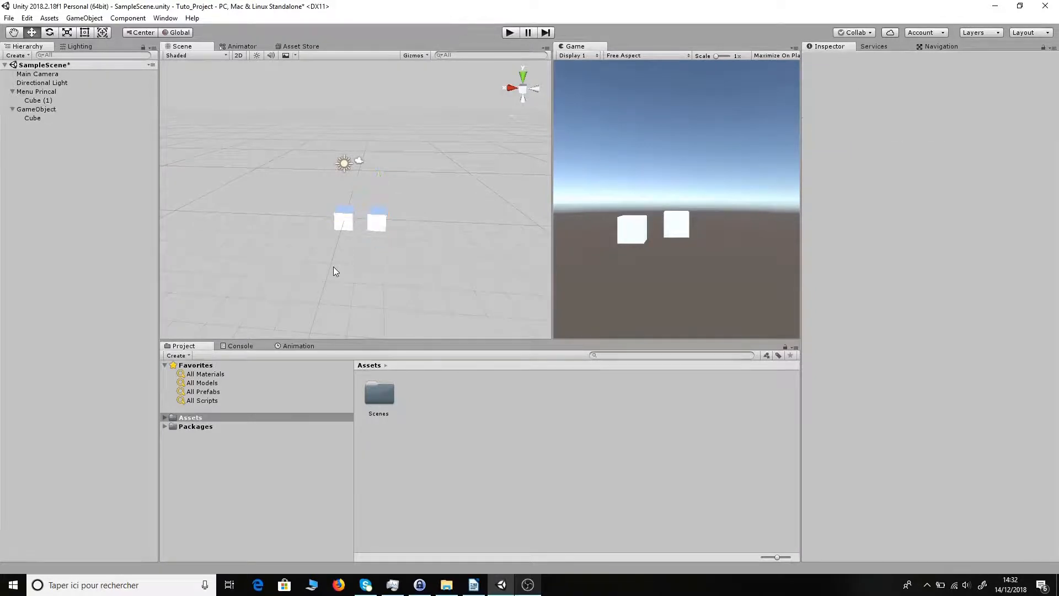
pyautogui.click(346, 225)
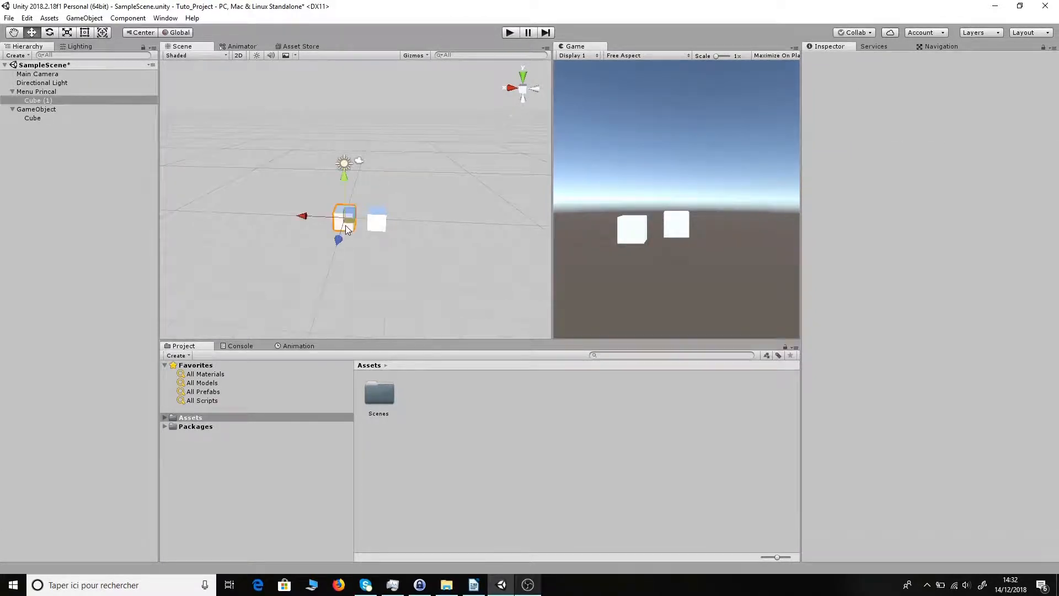
pyautogui.scroll(3, 356, 273)
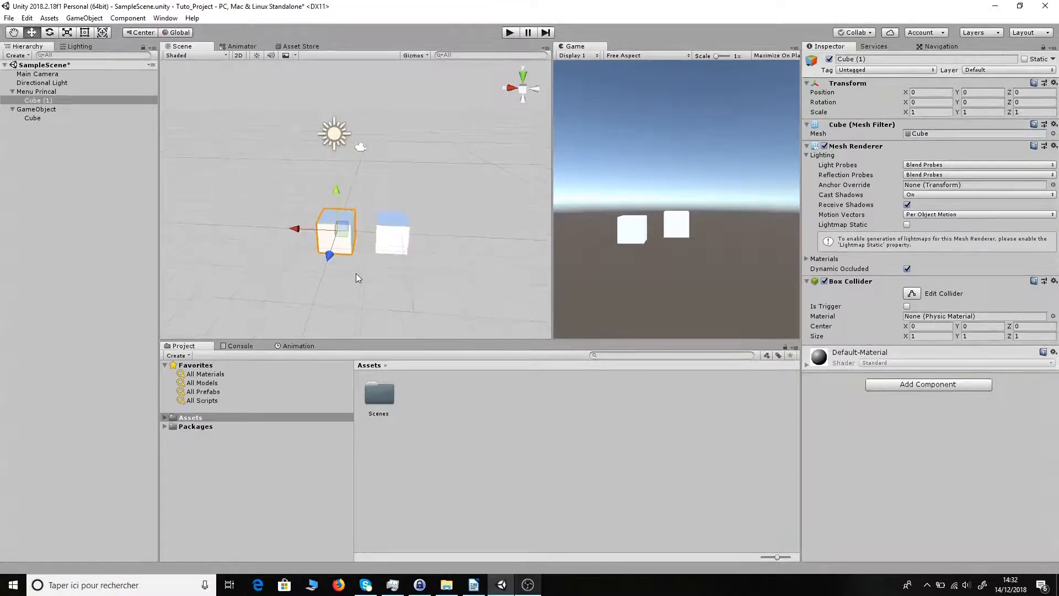
pyautogui.scroll(4, 371, 255)
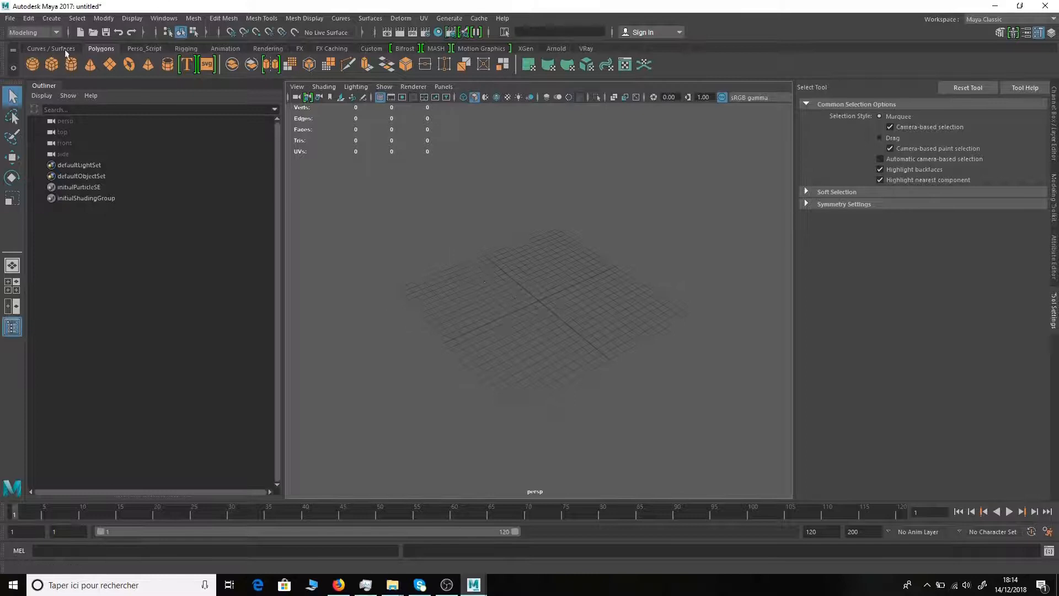
# Switch to Autodesk Maya and create a polygon cube on the grid.
pyautogui.click(52, 65)
pyautogui.moveTo(524, 319); pyautogui.dragTo(551, 255)
pyautogui.scroll(6, 595, 307)
pyautogui.keyDown('alt'); pyautogui.moveTo(618, 328); pyautogui.dragTo(594, 315); pyautogui.keyUp('alt')
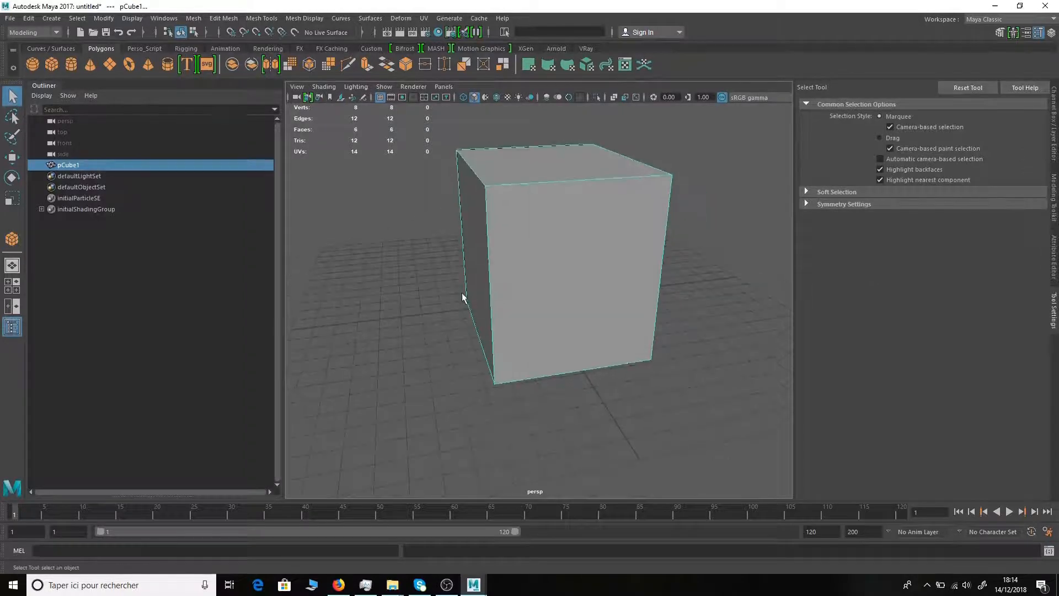
# Switch the Maya cube's component selection through face, edge and vertex modes.
pyautogui.rightClick(456, 297)
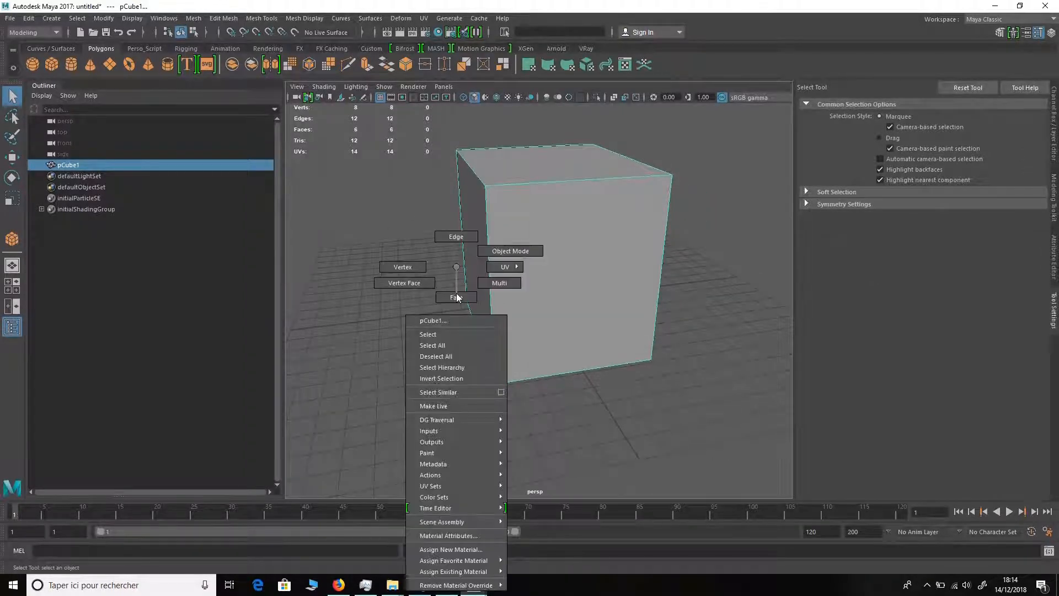
pyautogui.click(455, 297)
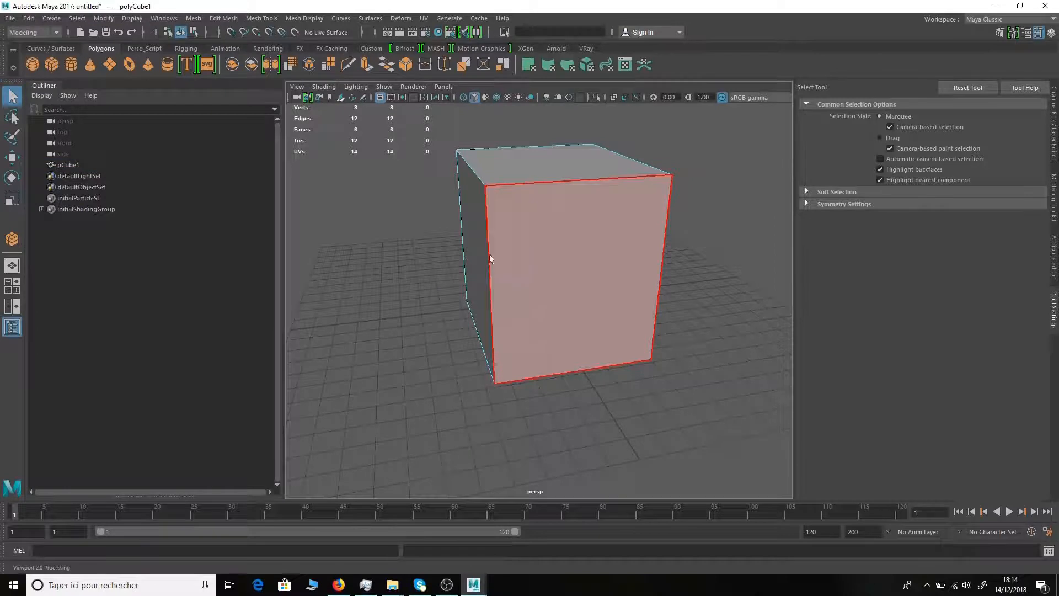
pyautogui.rightClick(414, 205)
pyautogui.moveTo(412, 196); pyautogui.dragTo(414, 174, button='right')
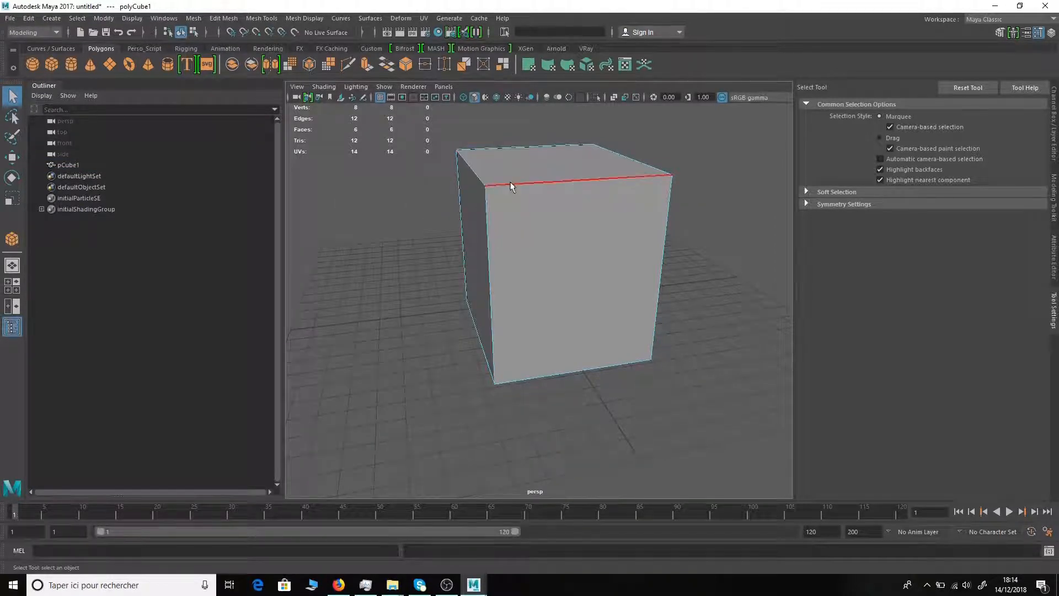
pyautogui.rightClick(403, 340)
pyautogui.click(354, 281)
# Display the Maya cube in wireframe and change its component selection to face mode.
pyautogui.keyDown('alt'); pyautogui.moveTo(611, 381); pyautogui.dragTo(671, 332); pyautogui.keyUp('alt')
pyautogui.click(463, 97)
pyautogui.moveTo(620, 215)
pyautogui.keyDown('alt'); pyautogui.mouseDown()
pyautogui.moveTo(513, 239)
pyautogui.moveTo(607, 253)
pyautogui.mouseUp(); pyautogui.keyUp('alt')
pyautogui.rightClick(458, 243)
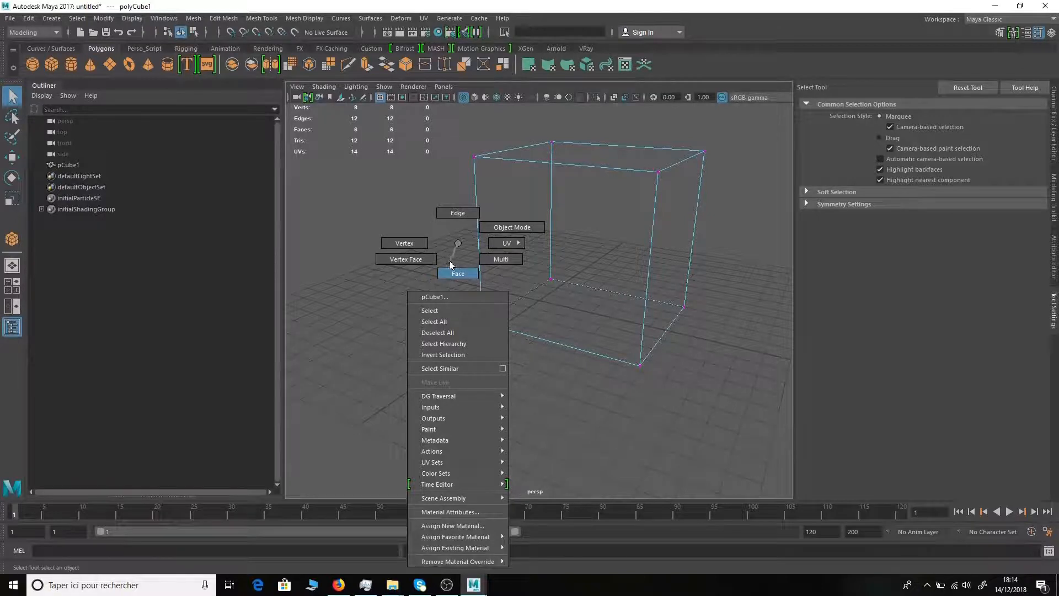
pyautogui.moveTo(451, 265); pyautogui.dragTo(458, 272, button='right')
pyautogui.keyDown('alt'); pyautogui.moveTo(533, 263); pyautogui.dragTo(634, 243); pyautogui.keyUp('alt')
pyautogui.moveTo(634, 238); pyautogui.dragTo(647, 213, button='right')
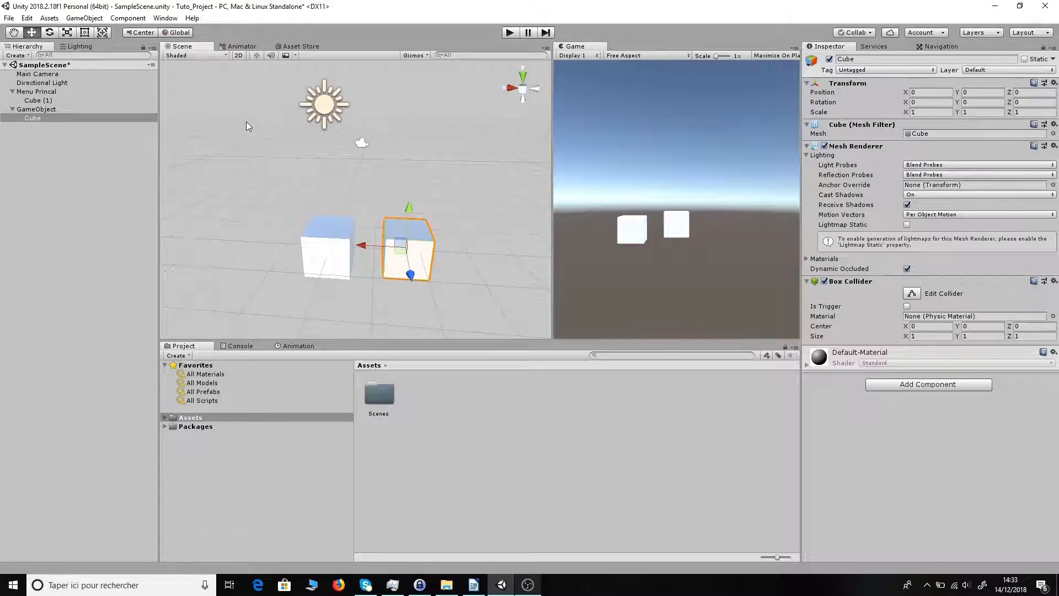
# Switch to Unity and set the Scene view shading to Wireframe with nothing selected.
pyautogui.click(222, 56)
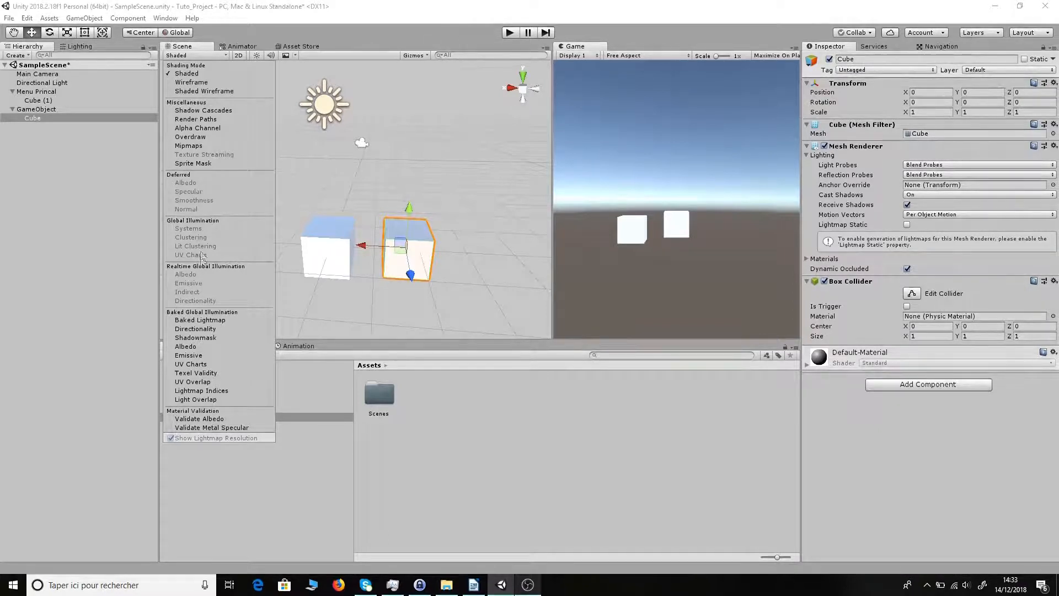
pyautogui.click(226, 80)
pyautogui.click(357, 188)
pyautogui.scroll(2, 353, 229)
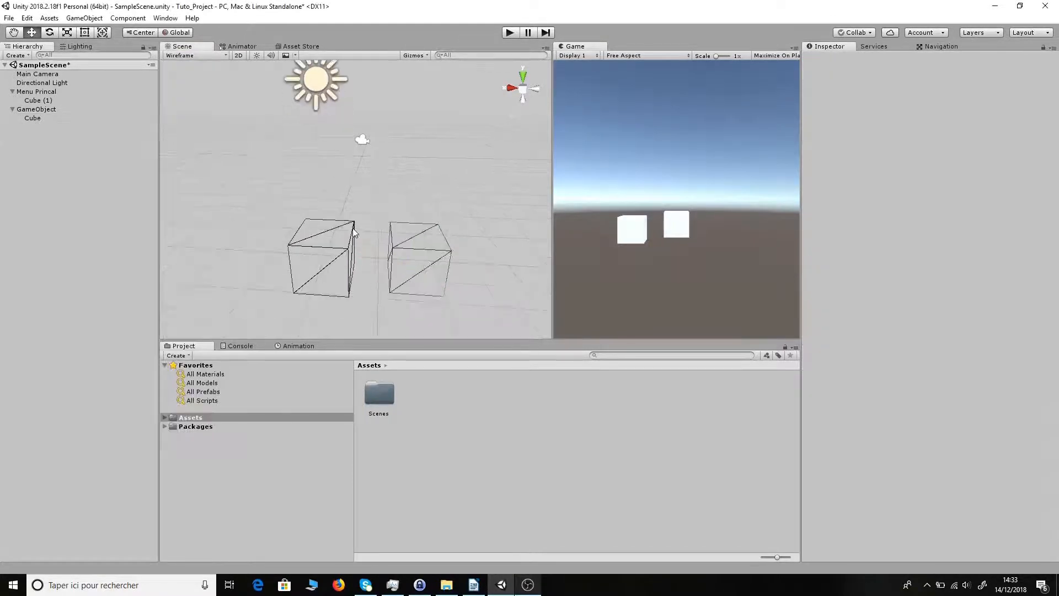
pyautogui.scroll(2, 366, 229)
pyautogui.moveTo(380, 227); pyautogui.dragTo(373, 224, button='right')
pyautogui.moveTo(368, 169); pyautogui.dragTo(363, 163, button='middle')
pyautogui.moveTo(364, 164); pyautogui.dragTo(319, 196, button='right')
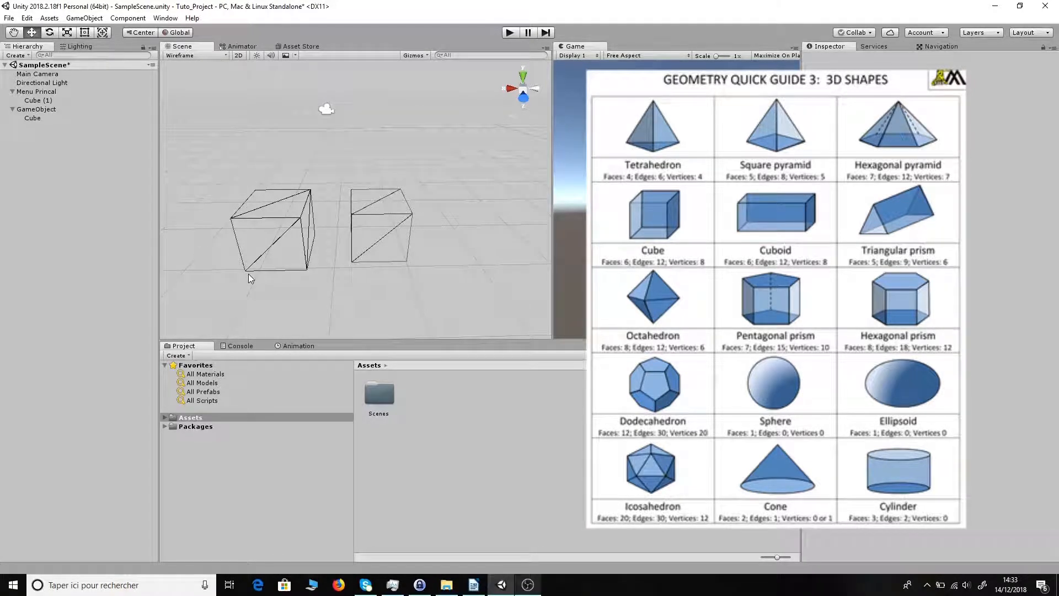
# Select the Cube under GameObject and frame it in the wireframe Scene view.
pyautogui.click(316, 262)
pyautogui.click(382, 235)
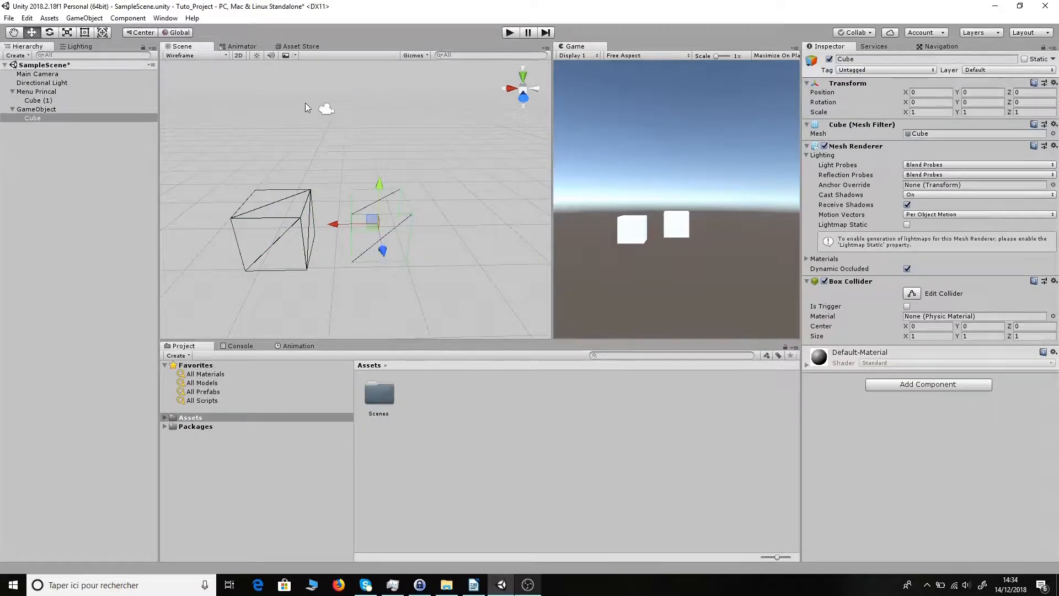
pyautogui.press('f')
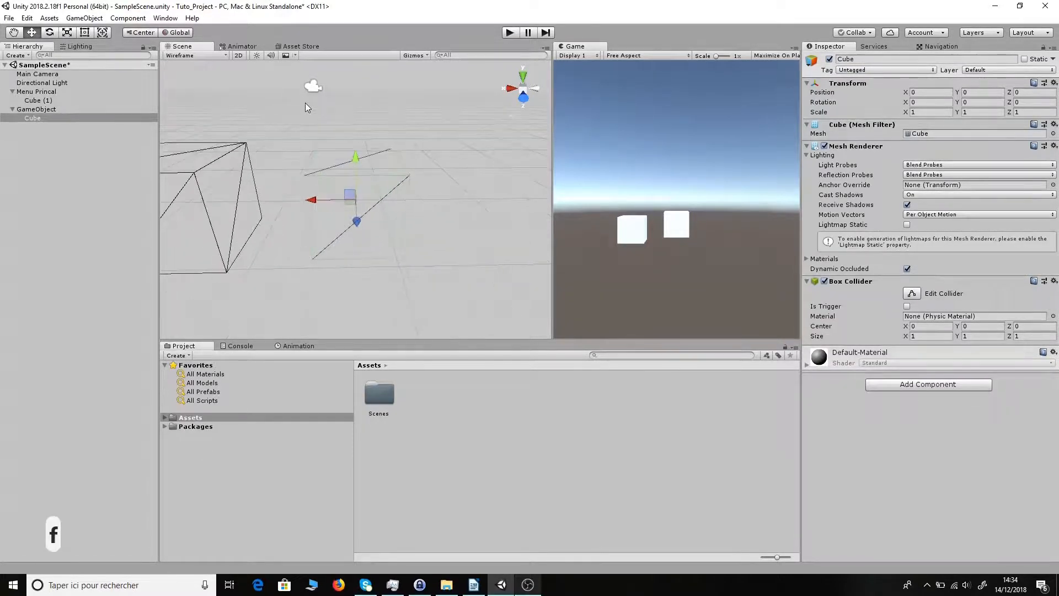
pyautogui.scroll(2, 400, 220)
pyautogui.scroll(-3, 400, 220)
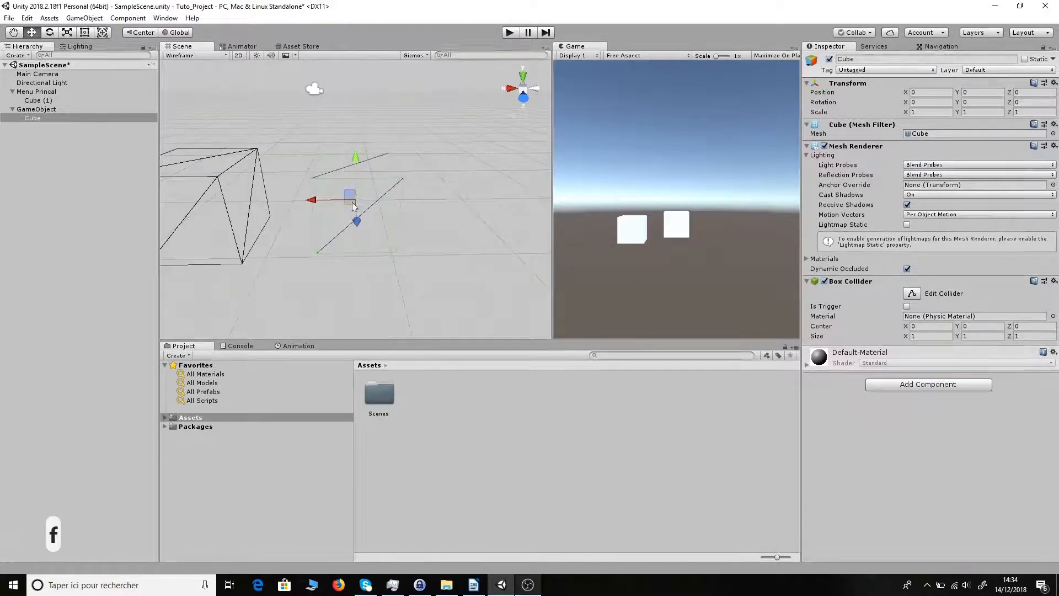
pyautogui.scroll(-3, 354, 207)
# Select Cube (1) under Menu Princal, frame it and inspect its wireframe alongside the other cube.
pyautogui.click(391, 265)
pyautogui.moveTo(388, 262); pyautogui.dragTo(351, 352, button='right')
pyautogui.press('z')
pyautogui.press('z')
pyautogui.press('z')
pyautogui.click(347, 255)
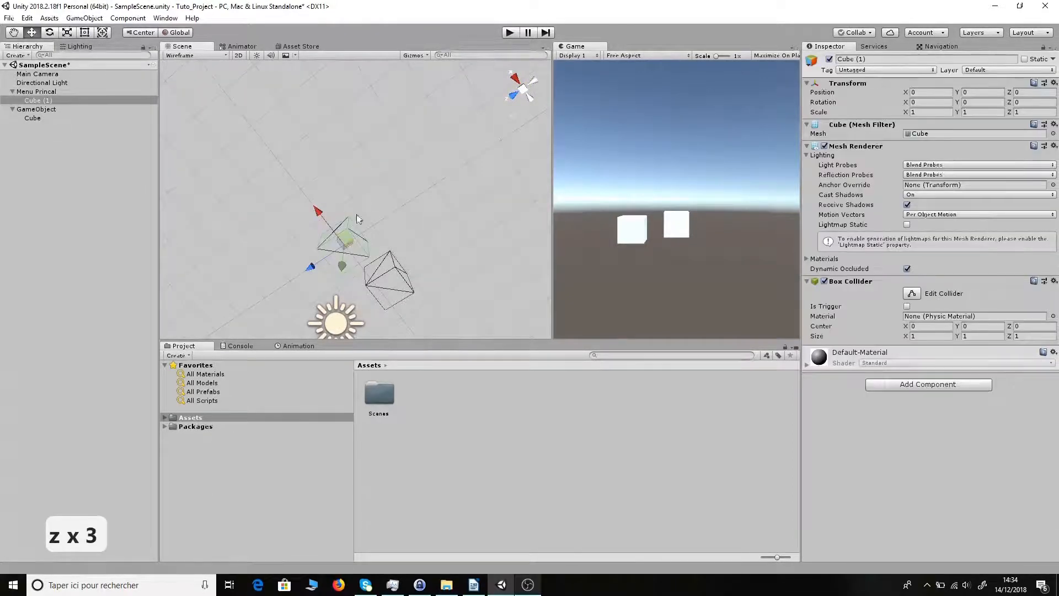
pyautogui.press('f')
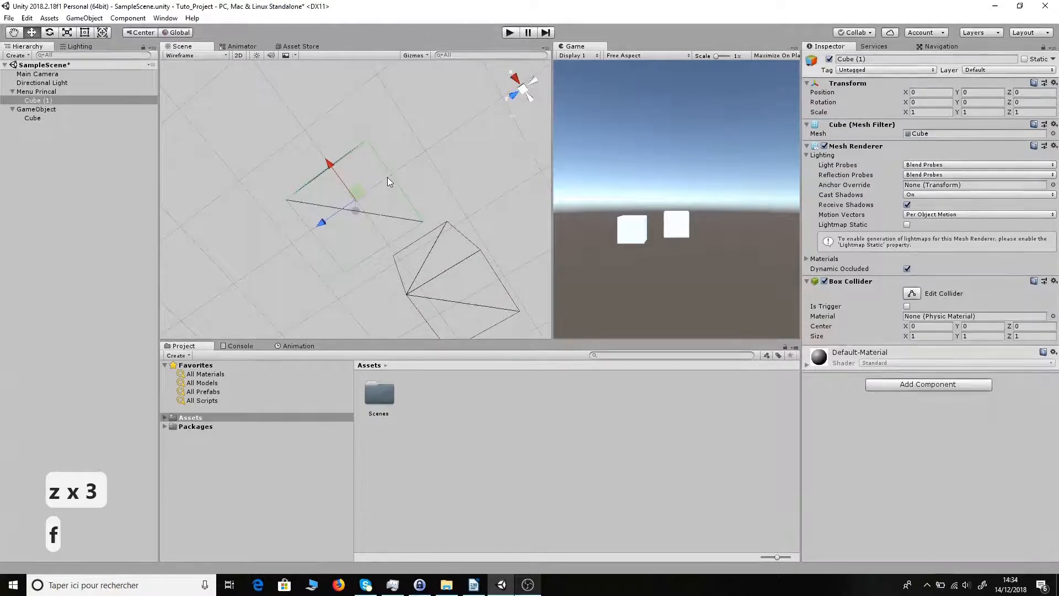
pyautogui.moveTo(288, 284); pyautogui.dragTo(408, 177, button='right')
# Select the Cube under GameObject and place the vertex-snapping handle on its upper front corner nearest Cube (1).
pyautogui.click(440, 195)
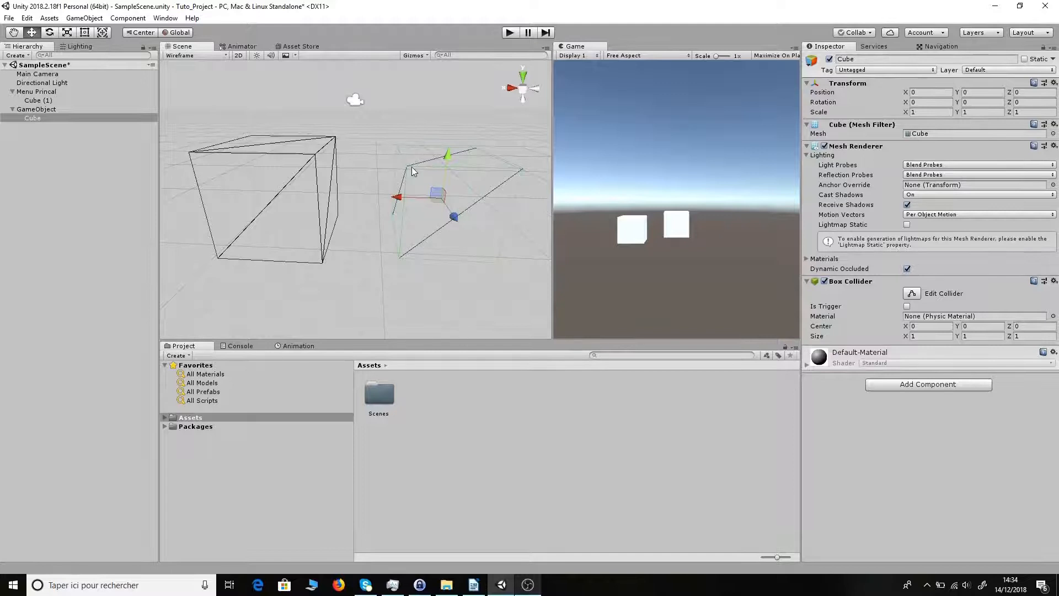
pyautogui.press('v')
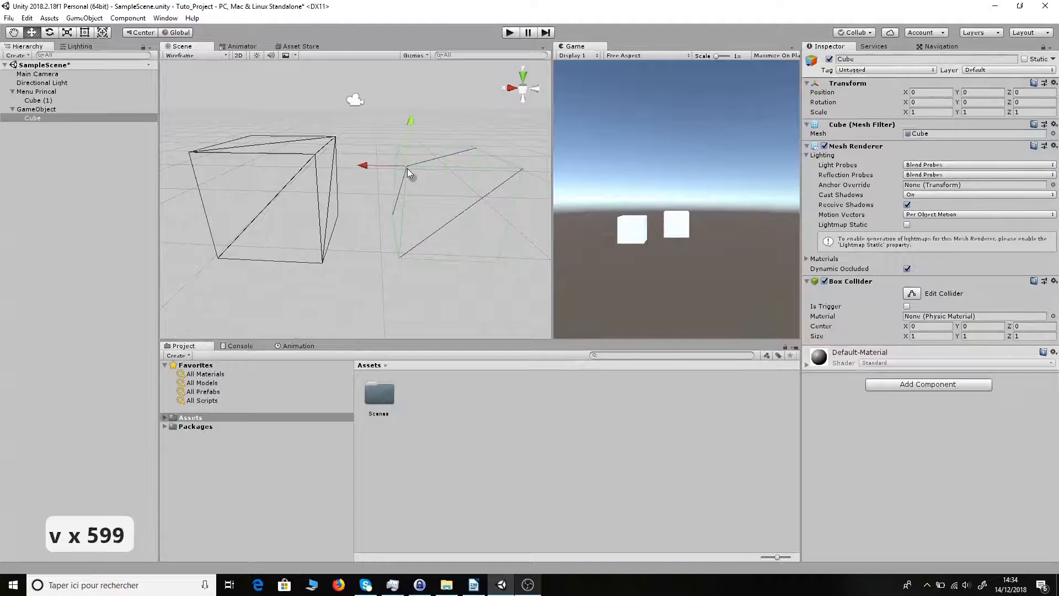
pyautogui.press('v')
pyautogui.press('v')
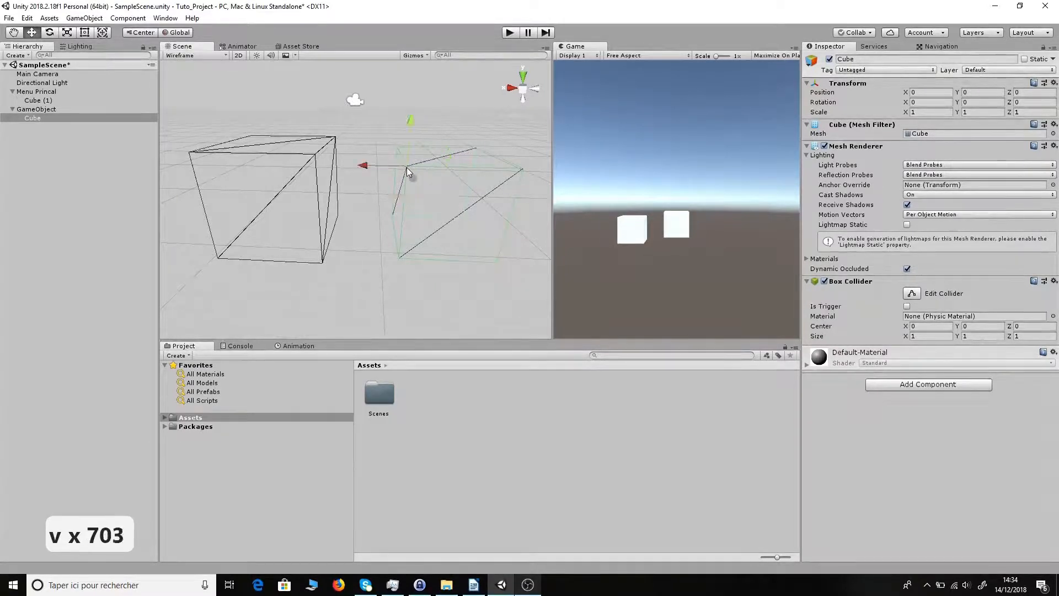
# Return the Scene view shading to Shaded.
pyautogui.click(218, 57)
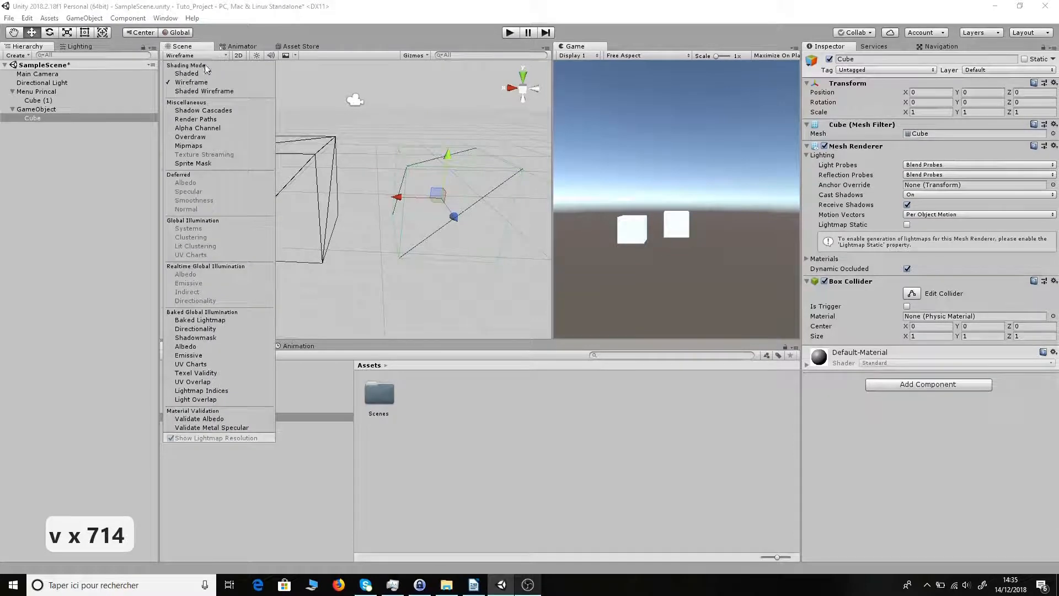
pyautogui.click(185, 65)
pyautogui.click(410, 158)
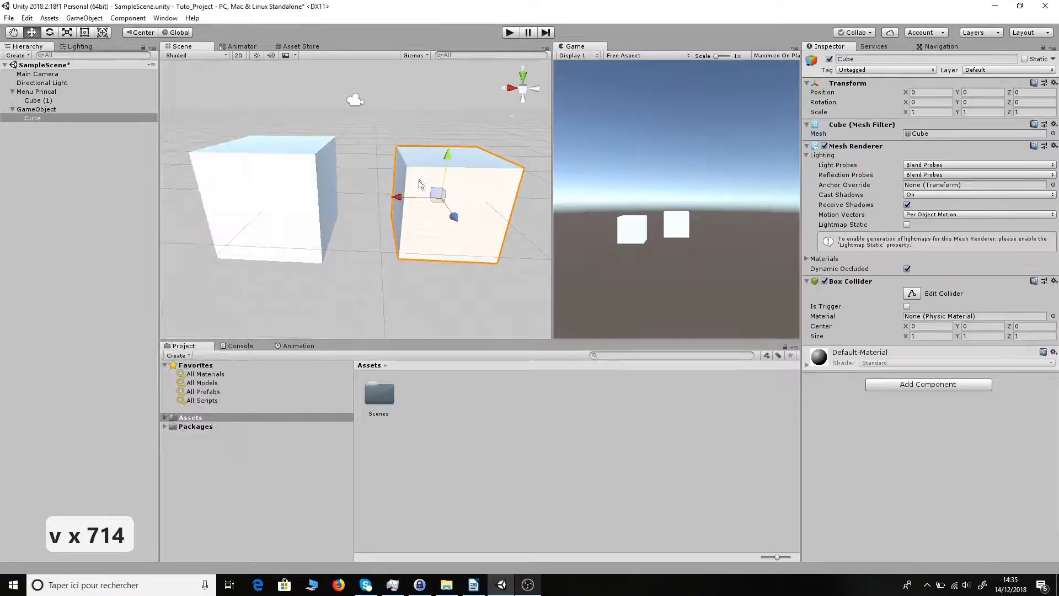
# Vertex-snap the Cube's upper front corner to Cube (1)'s matching corner, placing it at X 0.74, Y 0.17, Z 0.36.
pyautogui.press('v')
pyautogui.moveTo(407, 167); pyautogui.dragTo(408, 165)
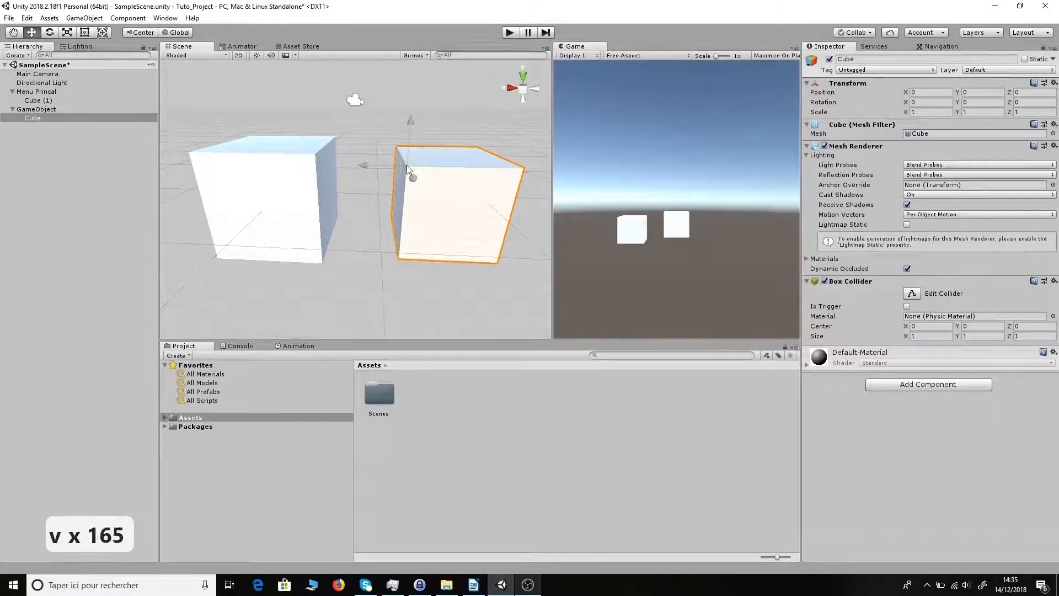
pyautogui.moveTo(406, 164); pyautogui.dragTo(393, 164)
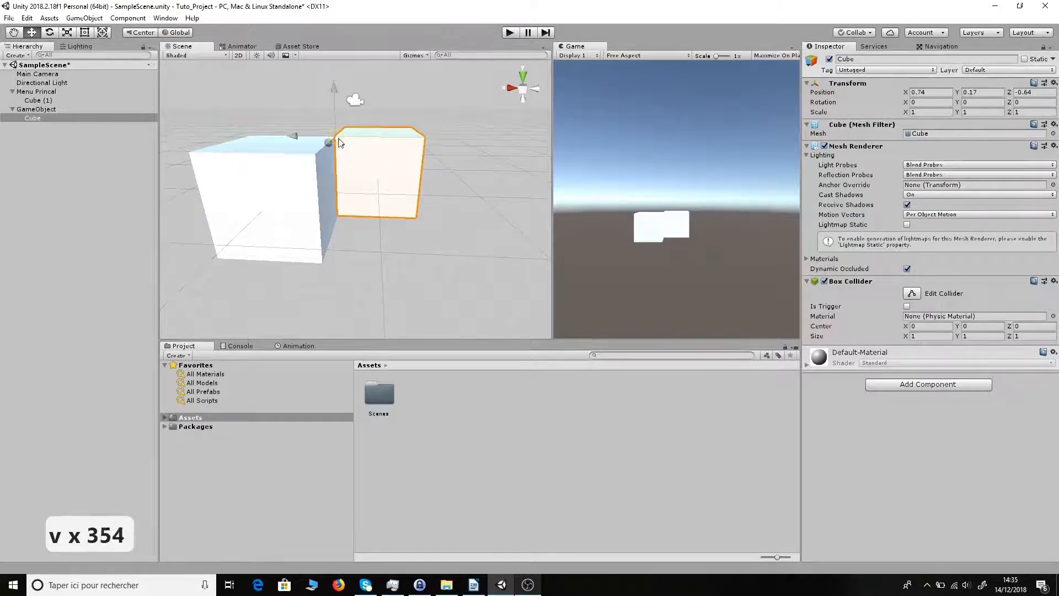
pyautogui.moveTo(331, 144); pyautogui.dragTo(314, 160)
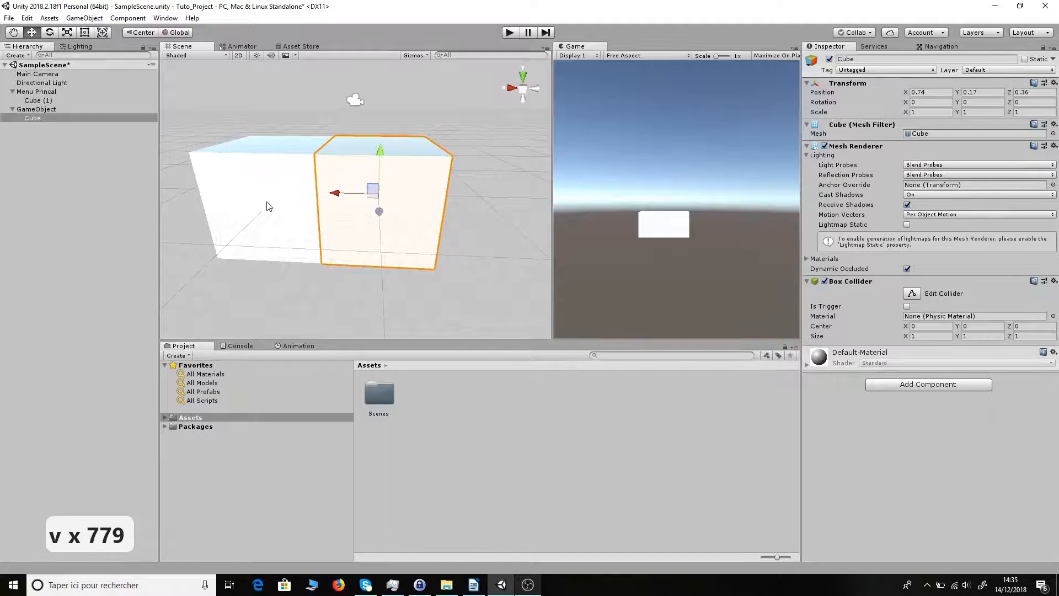
# Duplicate the Cube and vertex-snap the copy on top of the original, at X 0.74, Y 1.17, Z 0.36.
pyautogui.scroll(-4, 267, 206)
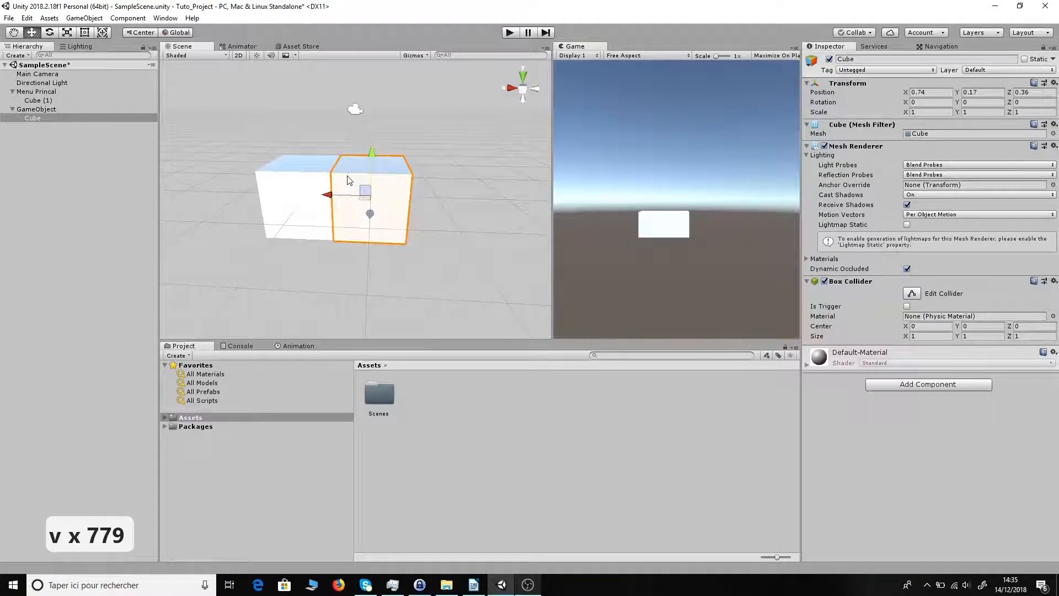
pyautogui.hotkey('ctrl', 'd')
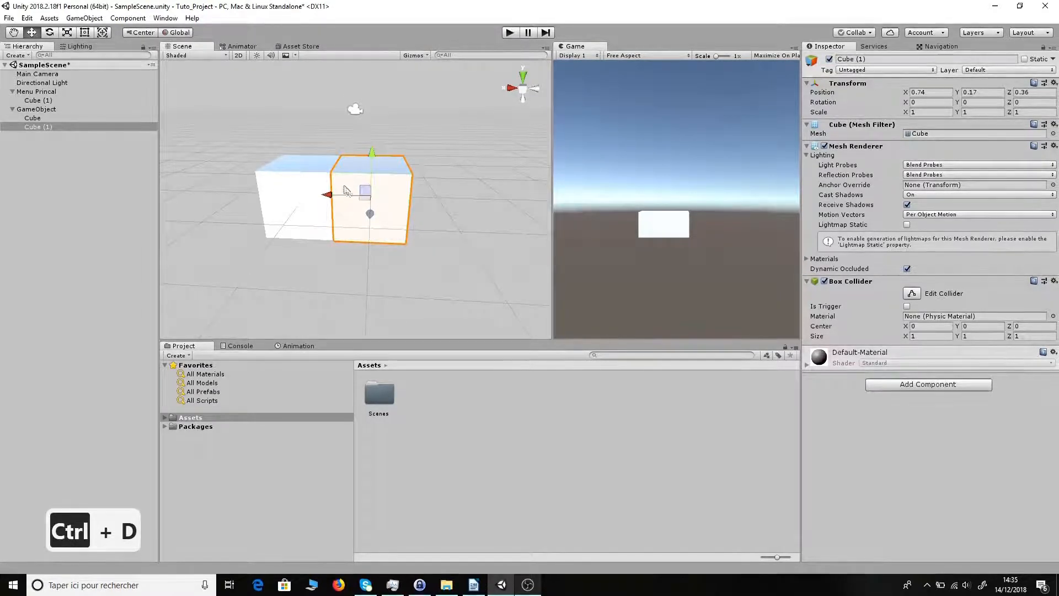
pyautogui.scroll(3, 342, 214)
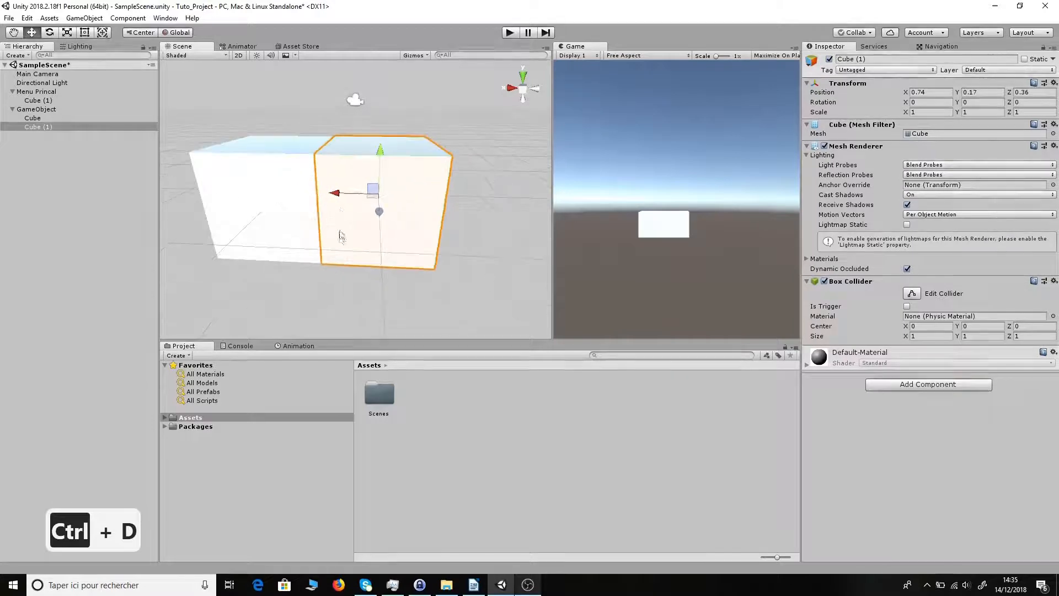
pyautogui.press('v')
pyautogui.moveTo(322, 263); pyautogui.dragTo(326, 166)
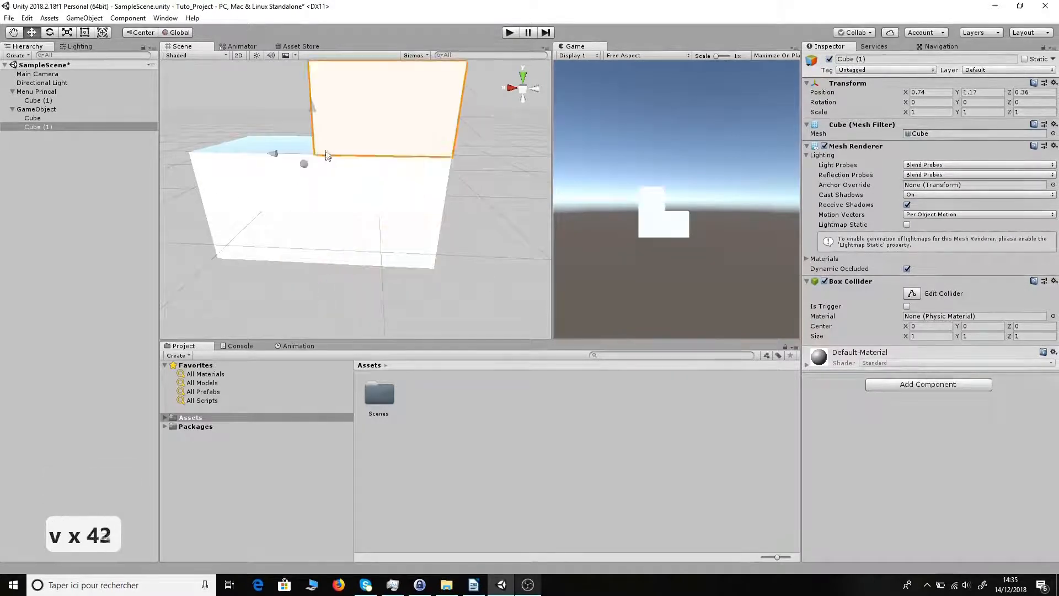
pyautogui.scroll(-2, 338, 159)
pyautogui.click(273, 143)
pyautogui.keyDown('alt'); pyautogui.moveTo(274, 143); pyautogui.dragTo(439, 193); pyautogui.keyUp('alt')
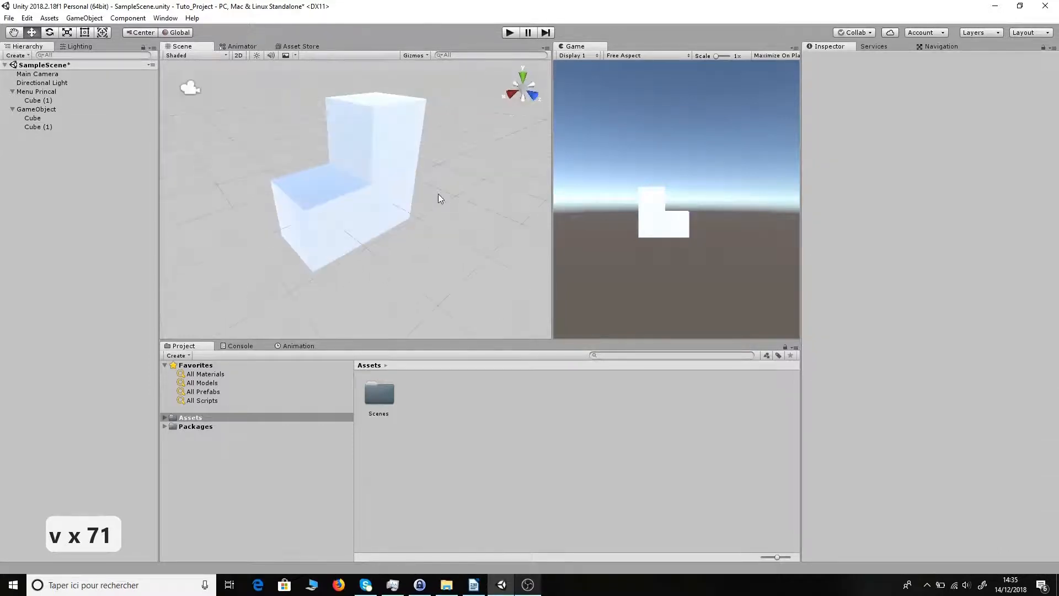
# Delete the duplicated Cube (1) under GameObject and select the remaining Cube.
pyautogui.click(57, 127)
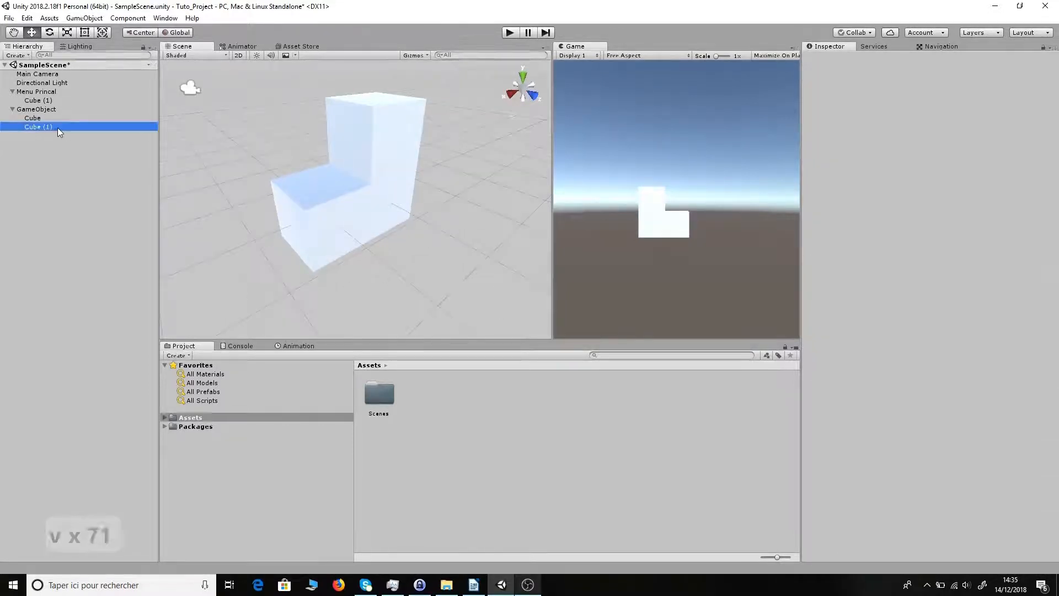
pyautogui.press('Delete')
pyautogui.click(45, 112)
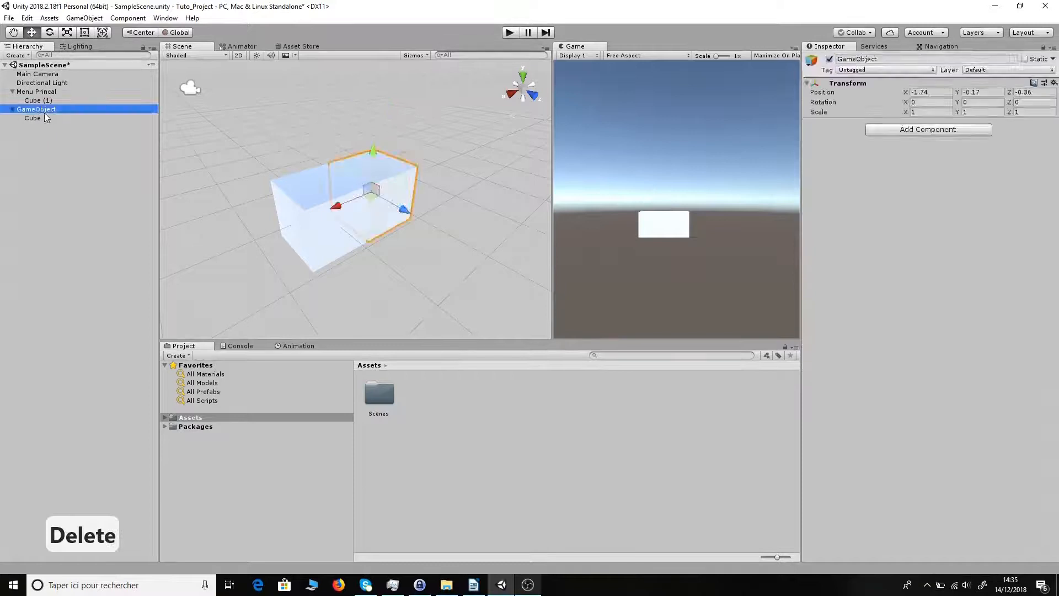
pyautogui.click(33, 118)
pyautogui.scroll(3, 400, 200)
pyautogui.keyDown('alt'); pyautogui.moveTo(391, 203); pyautogui.dragTo(355, 255); pyautogui.keyUp('alt')
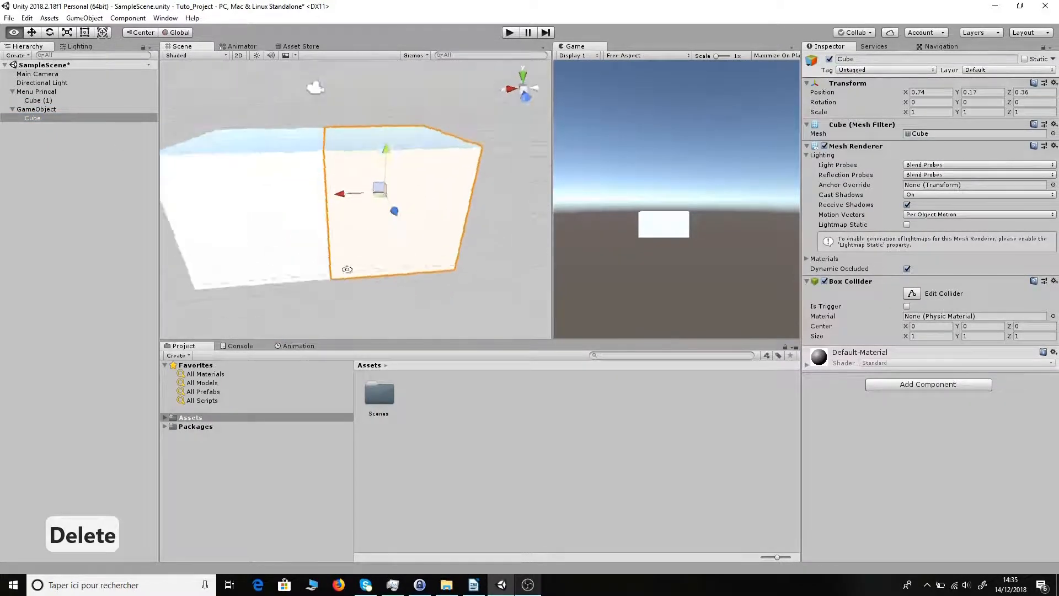
pyautogui.scroll(-3, 355, 255)
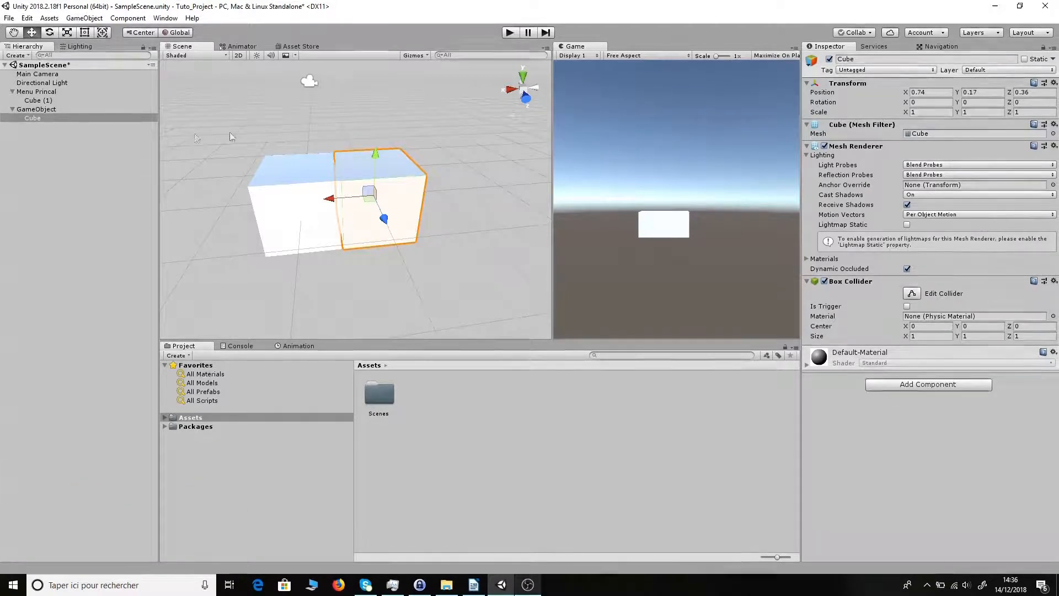
# Pan around the two joined cubes in the Scene view with the Hand tool.
pyautogui.click(13, 33)
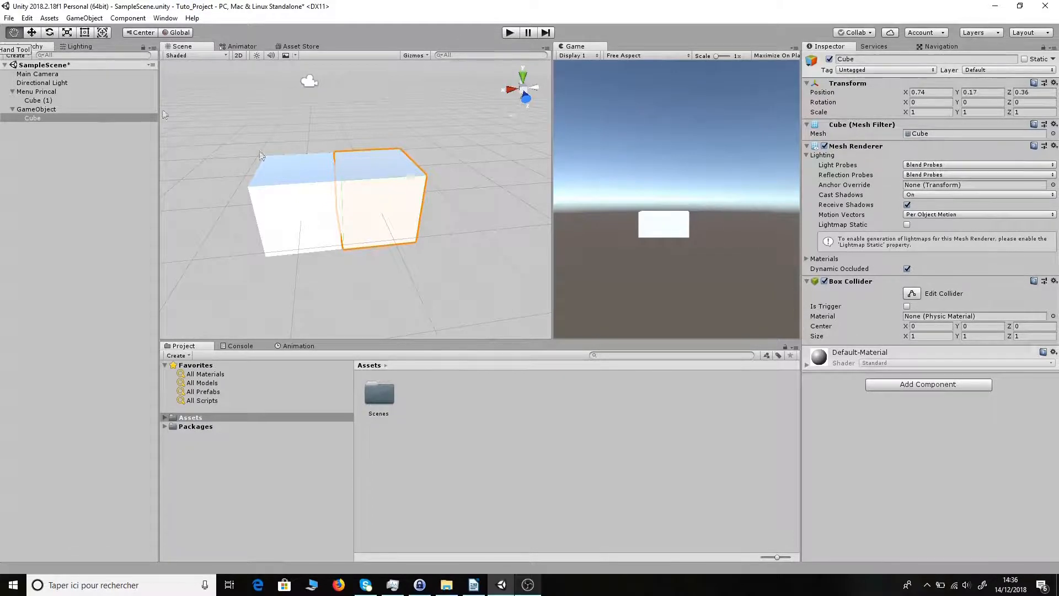
pyautogui.moveTo(475, 246); pyautogui.dragTo(383, 192)
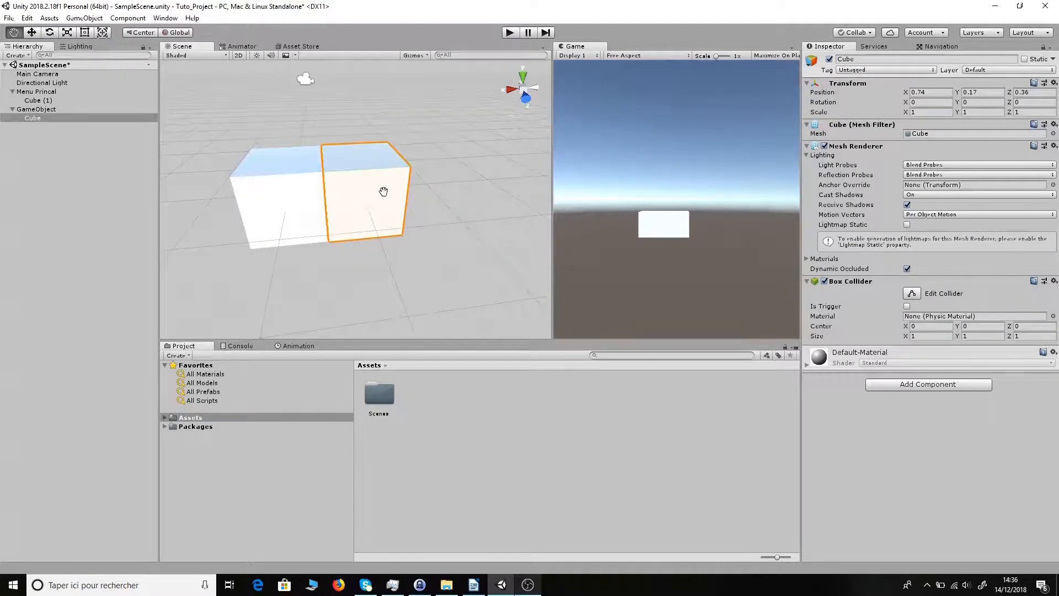
pyautogui.moveTo(279, 165); pyautogui.dragTo(336, 160)
pyautogui.scroll(-5, 336, 161)
pyautogui.moveTo(375, 195); pyautogui.dragTo(337, 204)
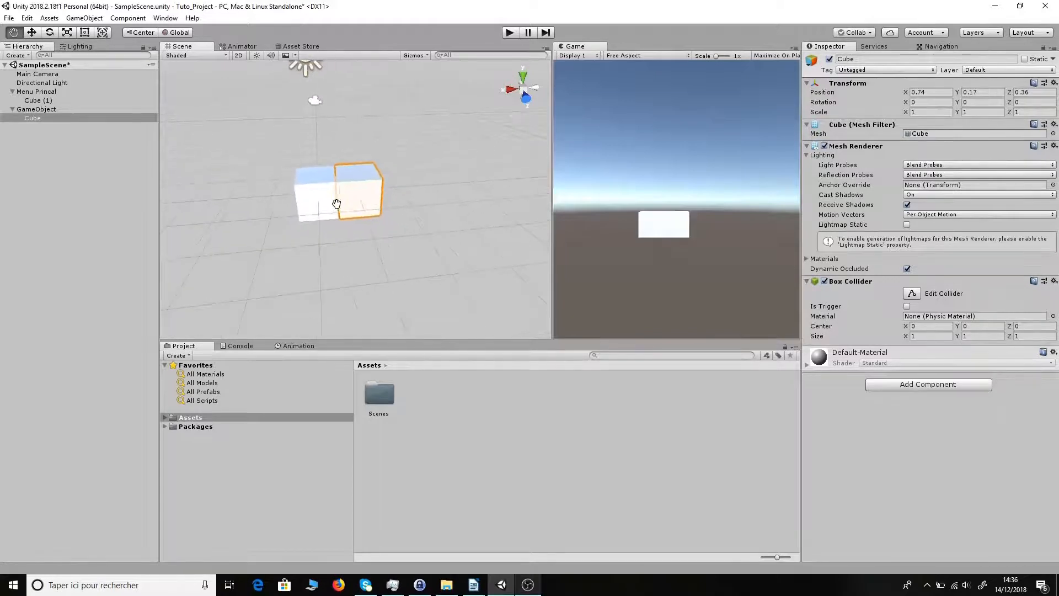
# Move the Cube along the X axis away from its neighbour to about X -1.65 and frame it in the view.
pyautogui.click(33, 33)
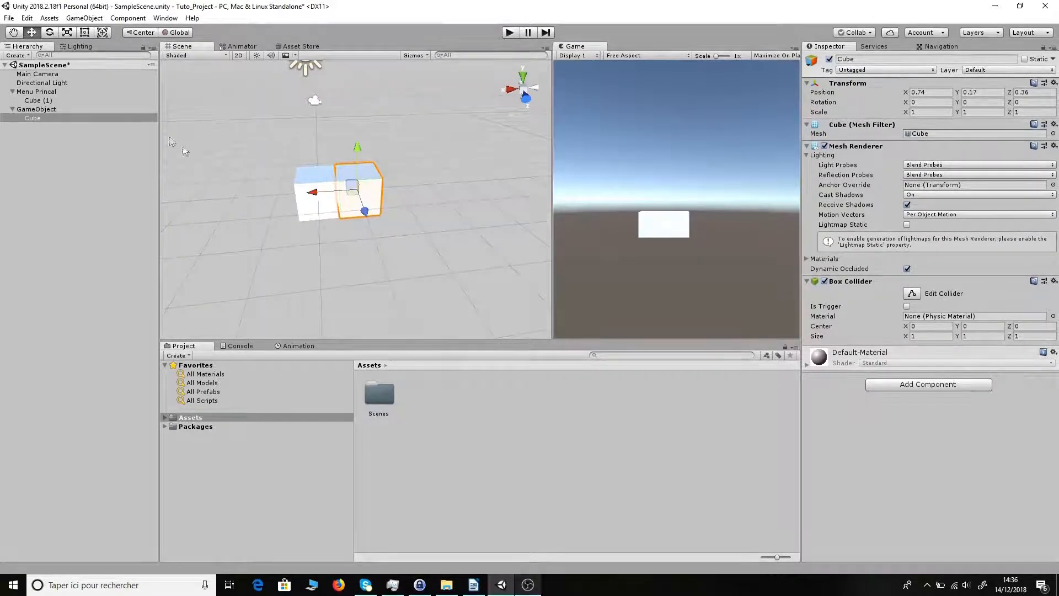
pyautogui.click(49, 32)
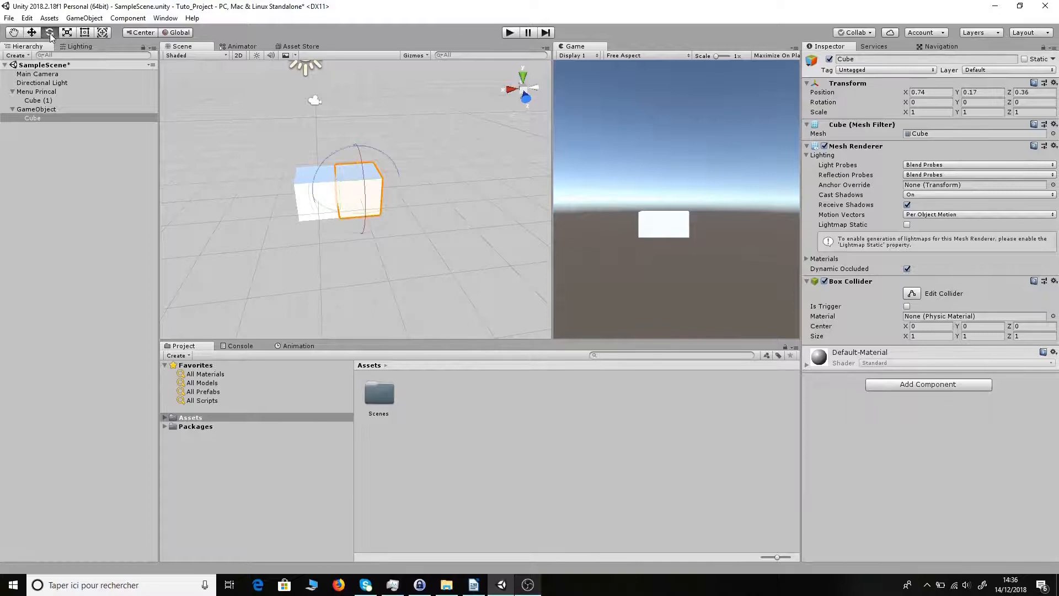
pyautogui.scroll(2, 424, 197)
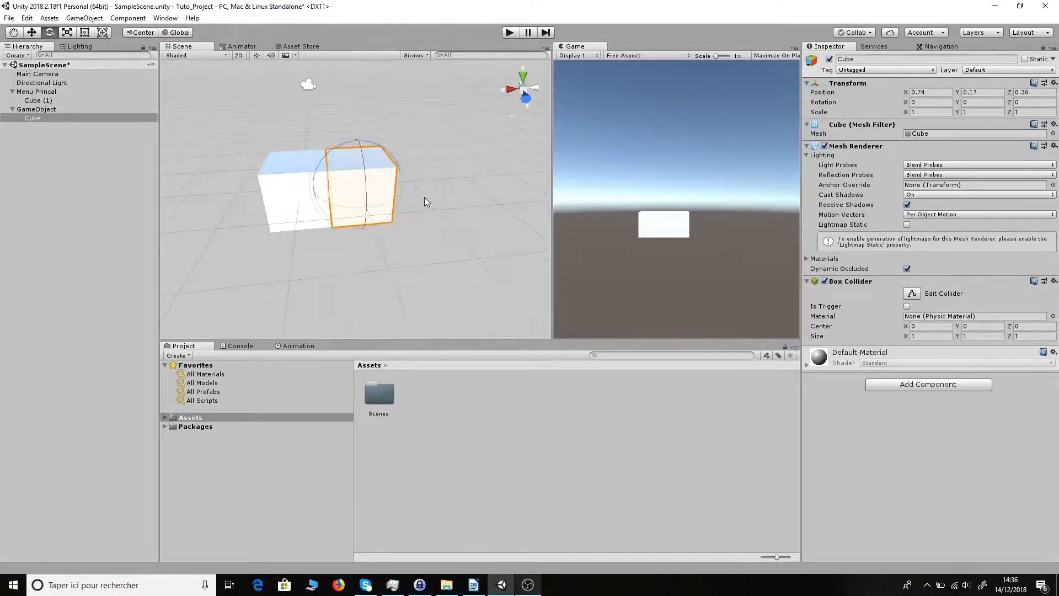
pyautogui.scroll(4, 409, 195)
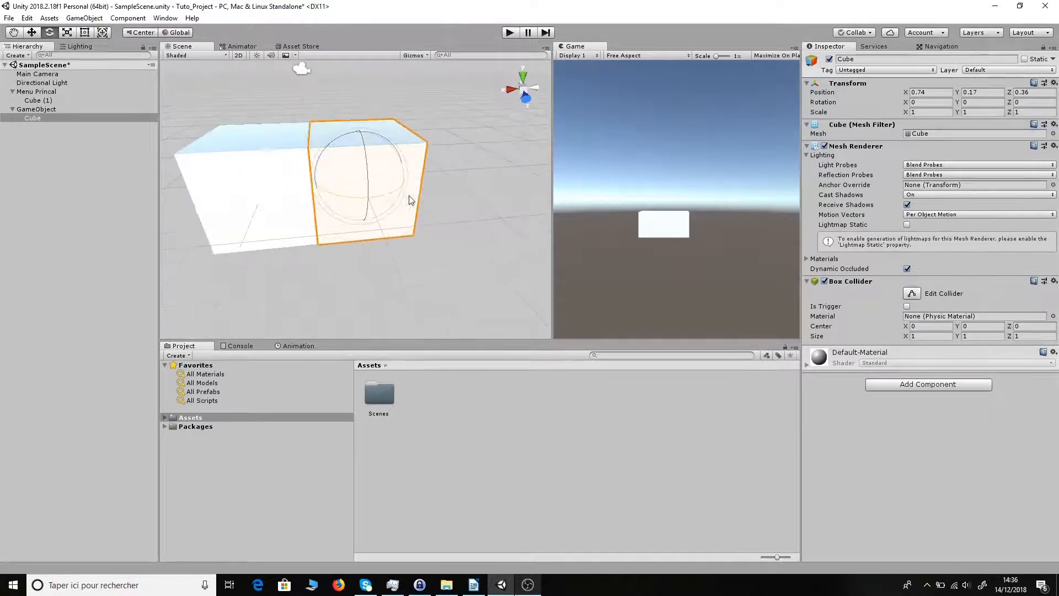
pyautogui.keyDown('alt'); pyautogui.moveTo(449, 209); pyautogui.dragTo(386, 233); pyautogui.keyUp('alt')
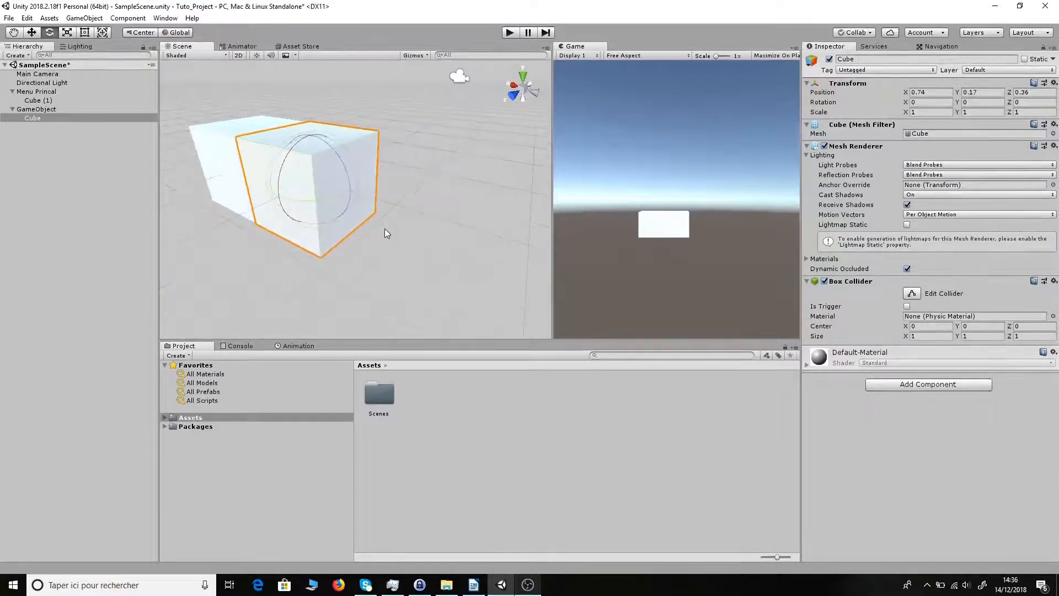
pyautogui.press('w')
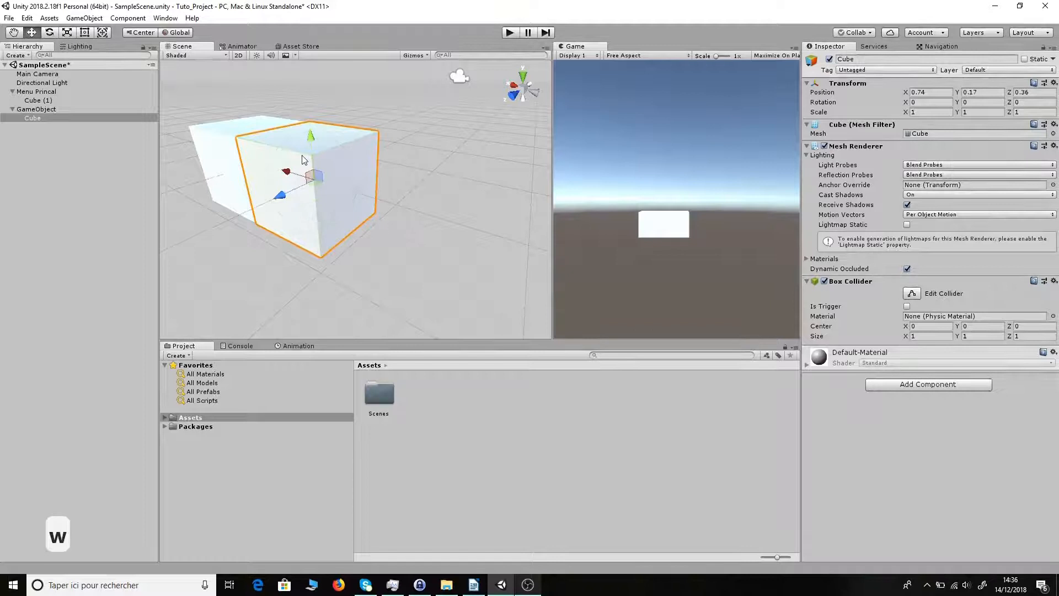
pyautogui.moveTo(289, 173); pyautogui.dragTo(340, 209)
pyautogui.press('f')
# Rotate the Cube with the Rotate tool and undo the extra tilts, keeping a Y rotation of about 22.03.
pyautogui.click(55, 34)
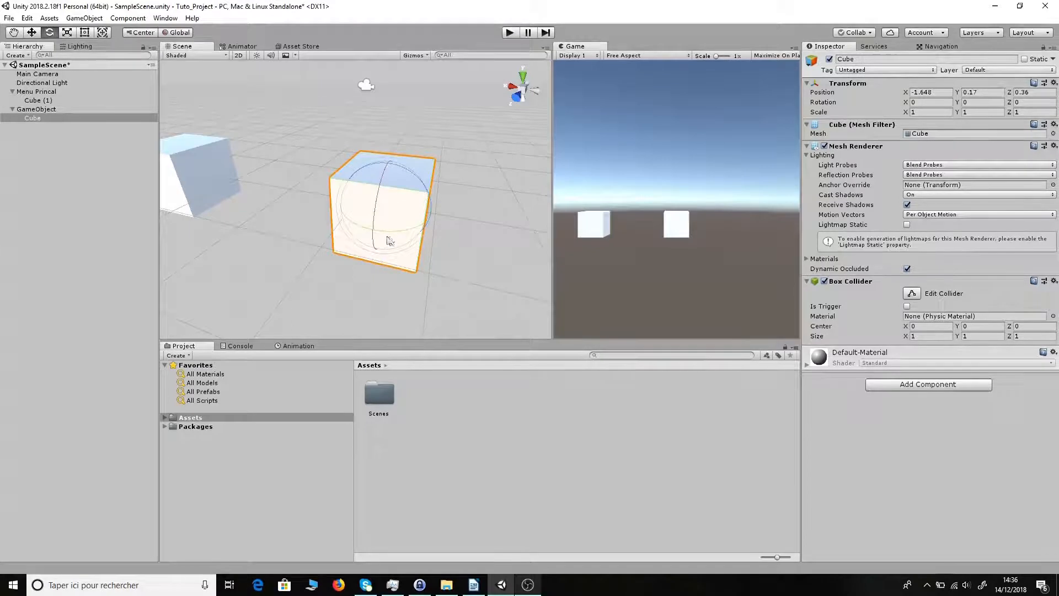
pyautogui.moveTo(390, 237); pyautogui.dragTo(400, 211)
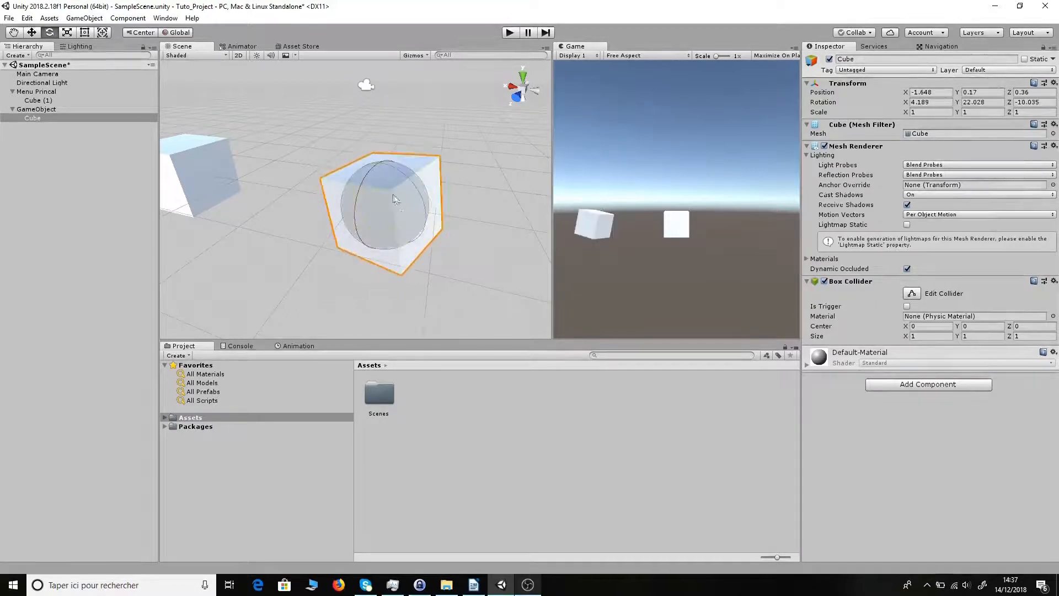
pyautogui.hotkey('ctrl', 'z')
pyautogui.hotkey('ctrl', 'z')
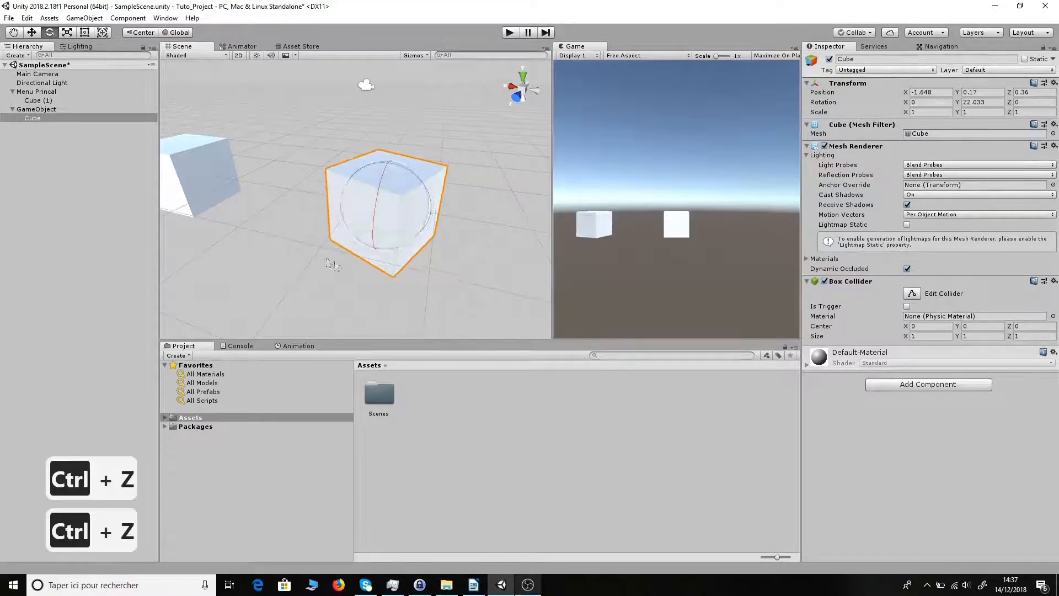
# Scale the Cube separately along its three axes to about X 1.64, Y 1.18, Z 2.47.
pyautogui.press('w')
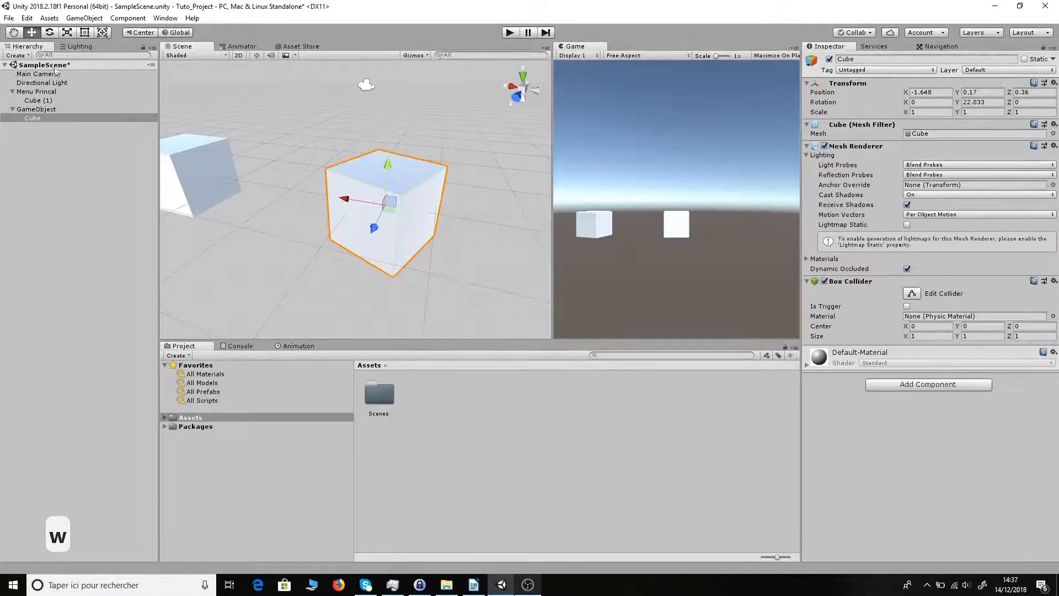
pyautogui.press('r')
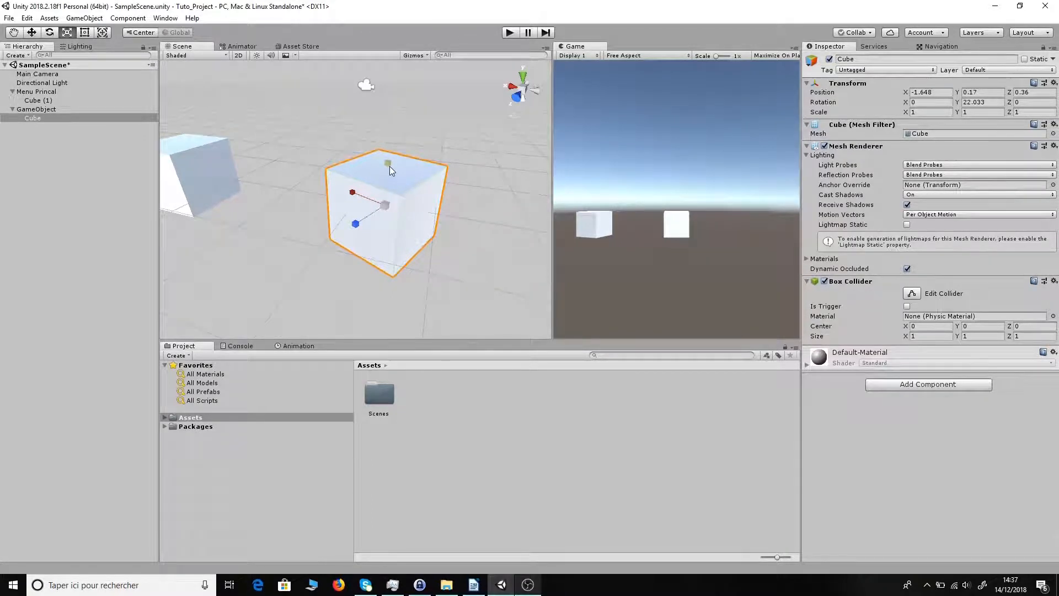
pyautogui.moveTo(389, 164); pyautogui.dragTo(360, 187)
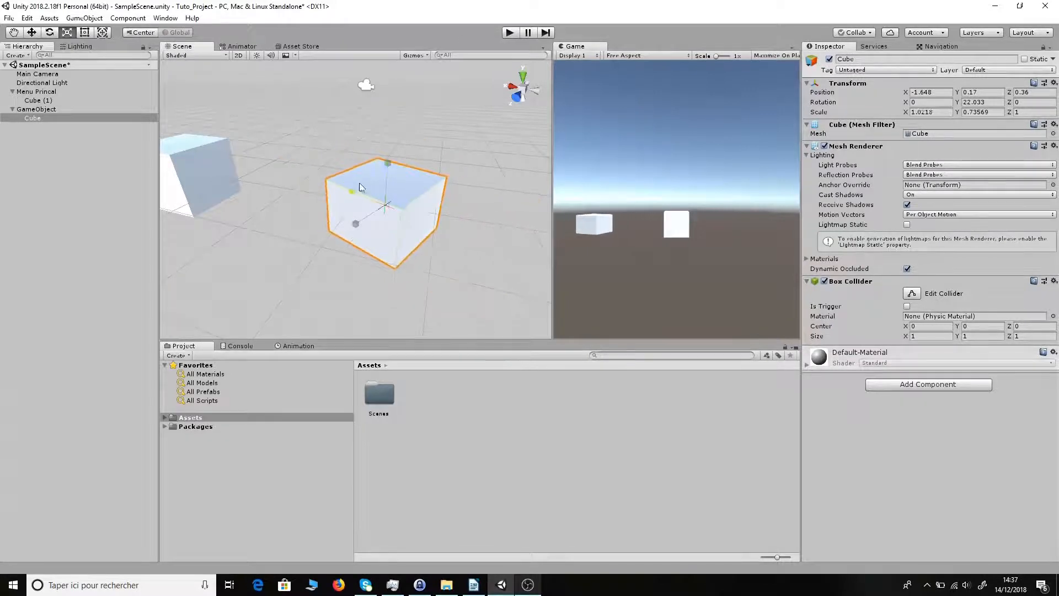
pyautogui.moveTo(355, 224); pyautogui.dragTo(394, 220)
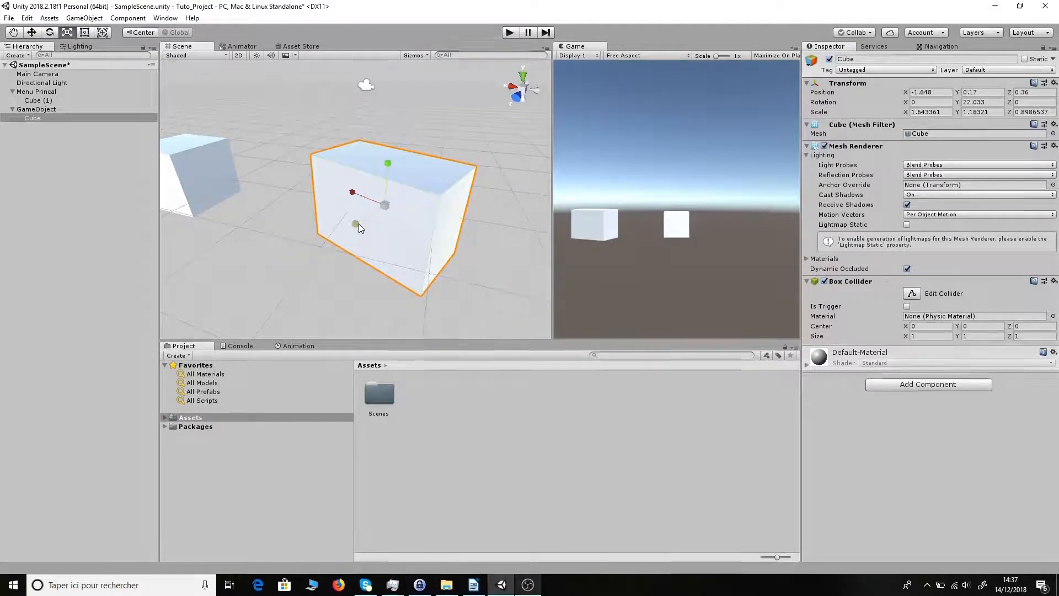
pyautogui.scroll(2, 402, 232)
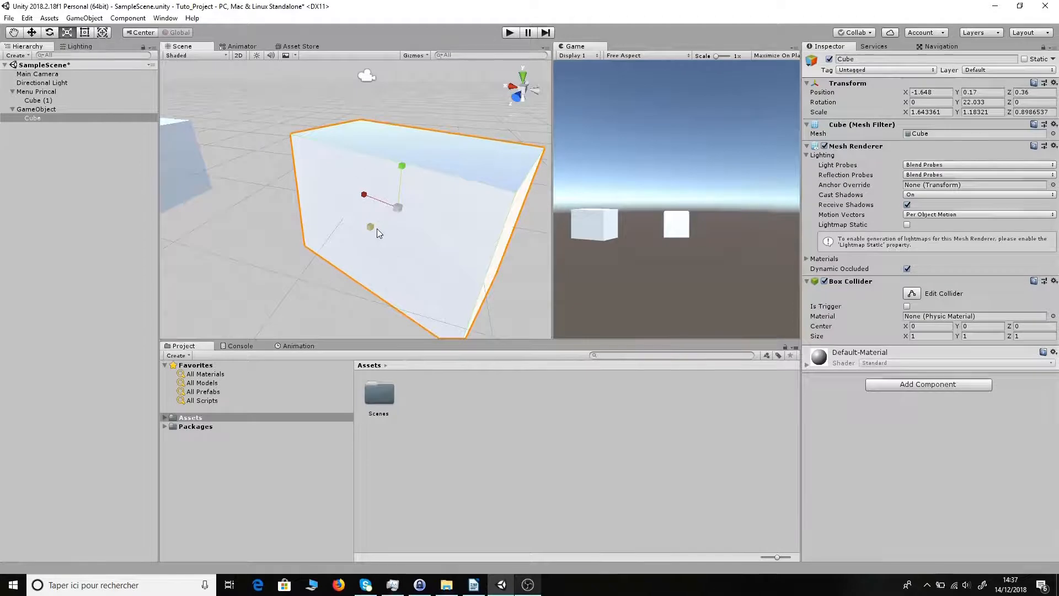
pyautogui.moveTo(376, 228); pyautogui.dragTo(350, 248)
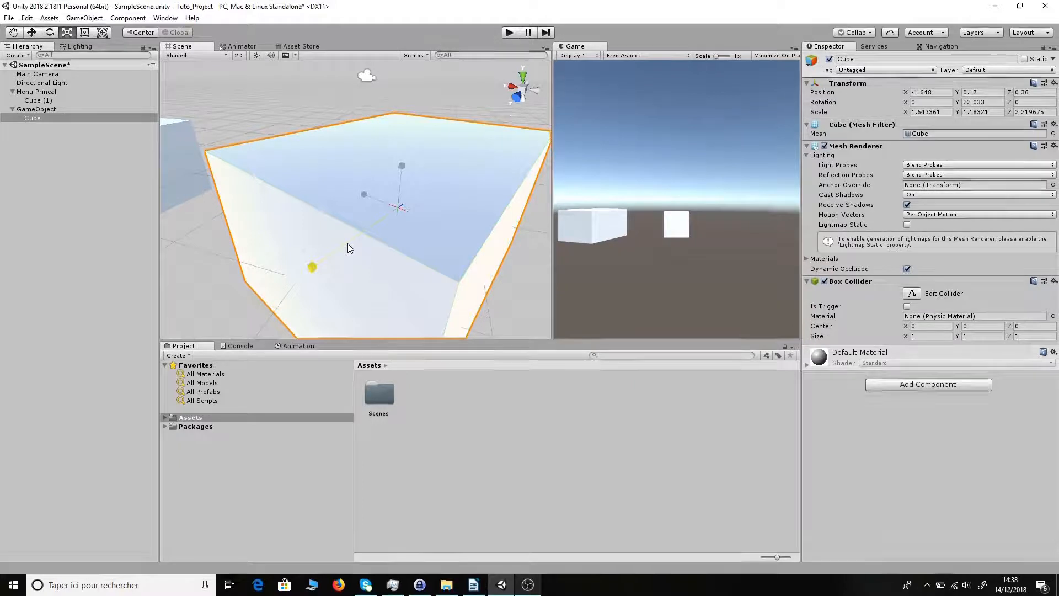
pyautogui.moveTo(353, 248)
pyautogui.mouseDown()
pyautogui.moveTo(340, 246)
pyautogui.moveTo(370, 243)
pyautogui.mouseUp()
pyautogui.scroll(-5, 370, 243)
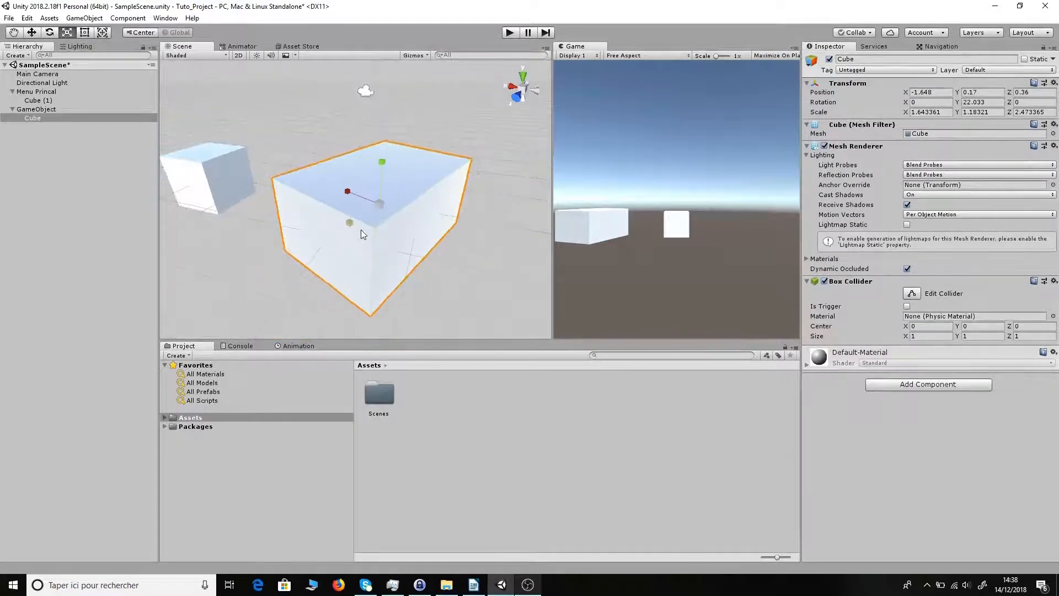
# Compare the rotated Cube's Move gizmo in Local and Global orientation, returning it to Global.
pyautogui.click(32, 33)
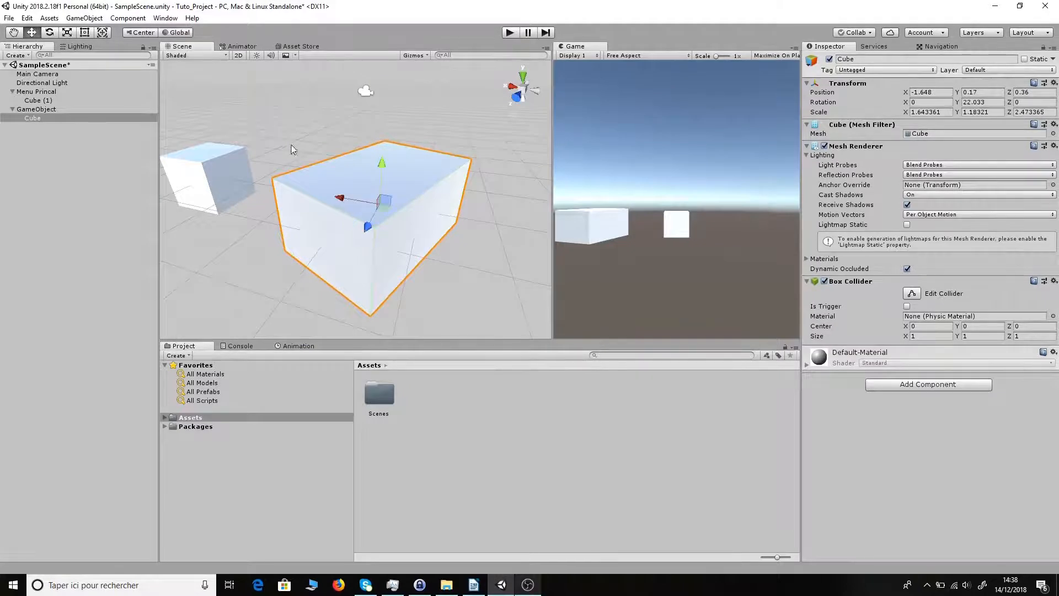
pyautogui.keyDown('alt'); pyautogui.moveTo(356, 245); pyautogui.dragTo(396, 215); pyautogui.keyUp('alt')
pyautogui.scroll(-5, 386, 230)
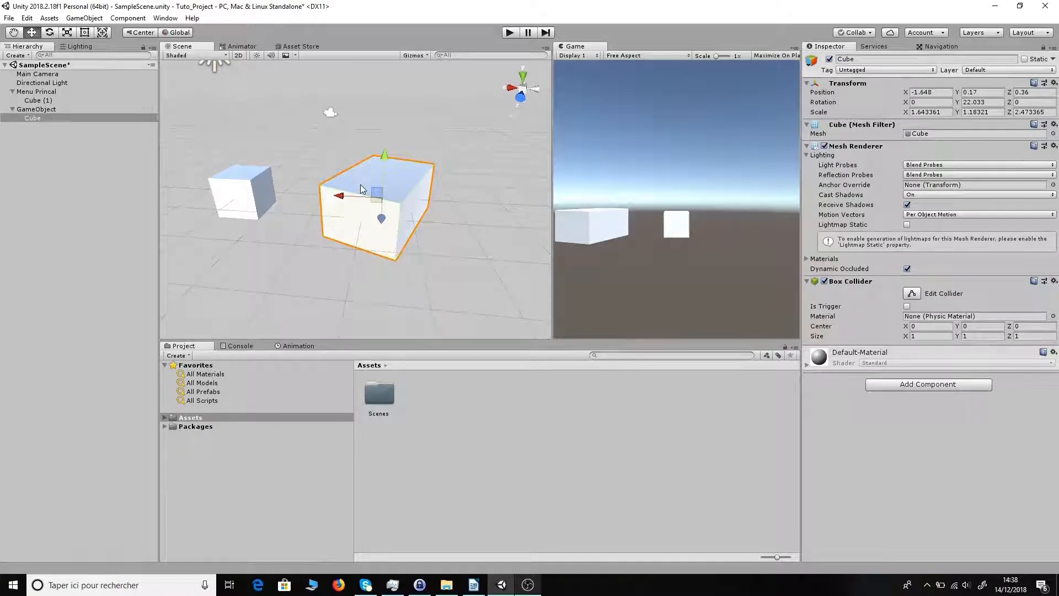
pyautogui.click(178, 32)
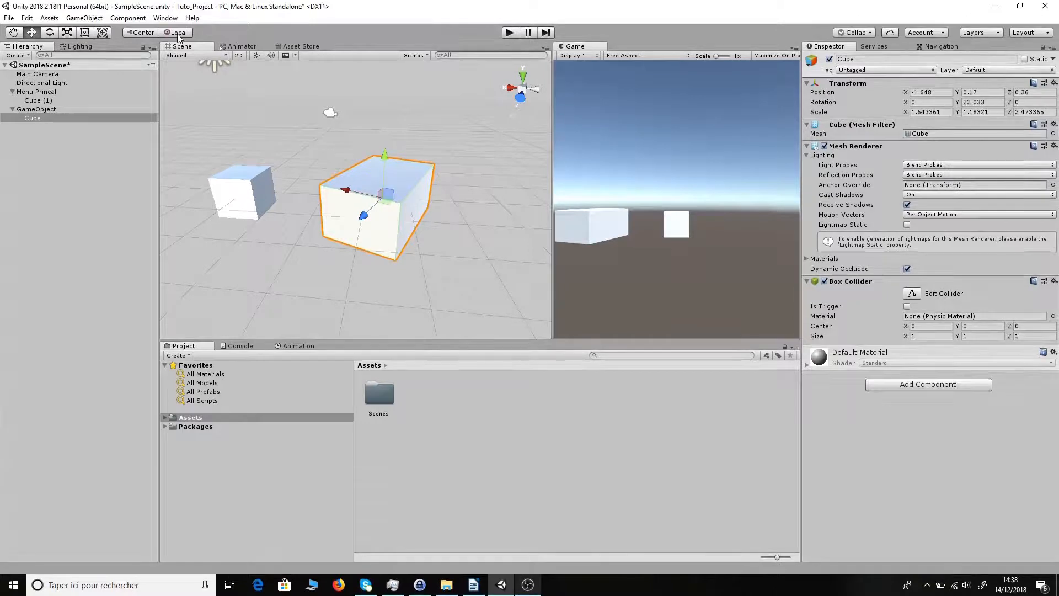
pyautogui.click(178, 33)
# Reselect the larger Cube and move it along the global axes to about X -1.85, Z -1.26.
pyautogui.click(238, 131)
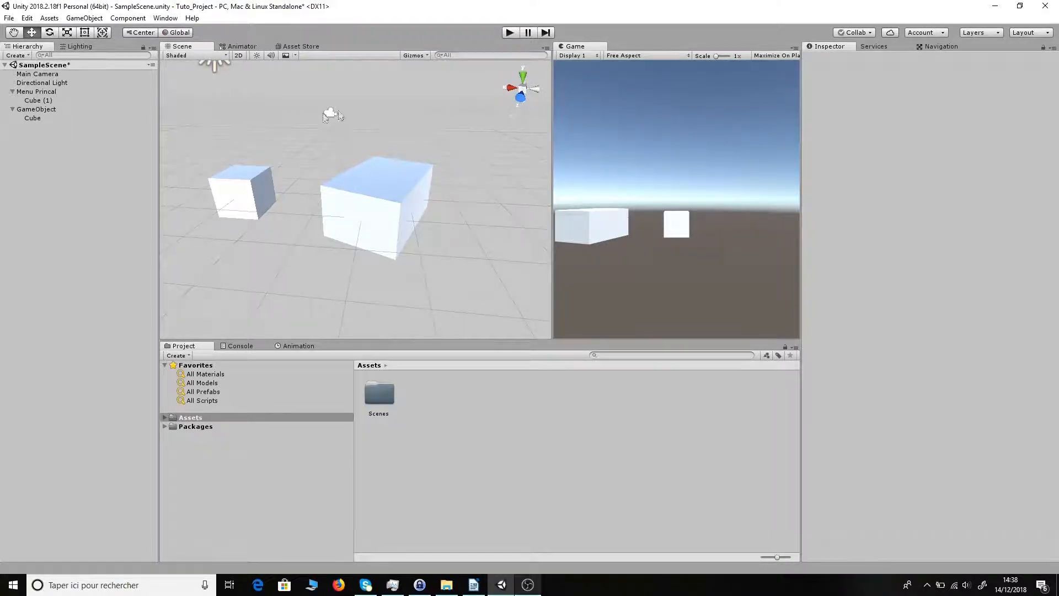
pyautogui.click(360, 196)
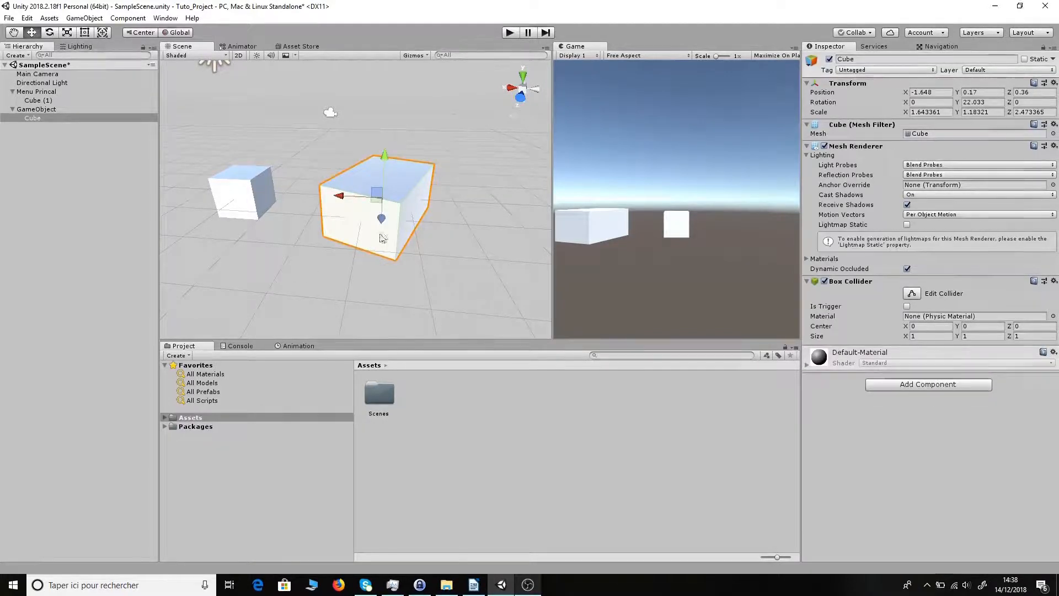
pyautogui.moveTo(382, 222); pyautogui.dragTo(365, 178)
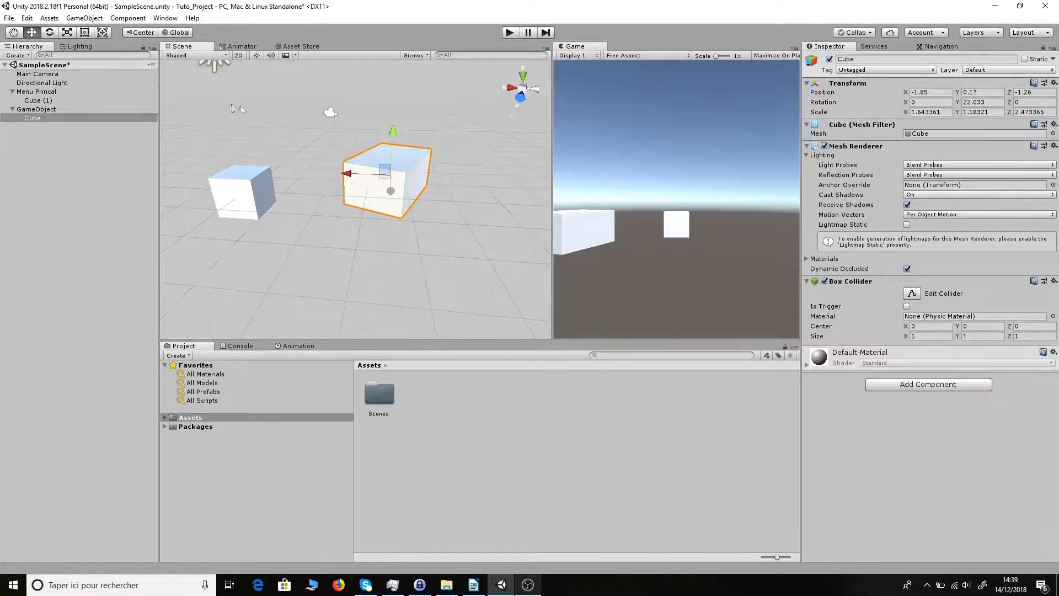
# Switch the gizmo to Local orientation and change the Cube's Y rotation to about 391.19.
pyautogui.click(180, 35)
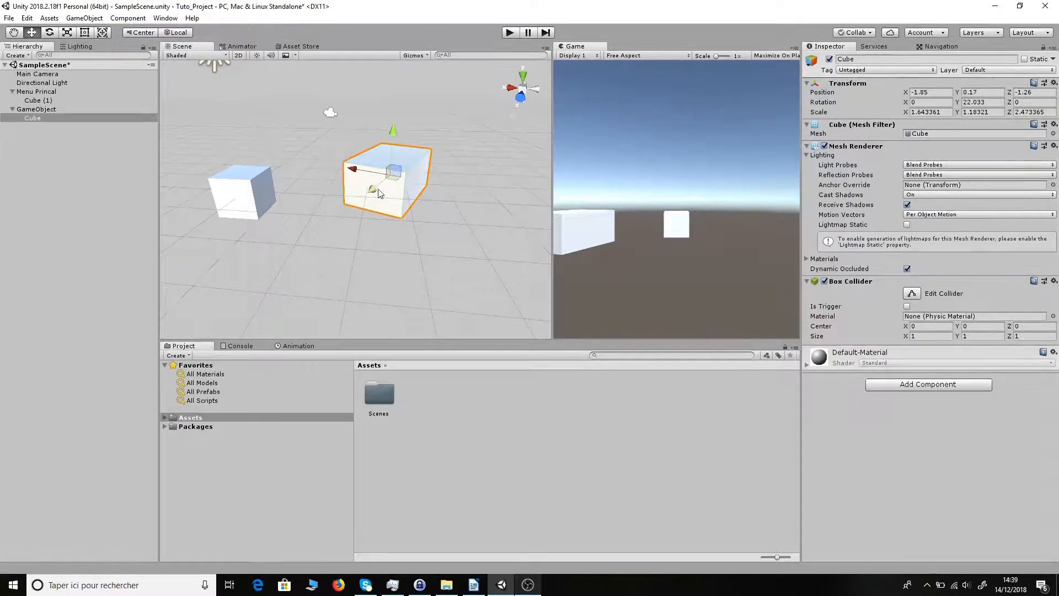
pyautogui.click(969, 103)
pyautogui.write('22.45')
pyautogui.moveTo(969, 108); pyautogui.dragTo(989, 107)
pyautogui.moveTo(20, 139); pyautogui.dragTo(342, 205)
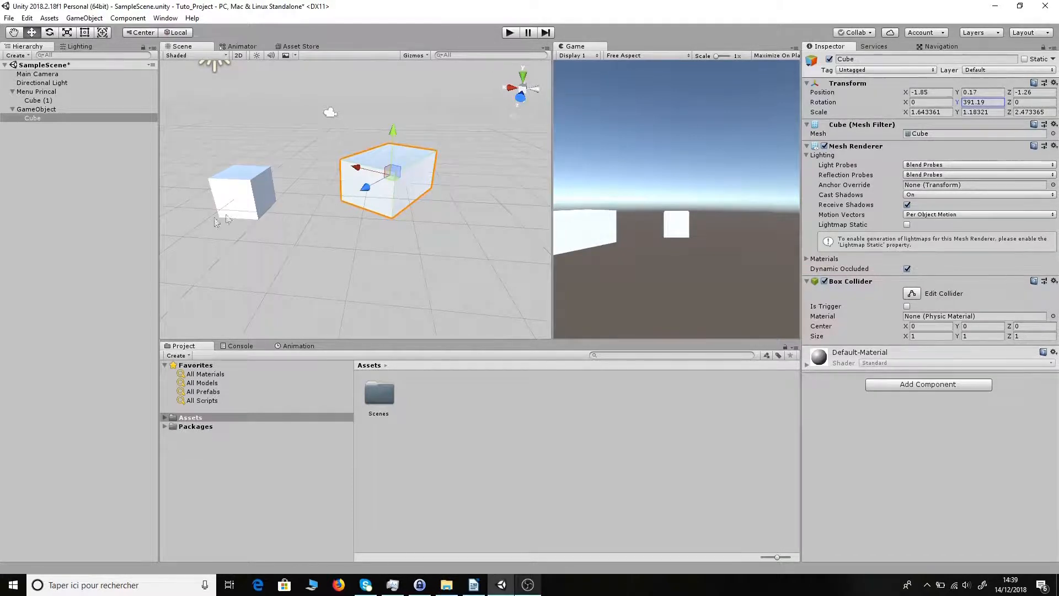
# Reset the Cube's Y rotation to 0 and deselect it.
pyautogui.click(998, 104)
pyautogui.write('0')
pyautogui.press('Return')
pyautogui.click(366, 264)
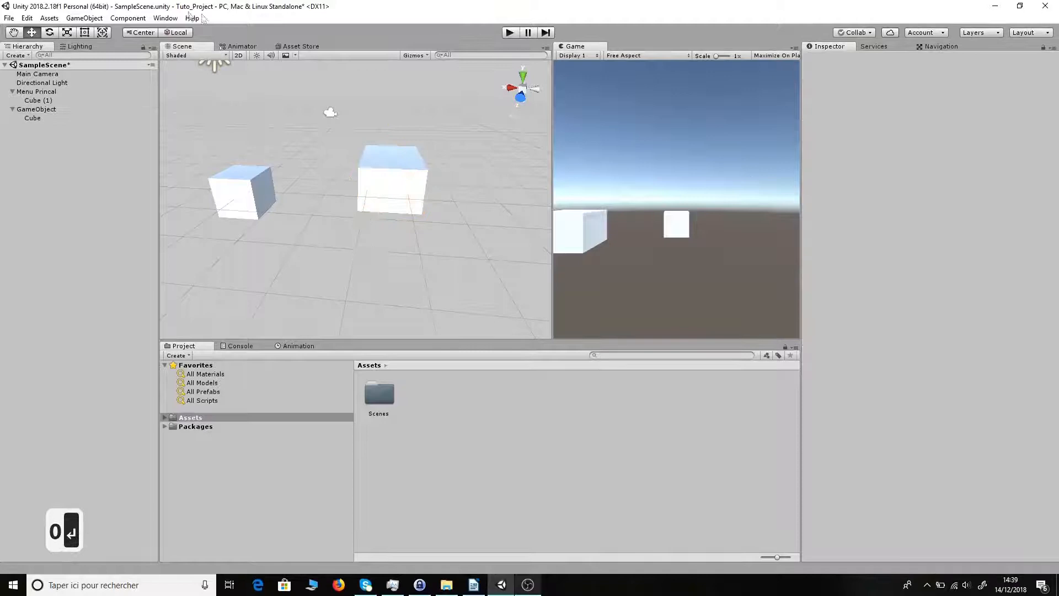
# Try scaling the Cube uniformly down to about X 1.37, Y 0.98, Z 2.06, and undo it.
pyautogui.click(68, 33)
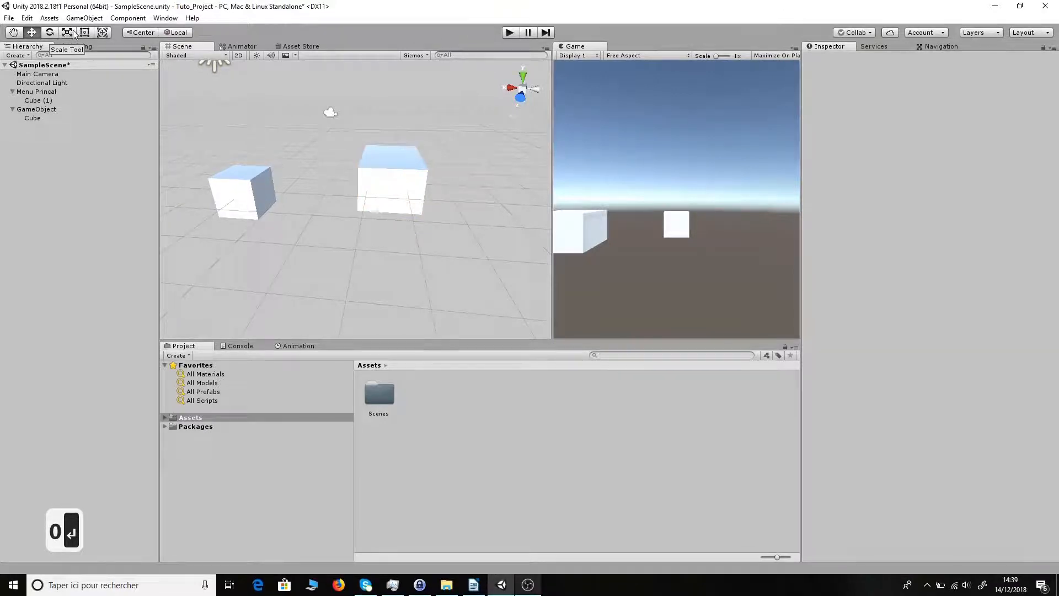
pyautogui.click(402, 183)
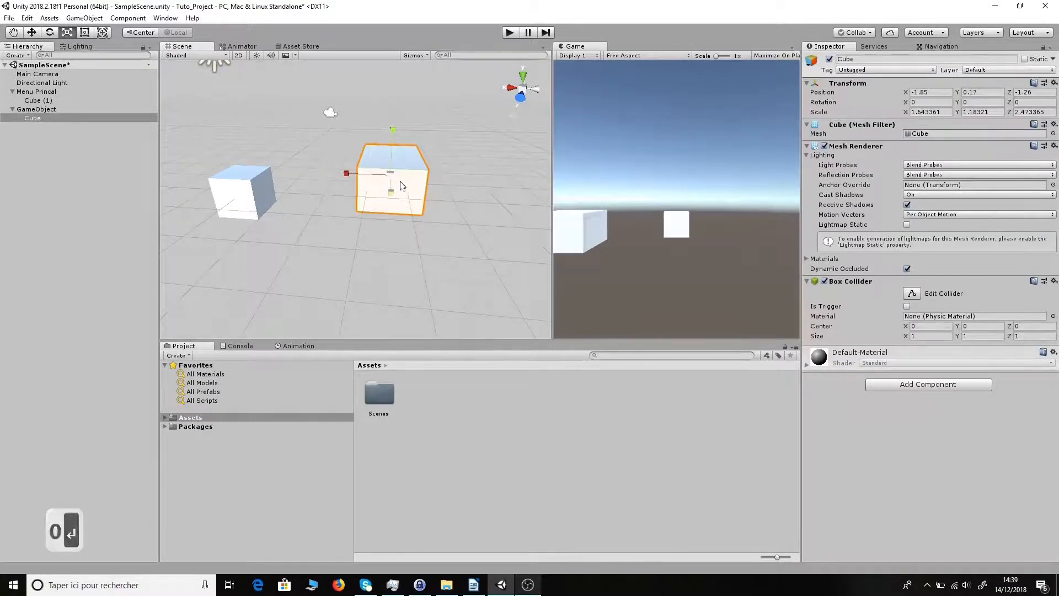
pyautogui.moveTo(390, 173)
pyautogui.mouseDown()
pyautogui.moveTo(366, 182)
pyautogui.moveTo(383, 181)
pyautogui.mouseUp()
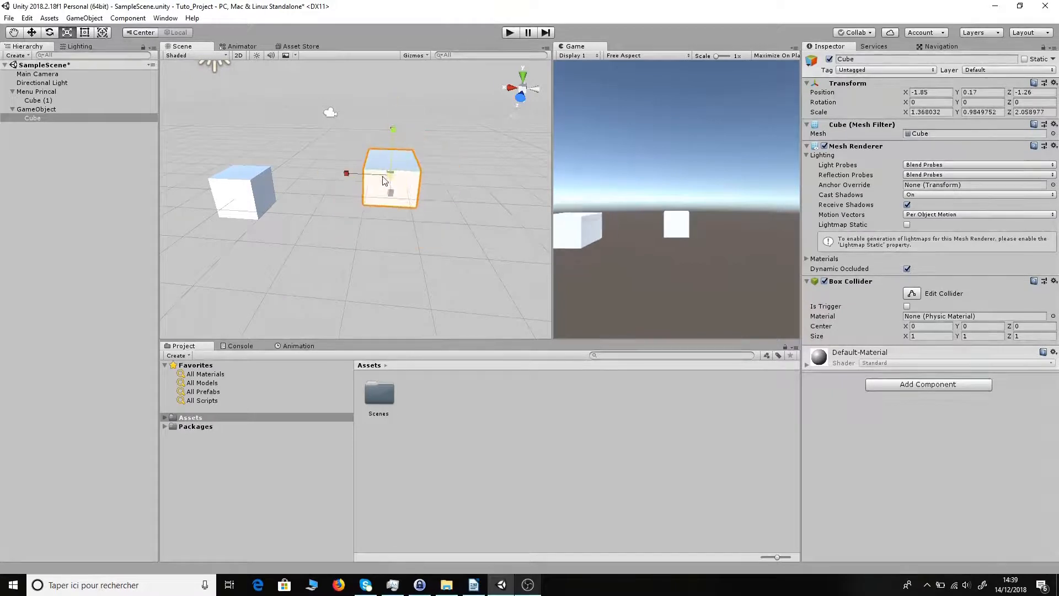
pyautogui.hotkey('ctrl', 'z')
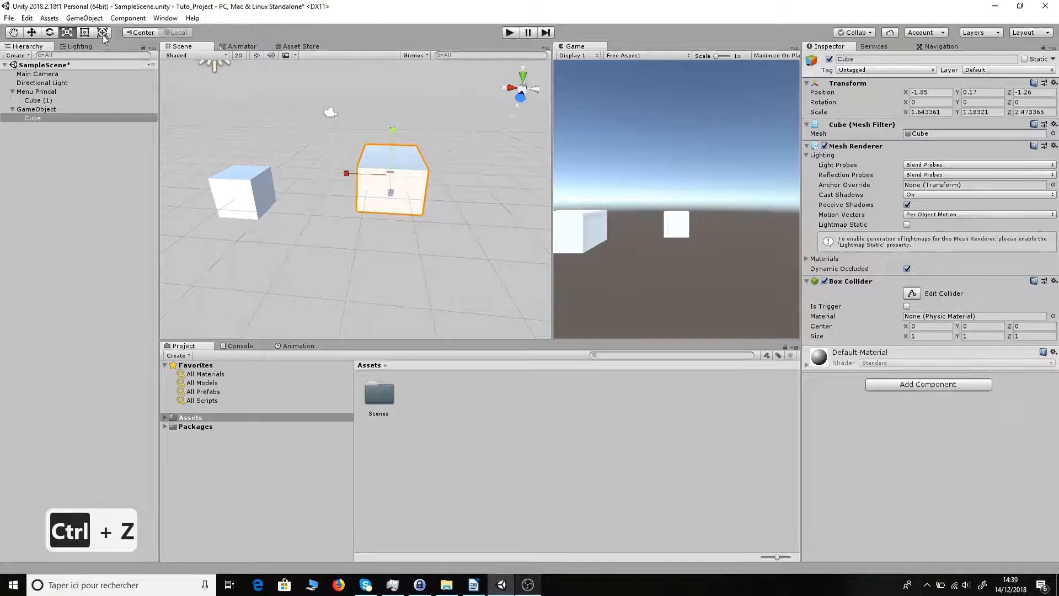
# Show the Rect tool's handles on the Cube and examine them from a raised, angled view.
pyautogui.click(84, 33)
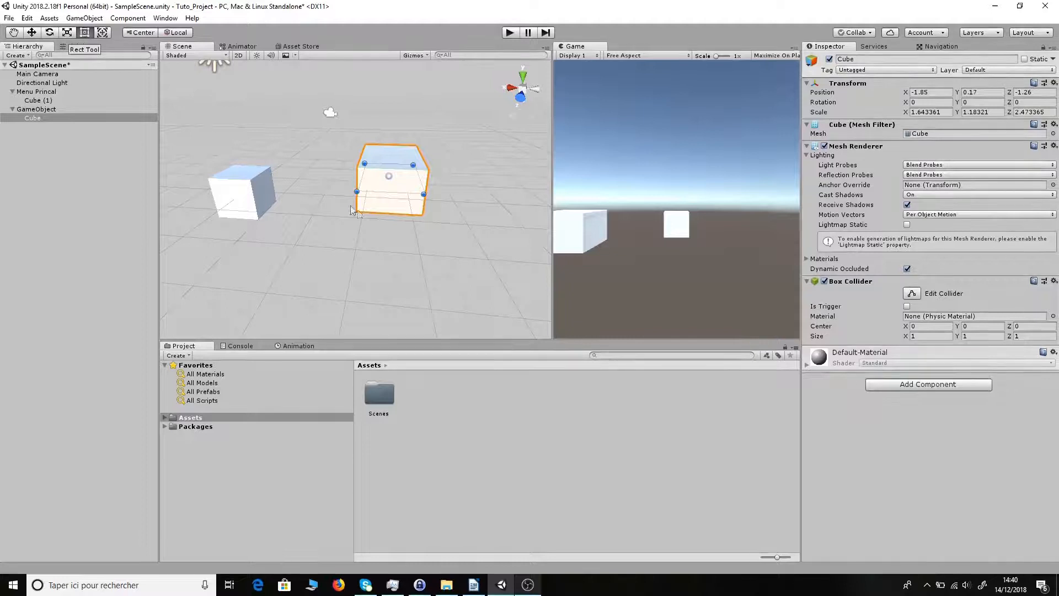
pyautogui.scroll(3, 427, 220)
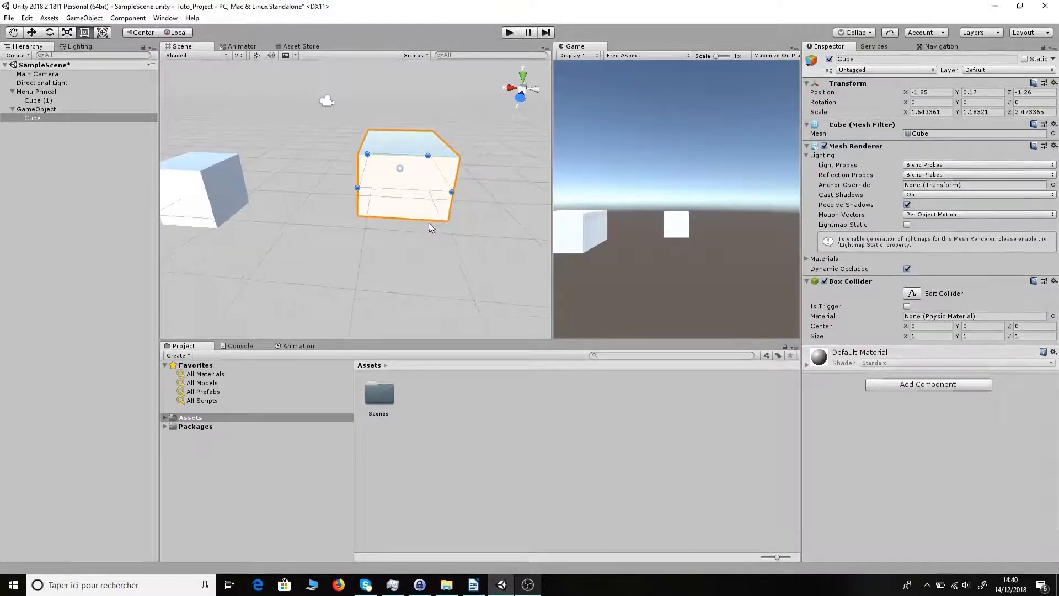
pyautogui.keyDown('alt'); pyautogui.moveTo(466, 229); pyautogui.dragTo(302, 290); pyautogui.keyUp('alt')
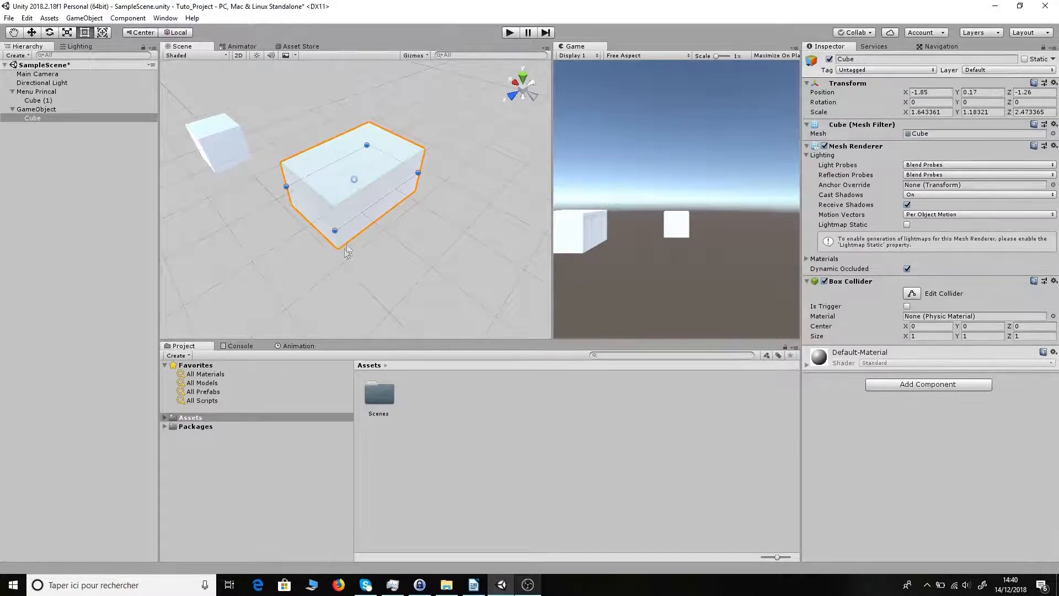
# Stretch the Cube with the Scale tool along its Z axis to a scale of about 8.87.
pyautogui.scroll(-4, 328, 214)
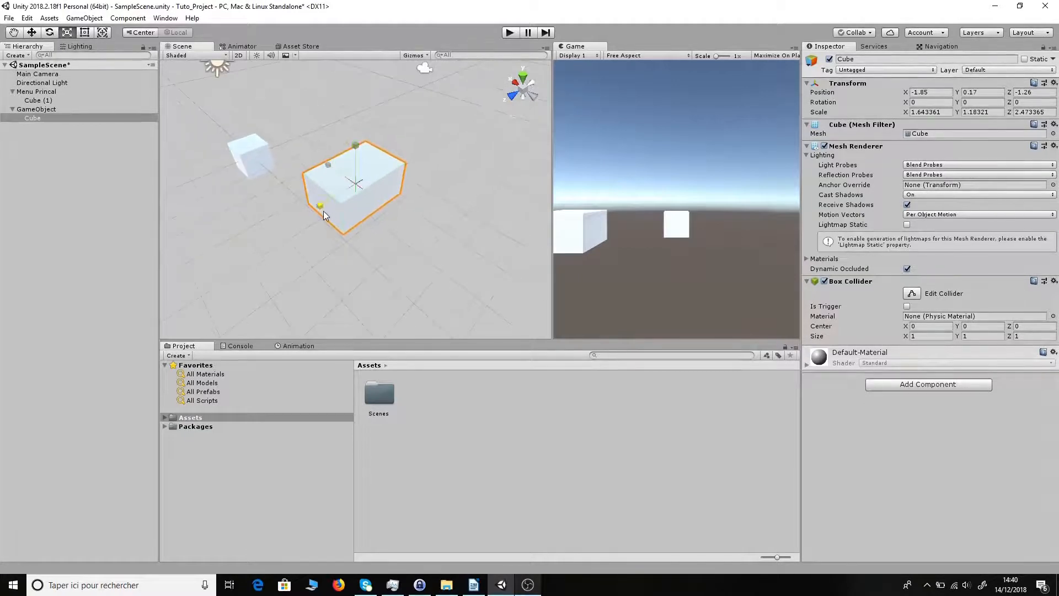
pyautogui.moveTo(323, 211); pyautogui.dragTo(320, 211)
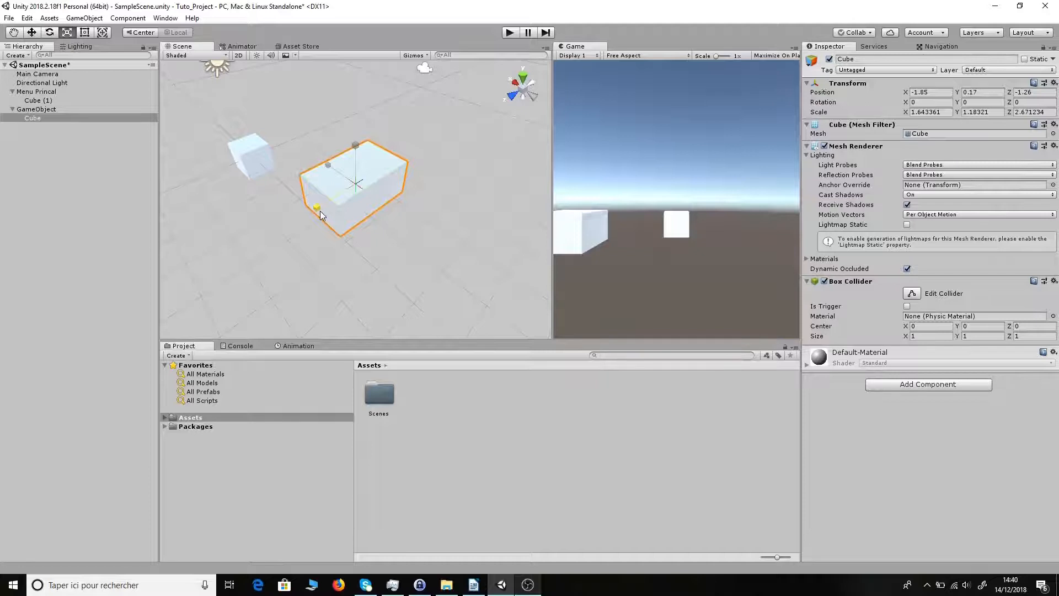
pyautogui.moveTo(320, 211); pyautogui.dragTo(247, 259)
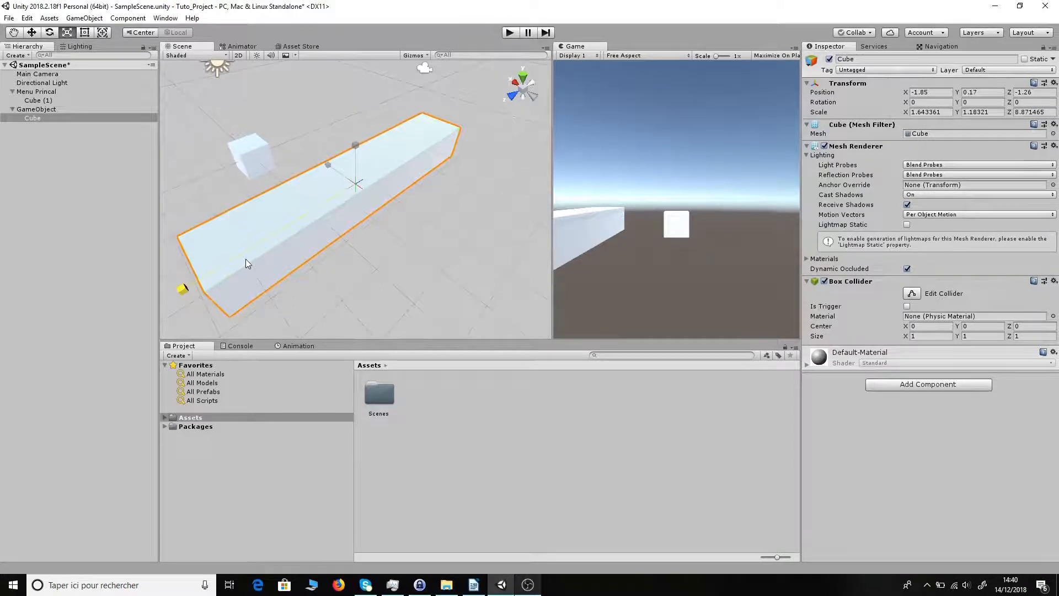
# Shrink the Cube with the Scale tool along its Z axis to a scale of about 3.35.
pyautogui.moveTo(246, 259); pyautogui.dragTo(339, 242)
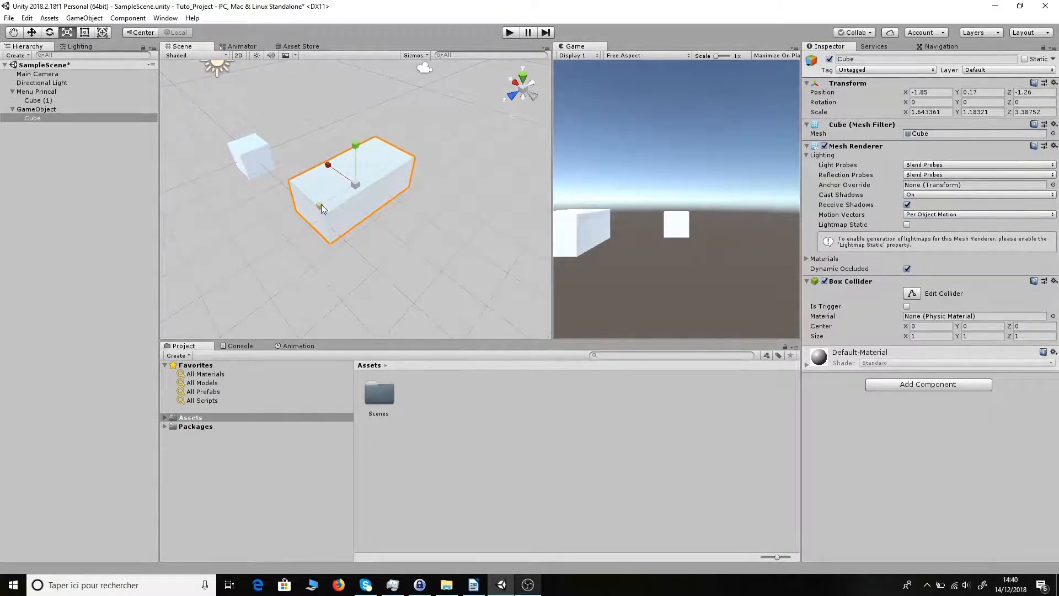
pyautogui.moveTo(321, 205)
pyautogui.mouseDown()
pyautogui.moveTo(265, 227)
pyautogui.moveTo(329, 210)
pyautogui.mouseUp()
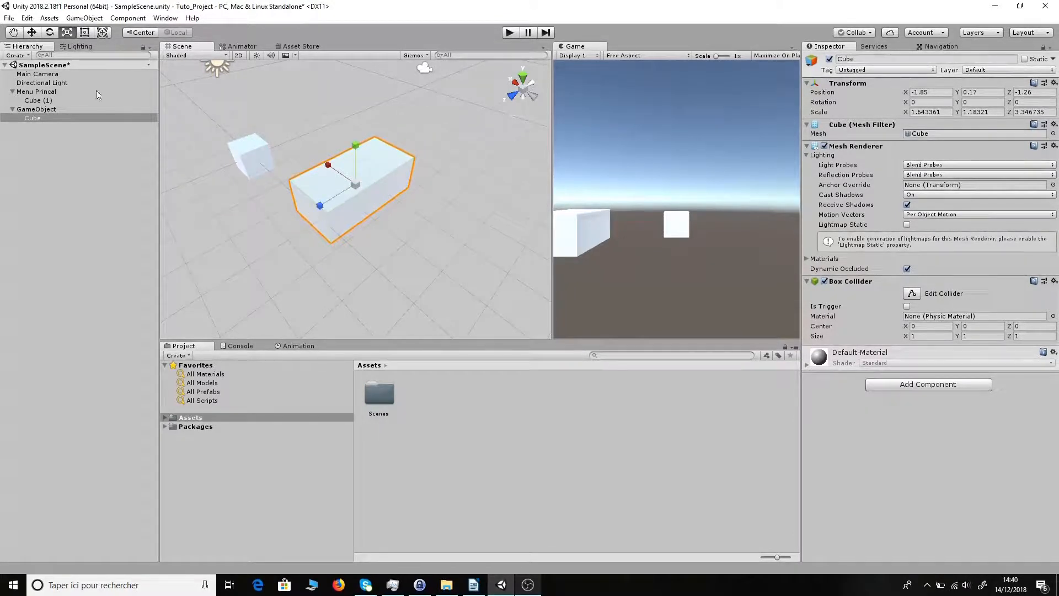
# Stretch the Cube from one side with the Rect tool to a Z scale of about 9.61, and shrink it to about 0.92.
pyautogui.click(86, 34)
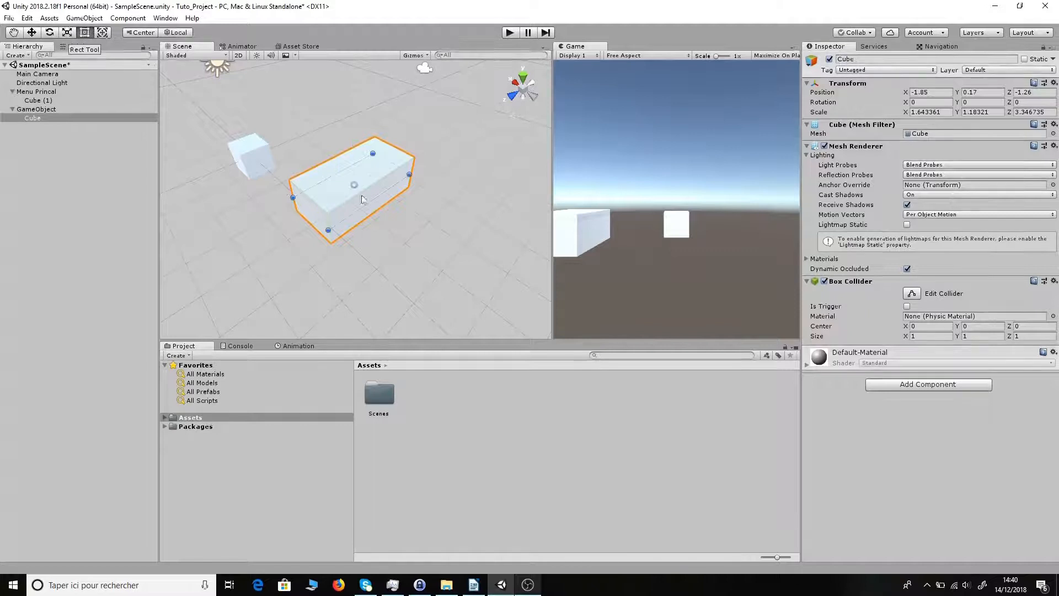
pyautogui.scroll(1, 422, 202)
pyautogui.keyDown('alt'); pyautogui.moveTo(447, 221); pyautogui.dragTo(328, 199); pyautogui.keyUp('alt')
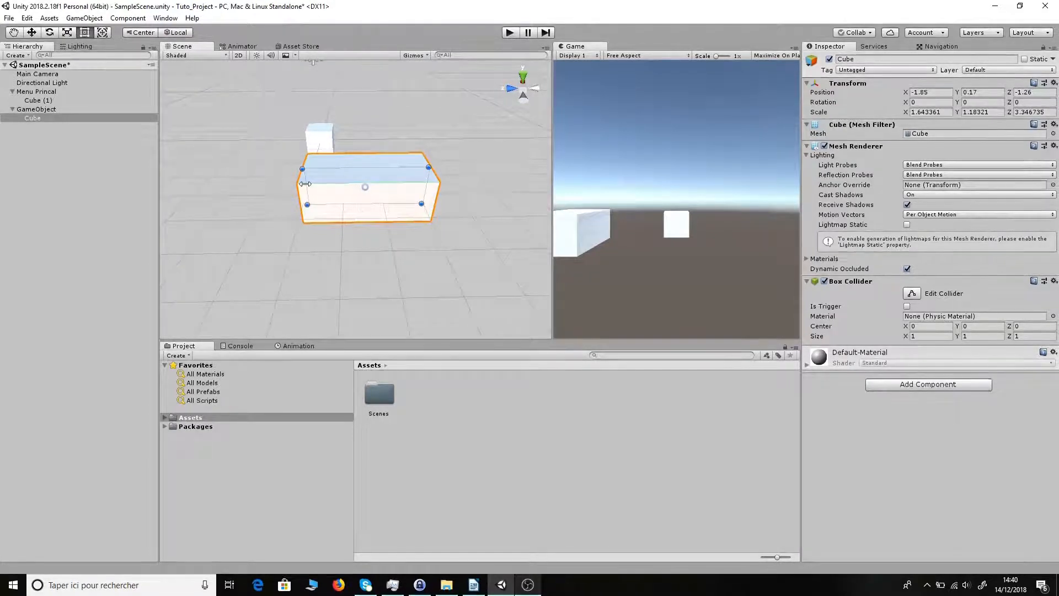
pyautogui.moveTo(305, 184); pyautogui.dragTo(45, 182)
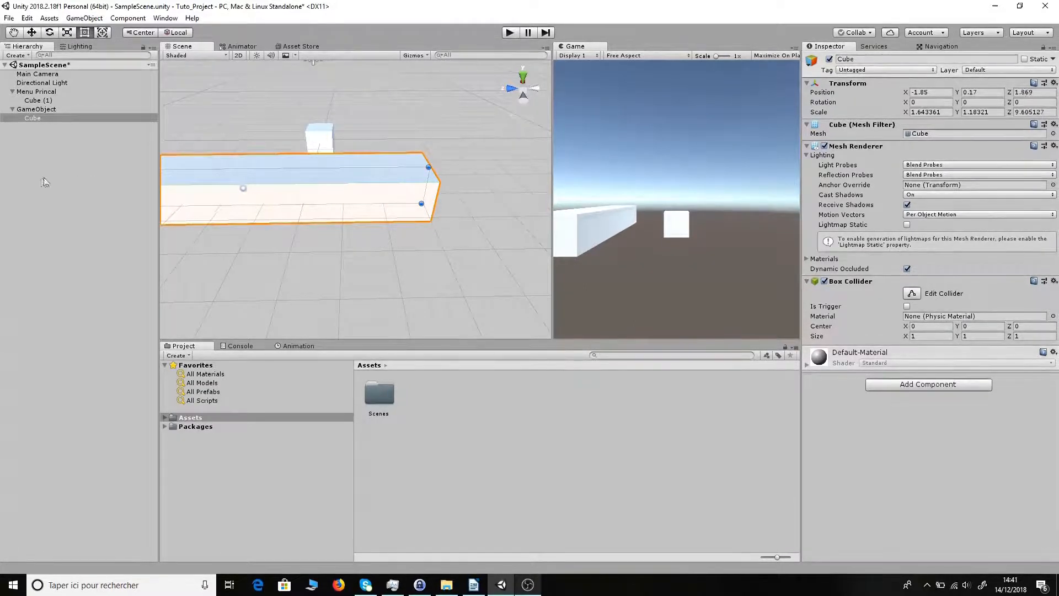
pyautogui.moveTo(1030, 181); pyautogui.dragTo(998, 182)
pyautogui.moveTo(28, 182); pyautogui.dragTo(393, 181)
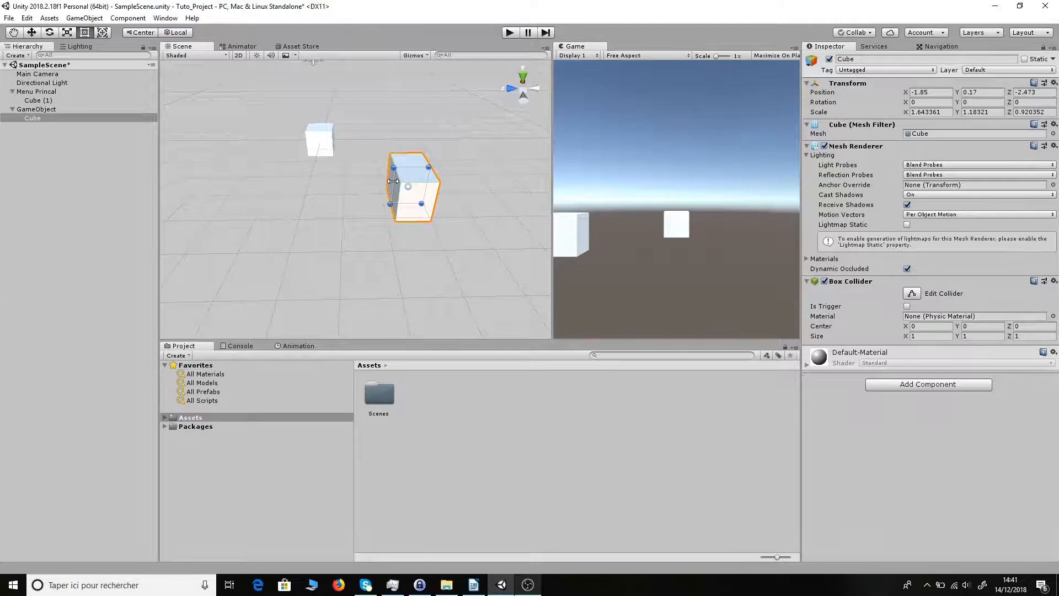
# Resize the Cube with the Rect tool to a scale of about X 1.77, Y 1.31 and Z 3.63.
pyautogui.moveTo(392, 181); pyautogui.dragTo(284, 176)
pyautogui.moveTo(426, 184); pyautogui.dragTo(363, 162)
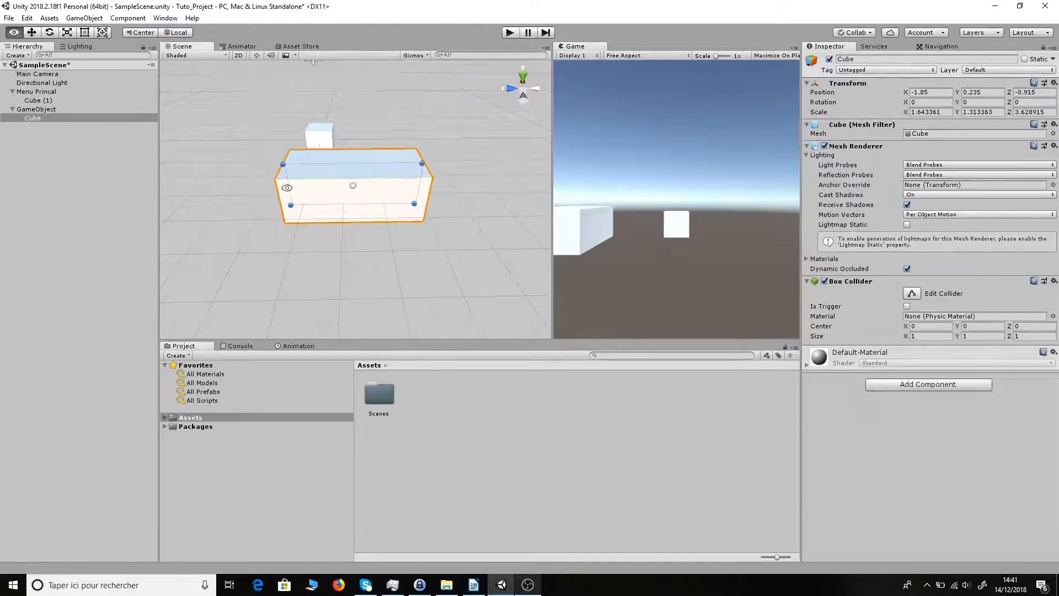
pyautogui.keyDown('alt'); pyautogui.moveTo(287, 188); pyautogui.dragTo(576, 155); pyautogui.keyUp('alt')
pyautogui.moveTo(375, 194); pyautogui.dragTo(225, 221)
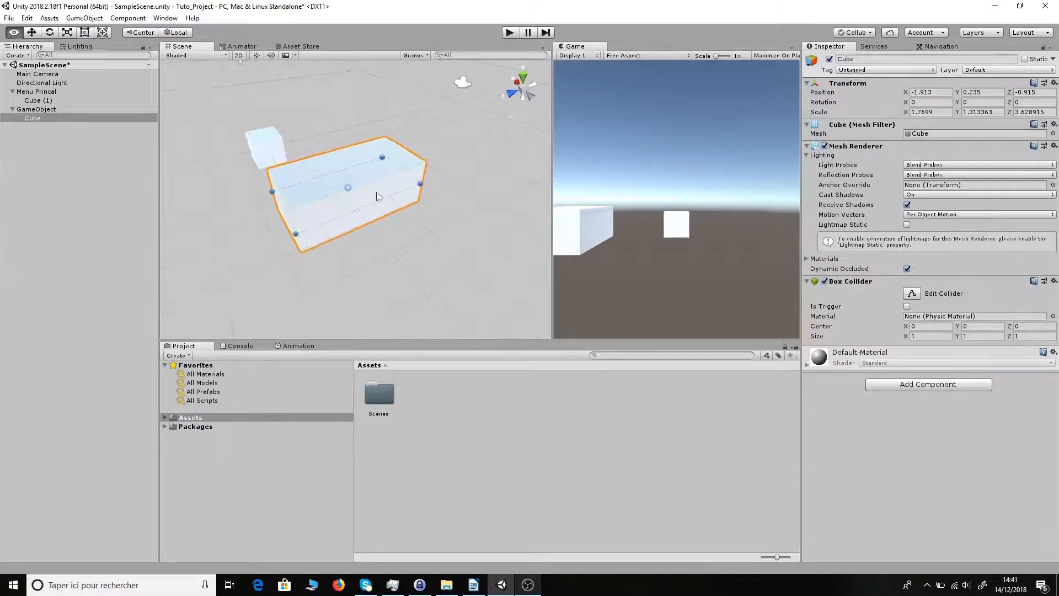
pyautogui.keyDown('alt'); pyautogui.moveTo(311, 168); pyautogui.dragTo(340, 181); pyautogui.keyUp('alt')
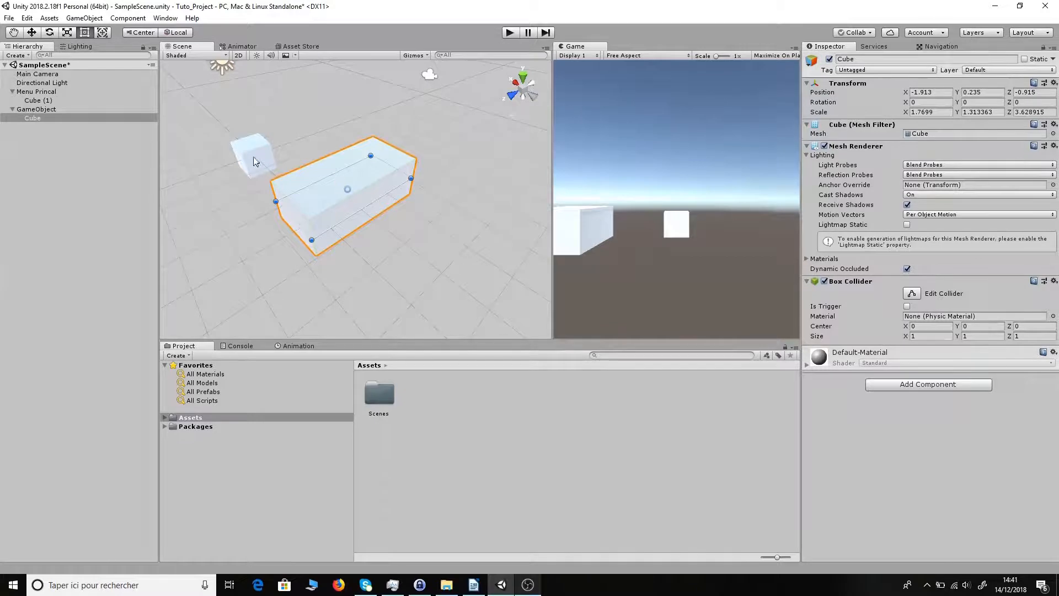
# Use the combined Transform tool to scale the Cube's Y to about 1.62, rotate X to about -7.99 and move it to about (-2.63, 0.97, -1.02).
pyautogui.click(102, 33)
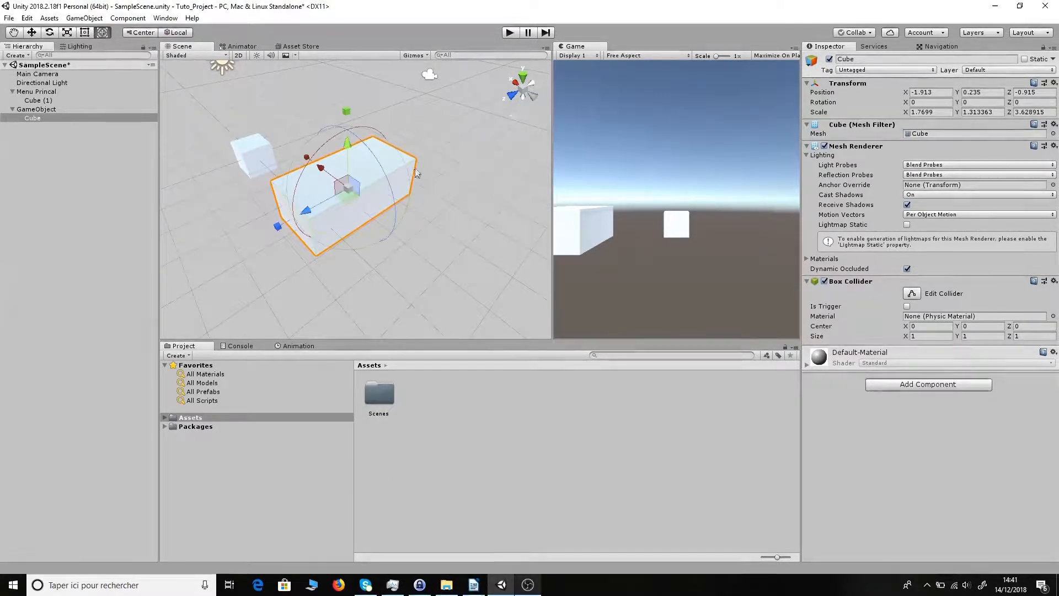
pyautogui.scroll(-2, 445, 127)
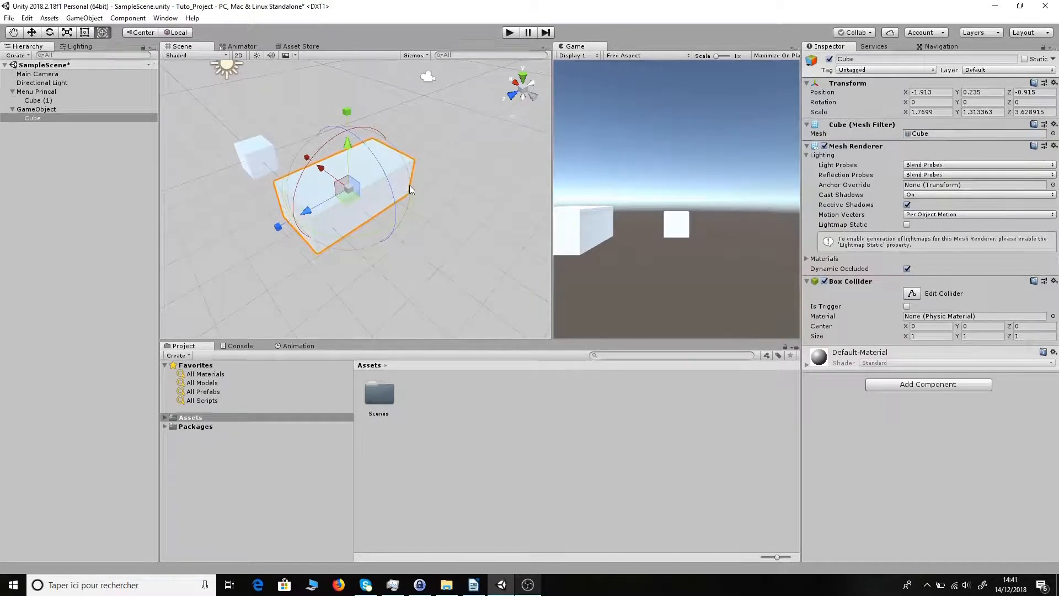
pyautogui.keyDown('alt'); pyautogui.moveTo(409, 184); pyautogui.dragTo(465, 251); pyautogui.keyUp('alt')
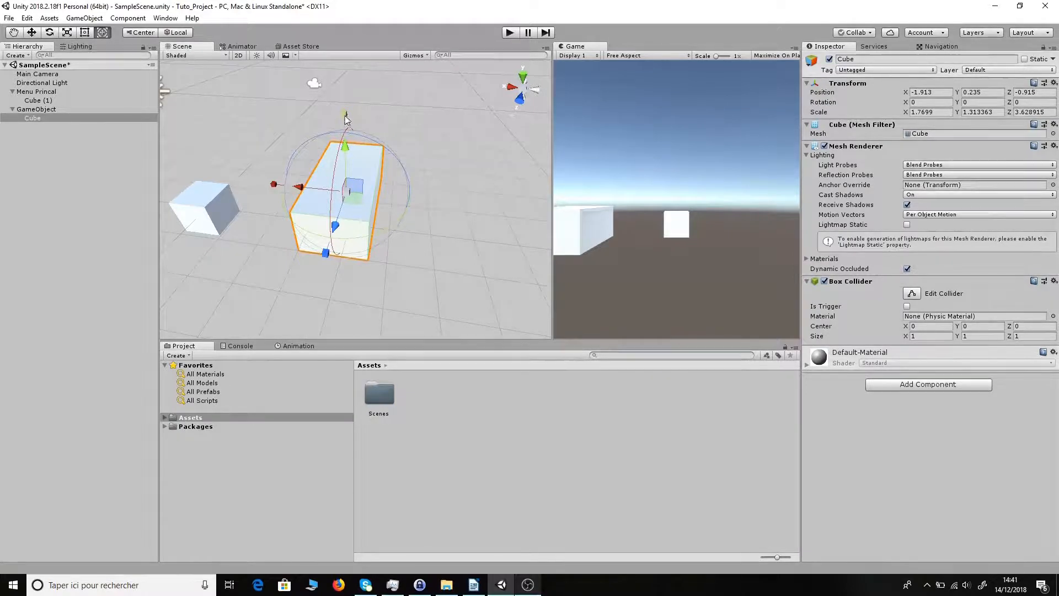
pyautogui.moveTo(346, 116)
pyautogui.mouseDown()
pyautogui.moveTo(346, 91)
pyautogui.moveTo(347, 138)
pyautogui.moveTo(352, 107)
pyautogui.mouseUp()
pyautogui.moveTo(304, 190); pyautogui.dragTo(381, 131)
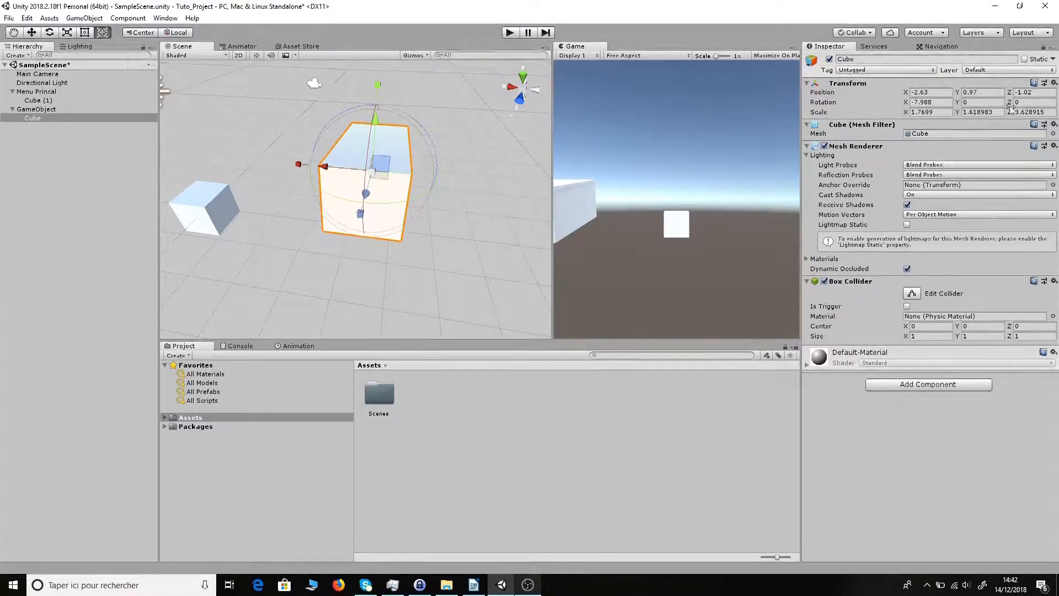
# Reset the Cube's Transform component and move the Cube along the X axis to about -2.85.
pyautogui.click(1055, 82)
pyautogui.click(1021, 95)
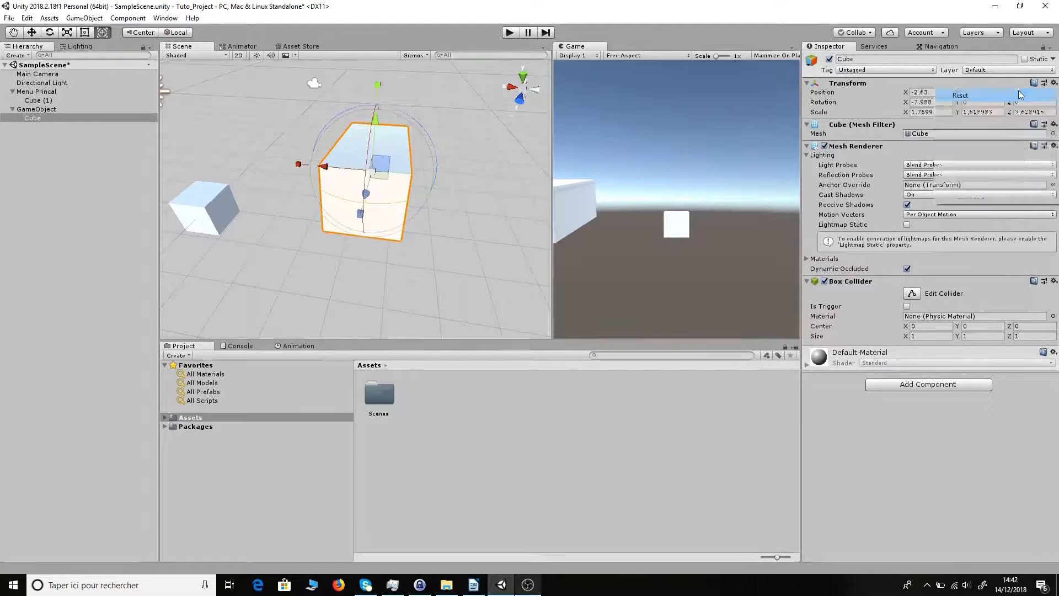
pyautogui.scroll(-2, 358, 225)
pyautogui.moveTo(240, 207); pyautogui.dragTo(389, 203)
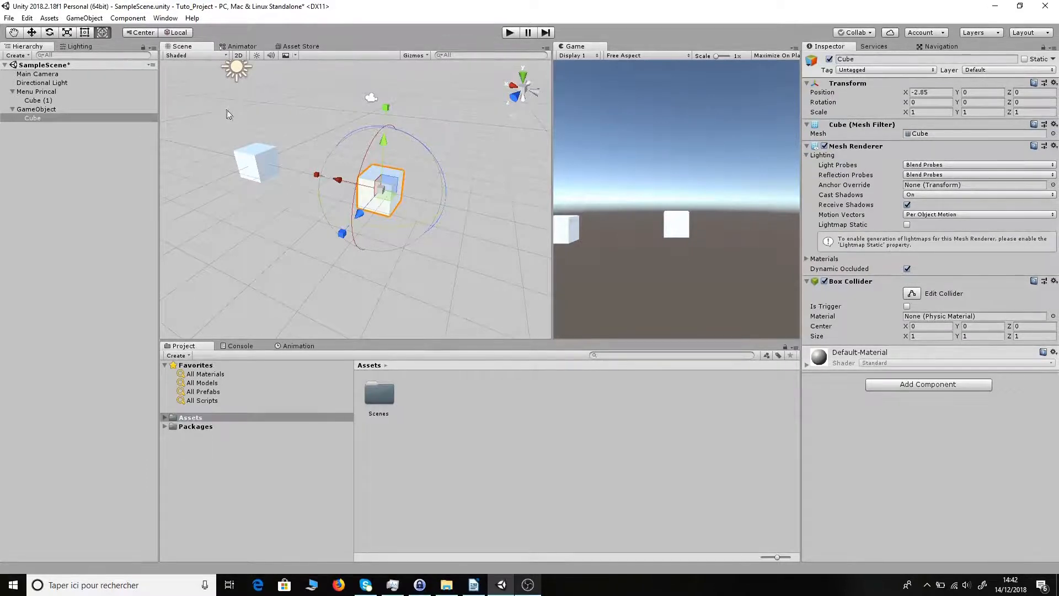
# Compare the Cube's Move, Transform, Scale and Rotate gizmos by switching between the tools, ending on the Move tool.
pyautogui.click(34, 32)
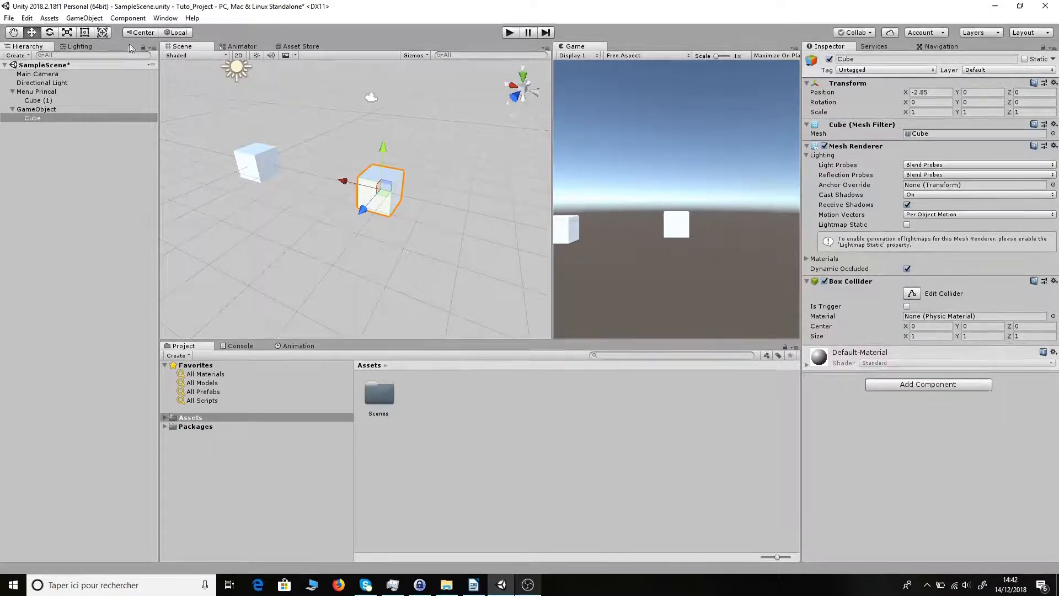
pyautogui.press('y')
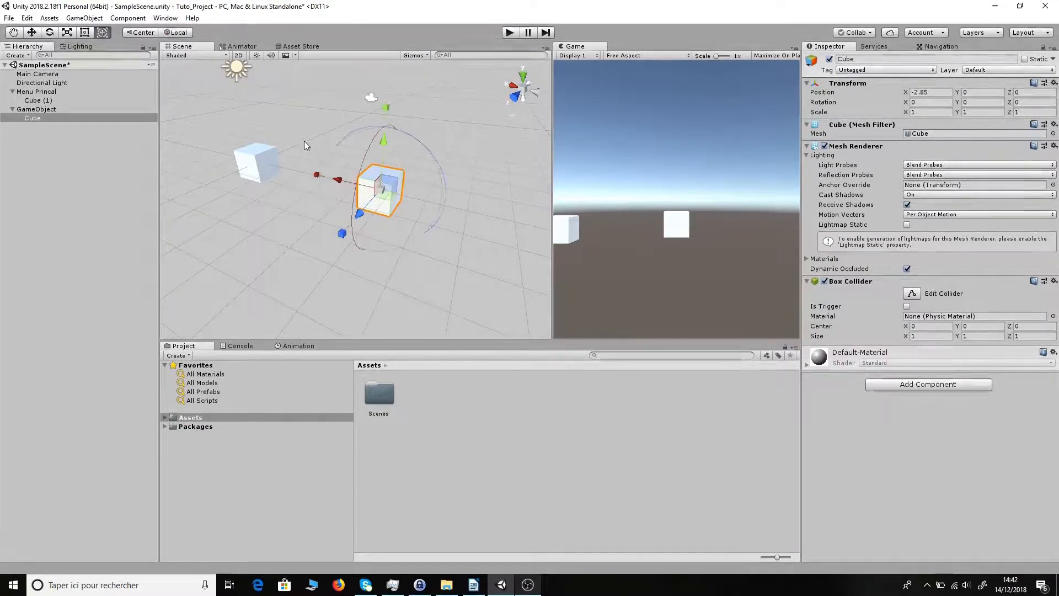
pyautogui.press('w')
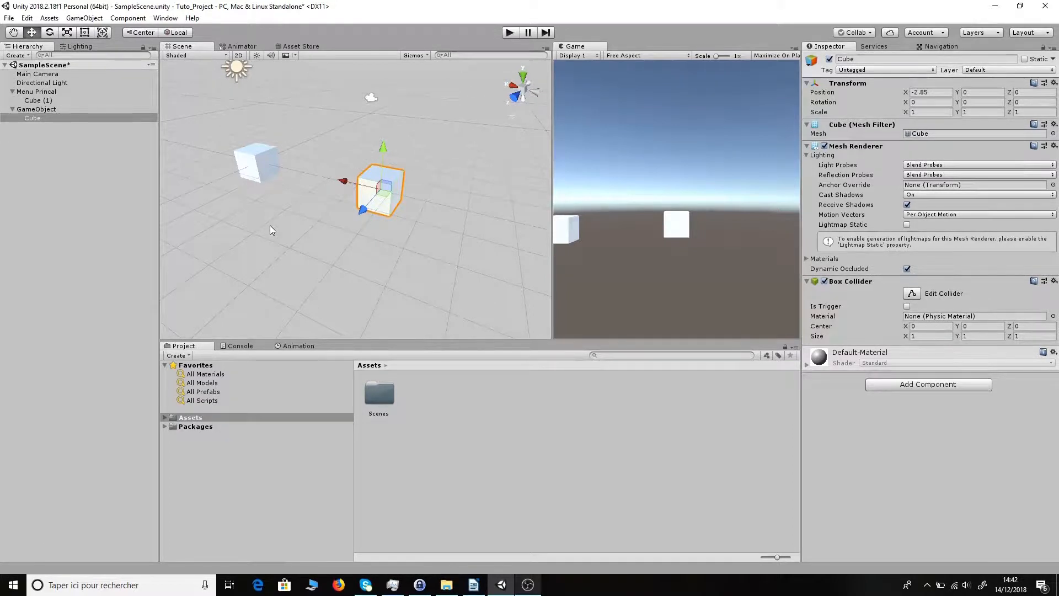
pyautogui.press('r')
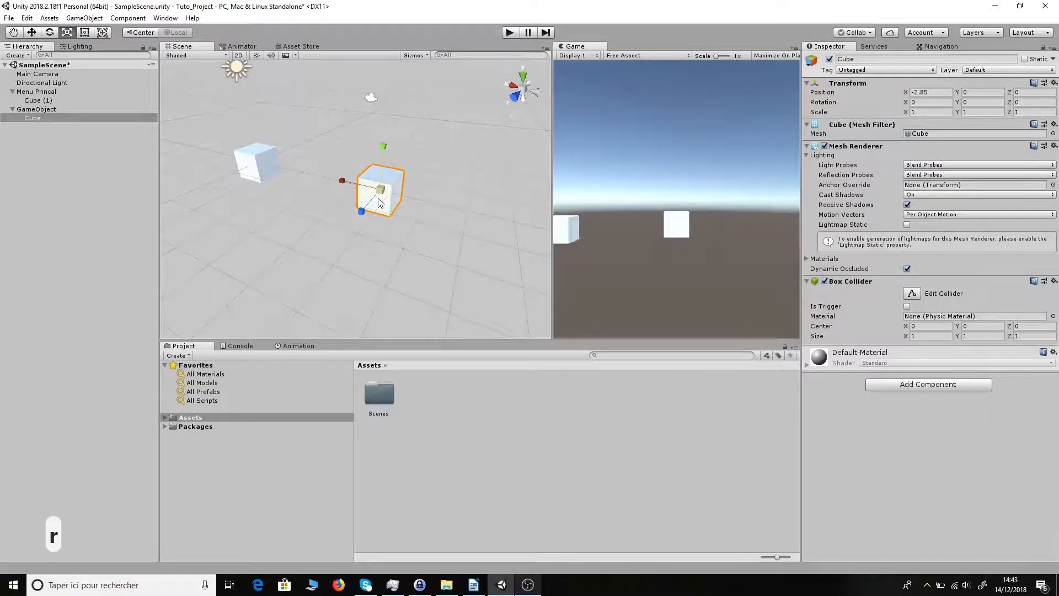
pyautogui.press('e')
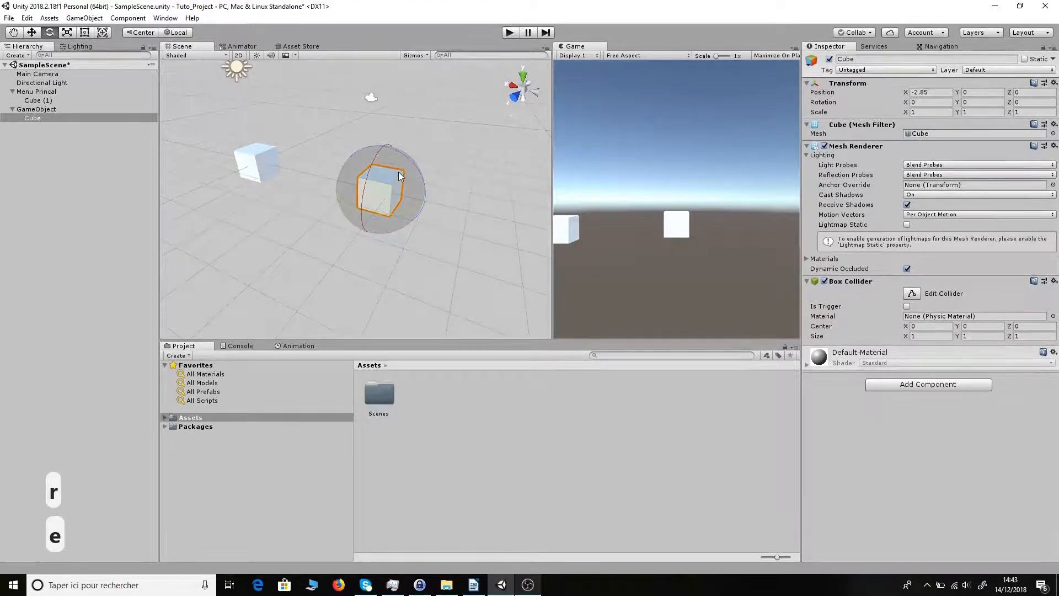
pyautogui.press('w')
pyautogui.press('r')
pyautogui.press('e')
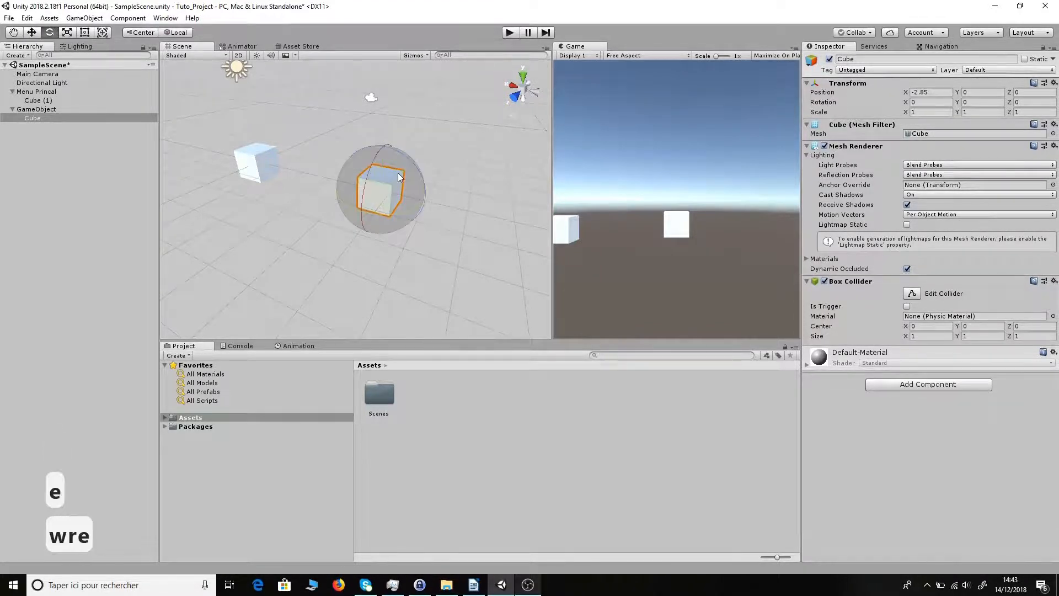
pyautogui.press('w')
pyautogui.press('r')
pyautogui.press('w')
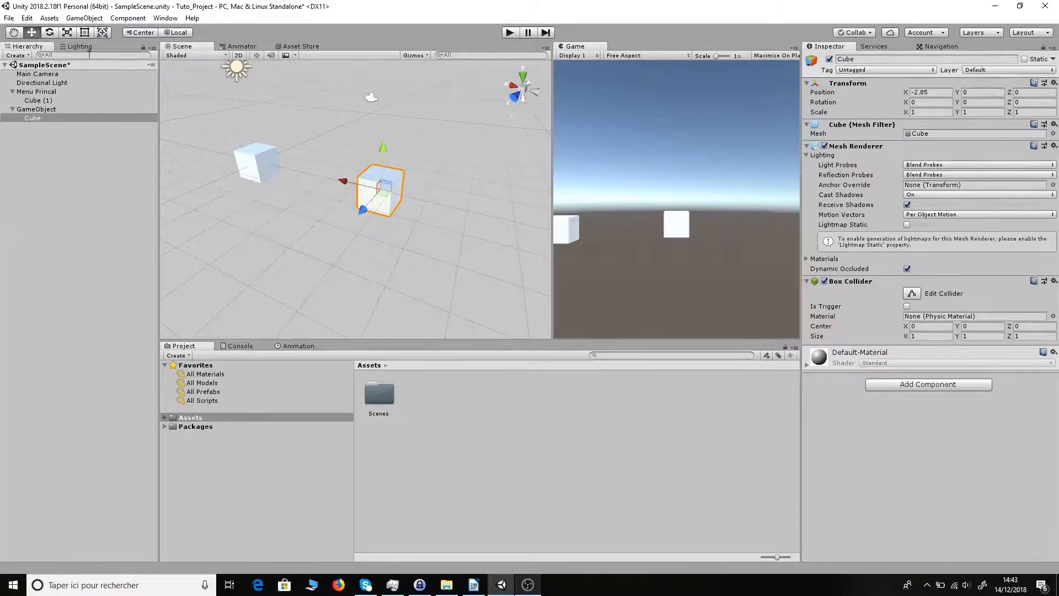
# Show the Rect tool's handles on the Cube, cycle through the Rotate and Scale tools, and return to the Move tool.
pyautogui.press('t')
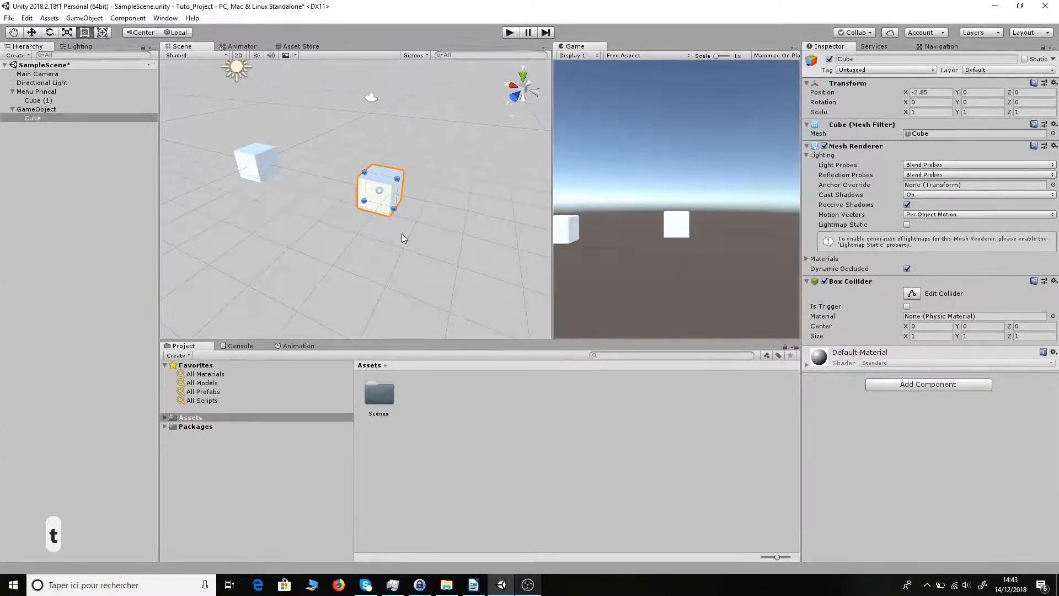
pyautogui.press('e')
pyautogui.press('r')
pyautogui.press('e')
pyautogui.press('w')
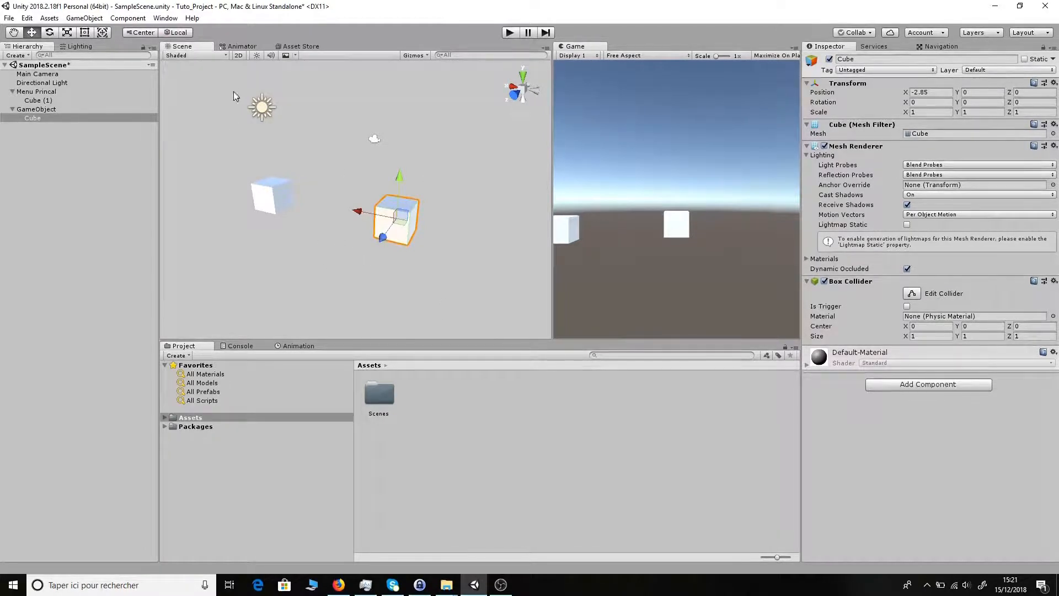
# Preview the Scene view in Wireframe shading, return it to Shaded, and deselect the Cube.
pyautogui.click(210, 56)
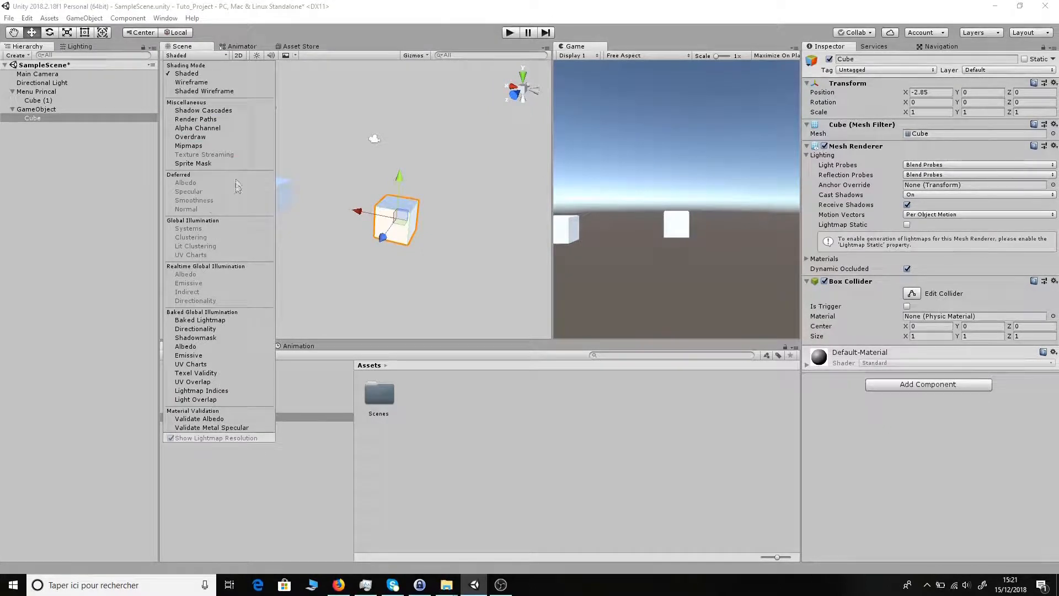
pyautogui.click(205, 83)
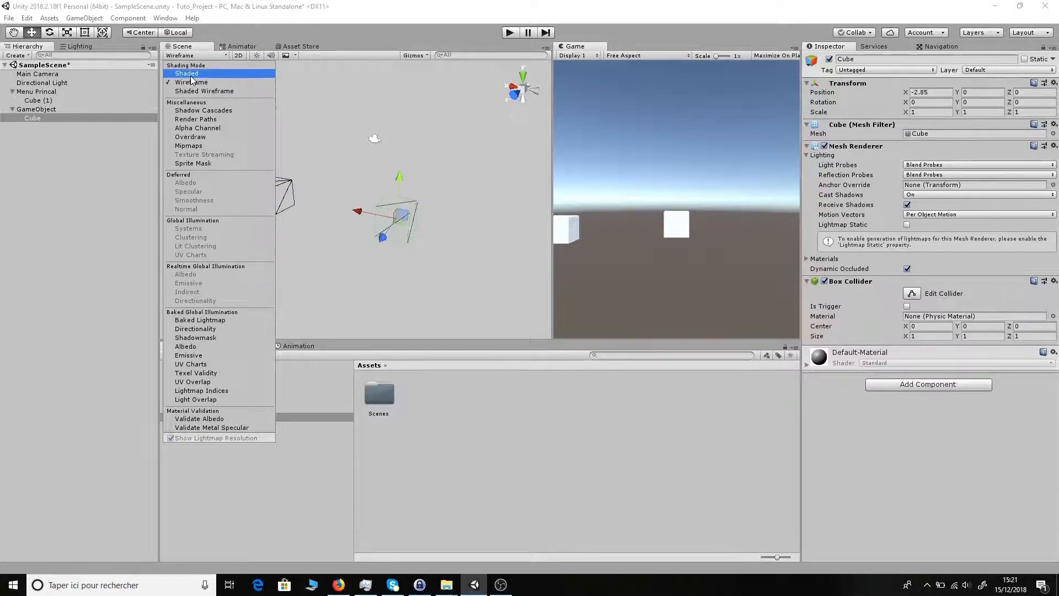
pyautogui.click(188, 73)
pyautogui.click(309, 192)
pyautogui.click(344, 154)
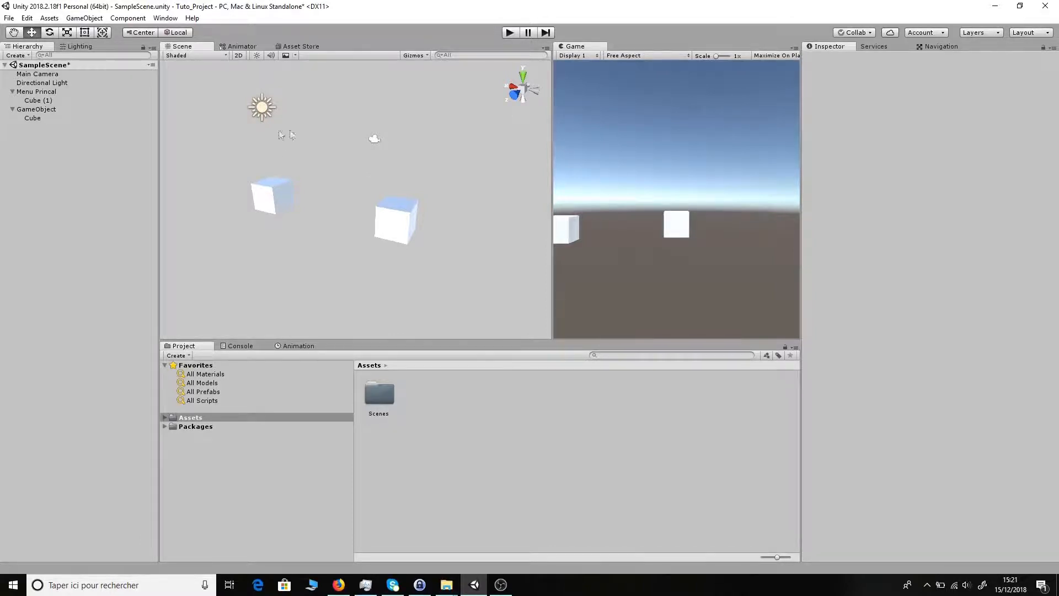
# Select the Cube, show the skybox in the Scene view to examine it, and hide the skybox again.
pyautogui.click(55, 118)
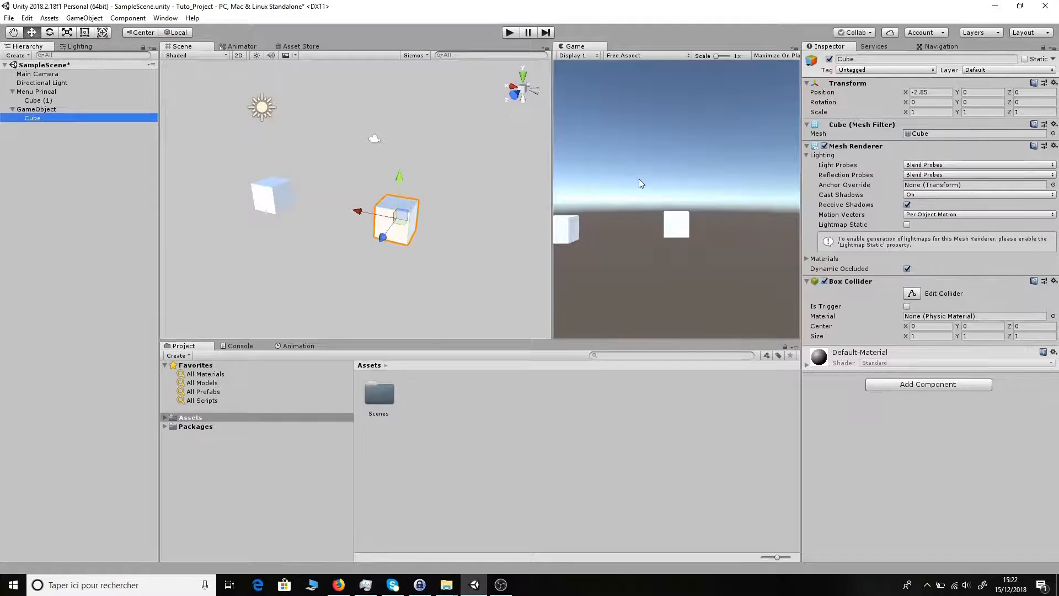
pyautogui.click(286, 55)
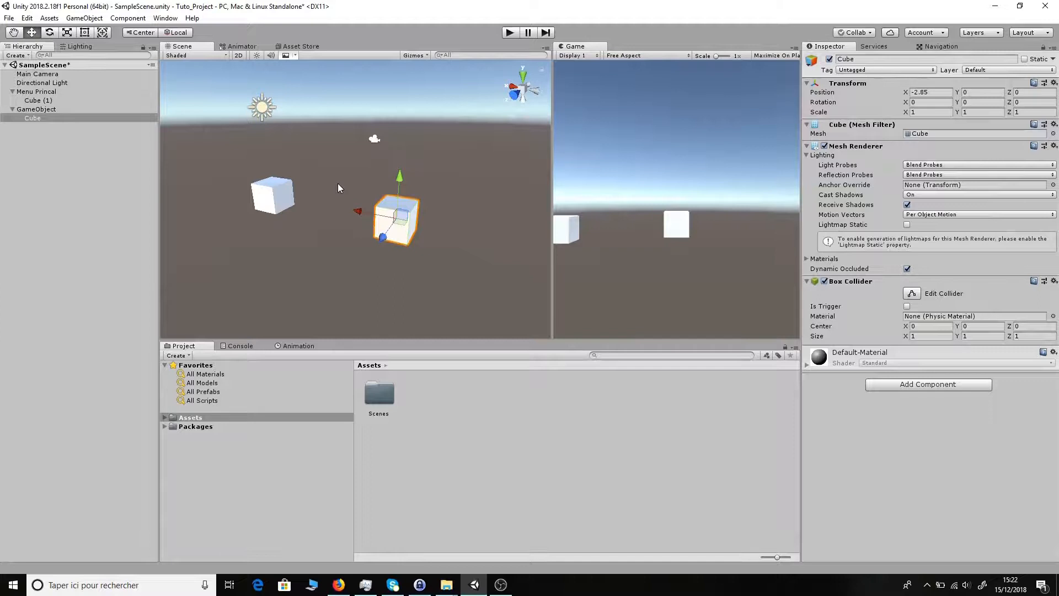
pyautogui.keyDown('alt'); pyautogui.moveTo(338, 188); pyautogui.dragTo(349, 276); pyautogui.keyUp('alt')
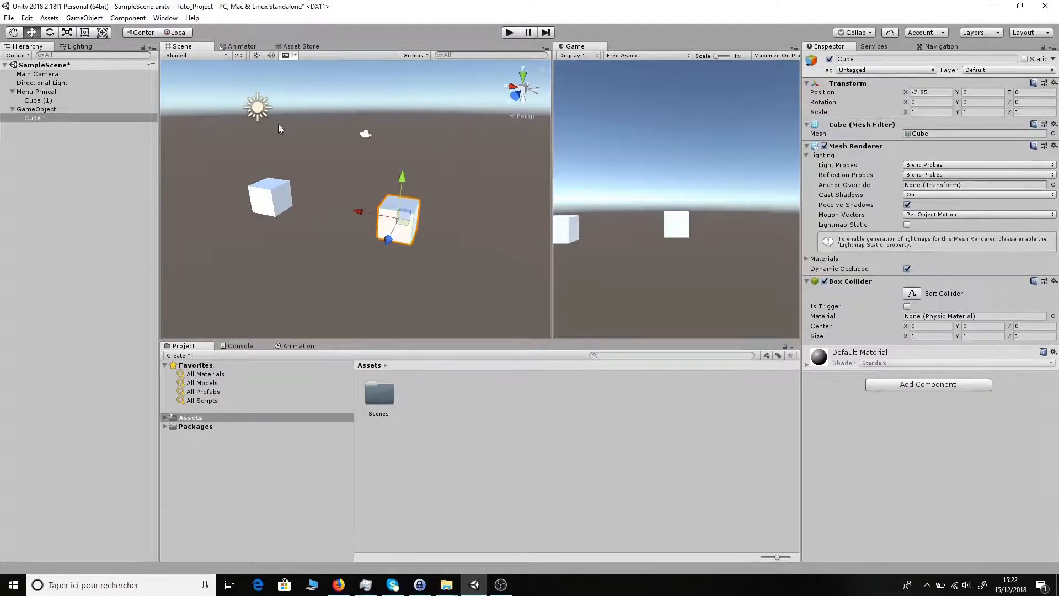
pyautogui.click(286, 55)
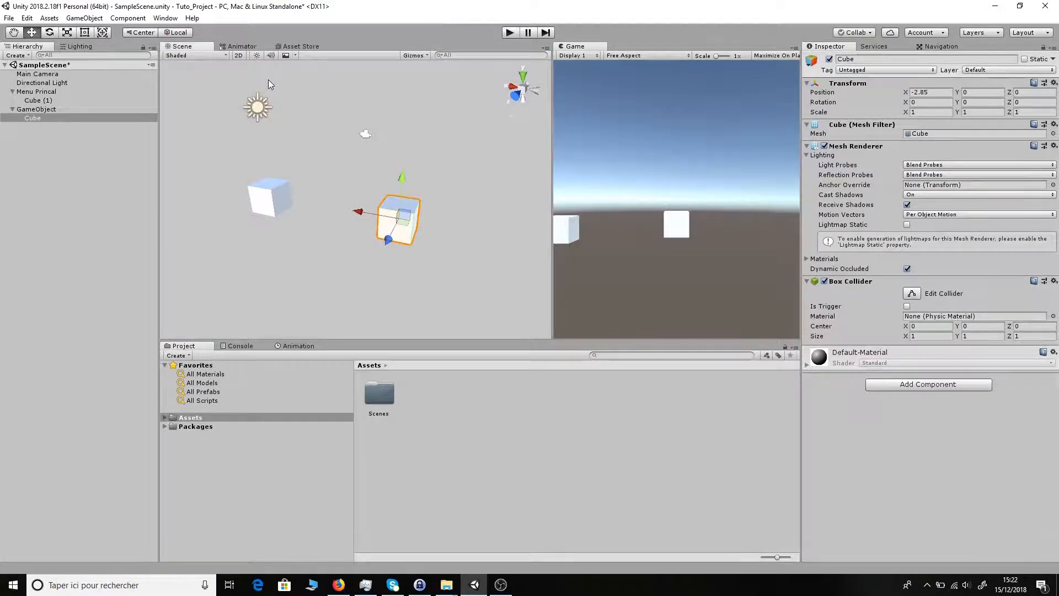
# Show the skybox in the Scene view and switch the scene lighting off and back on, leaving the Cube selected.
pyautogui.click(260, 56)
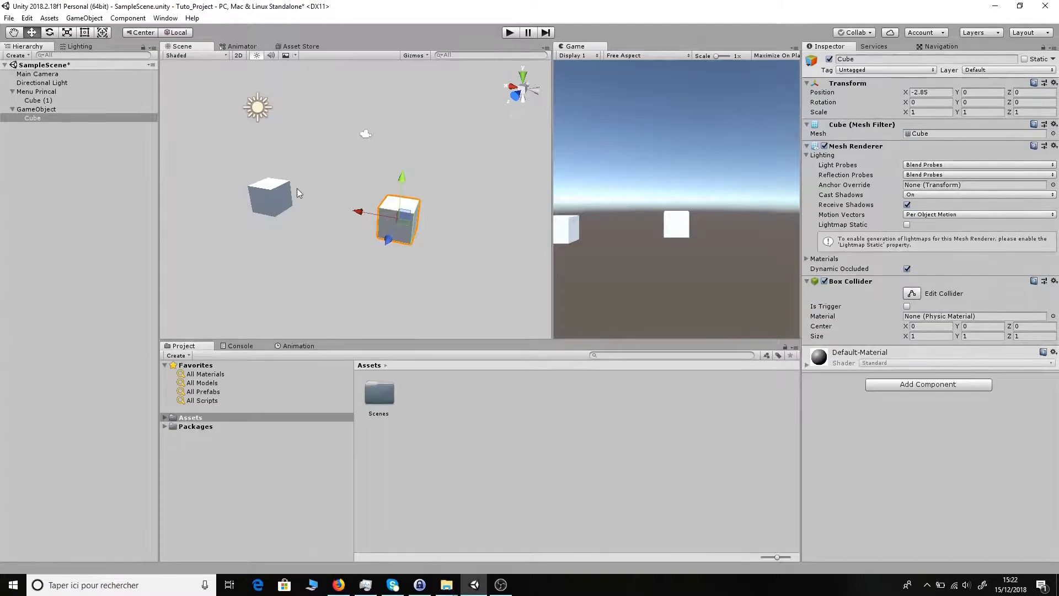
pyautogui.click(286, 56)
pyautogui.click(315, 165)
pyautogui.keyDown('alt'); pyautogui.moveTo(336, 224); pyautogui.dragTo(302, 239); pyautogui.keyUp('alt')
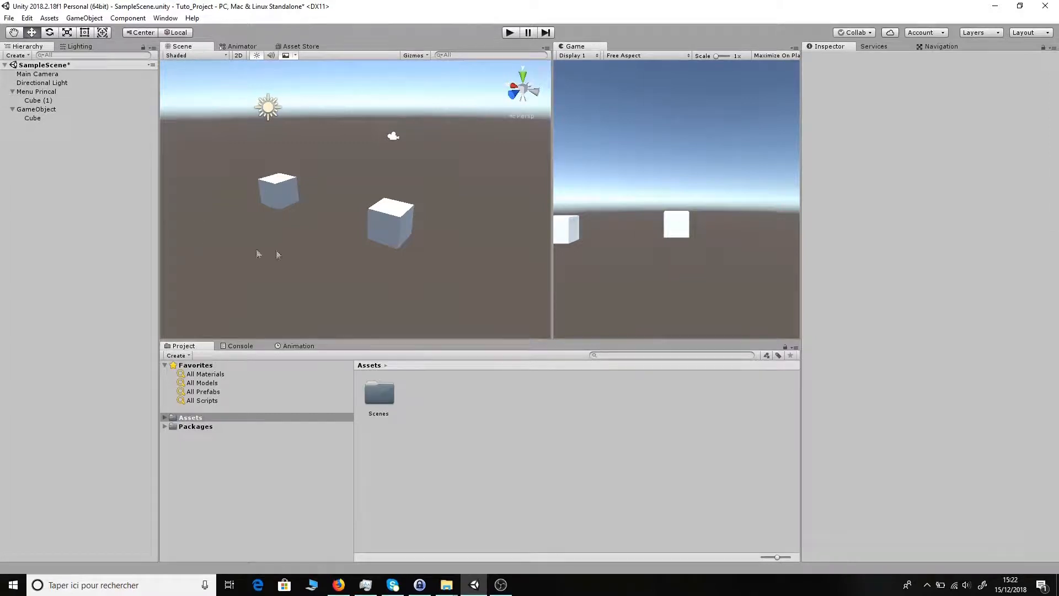
pyautogui.click(41, 120)
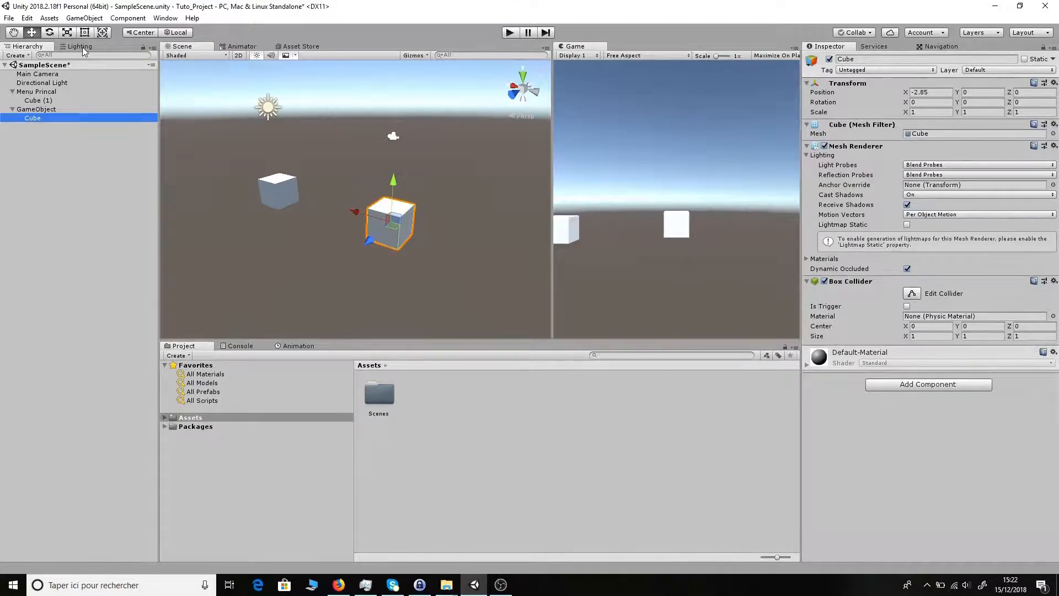
pyautogui.click(258, 55)
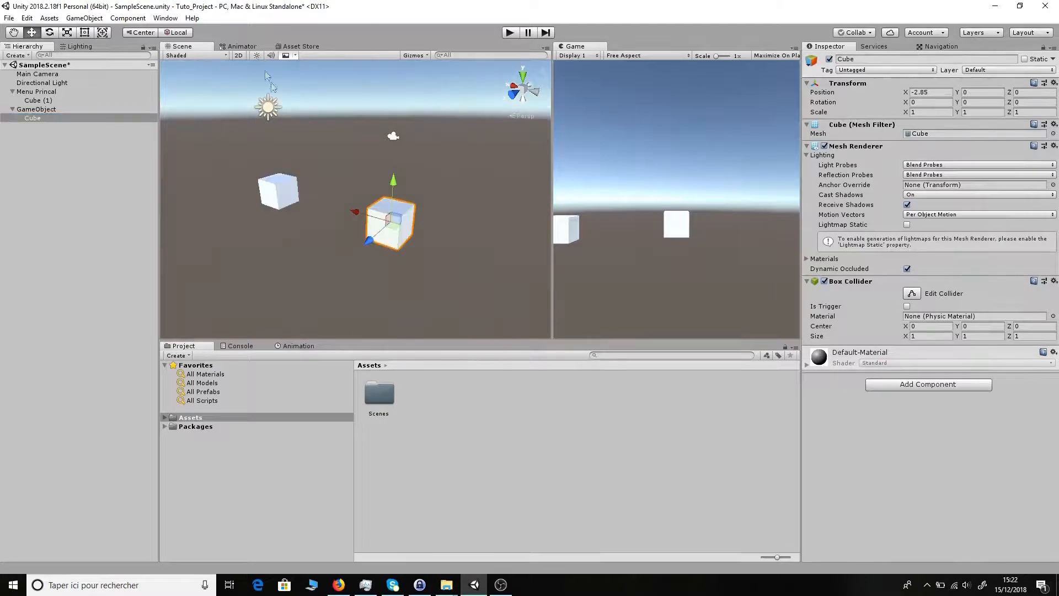
# Add an Audio Source component to the Cube under GameObject.
pyautogui.click(320, 154)
pyautogui.keyDown('alt'); pyautogui.moveTo(318, 153); pyautogui.dragTo(360, 167); pyautogui.keyUp('alt')
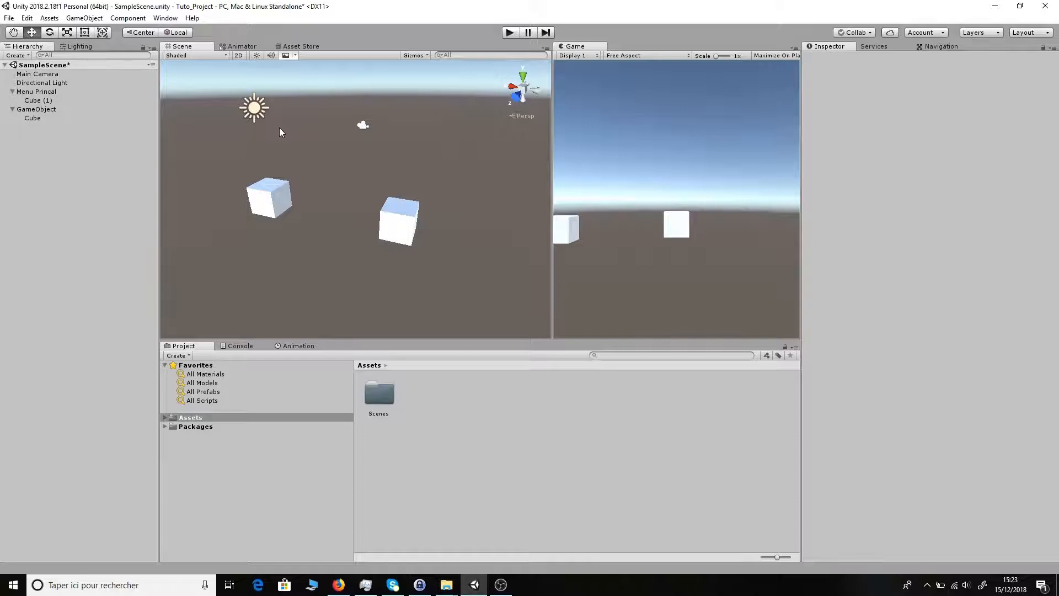
pyautogui.click(38, 118)
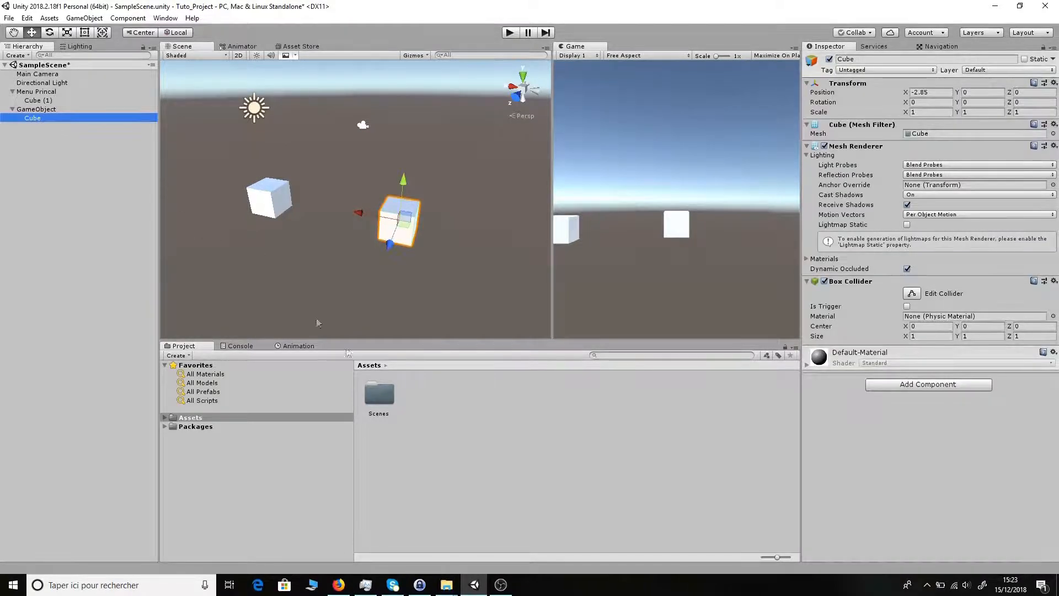
pyautogui.click(929, 384)
pyautogui.write('au')
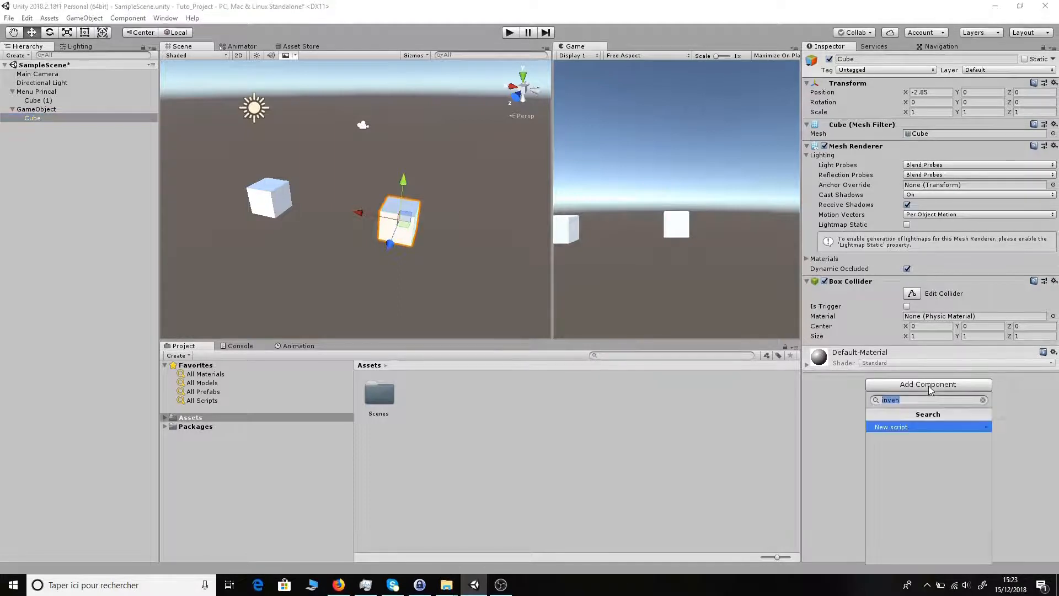
pyautogui.write('dio')
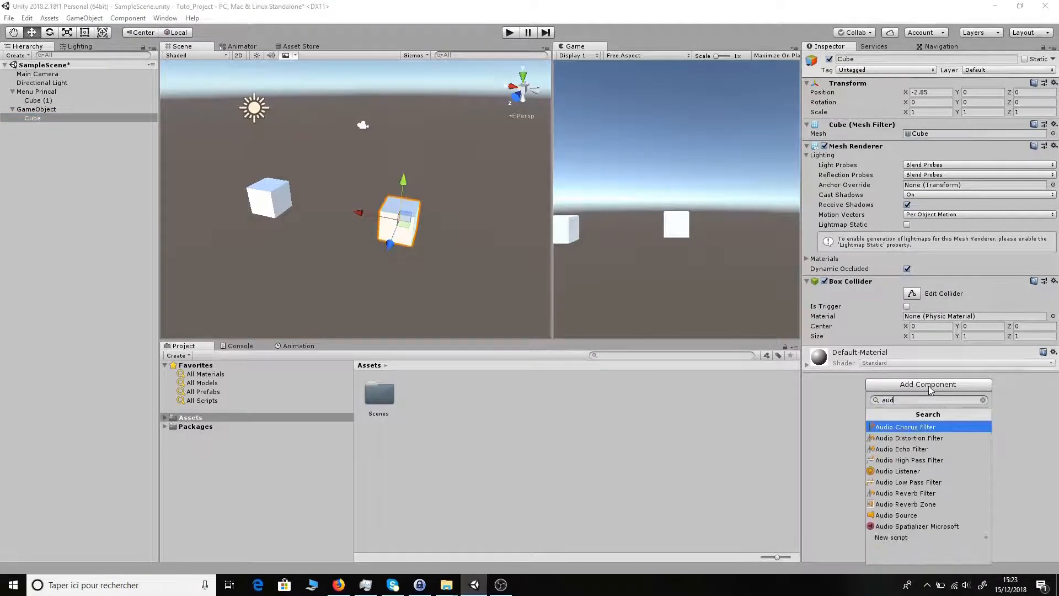
pyautogui.click(909, 515)
# Examine the Cube's audio icon and range sphere in the Scene view with the Cube selected and deselected.
pyautogui.scroll(3, 436, 227)
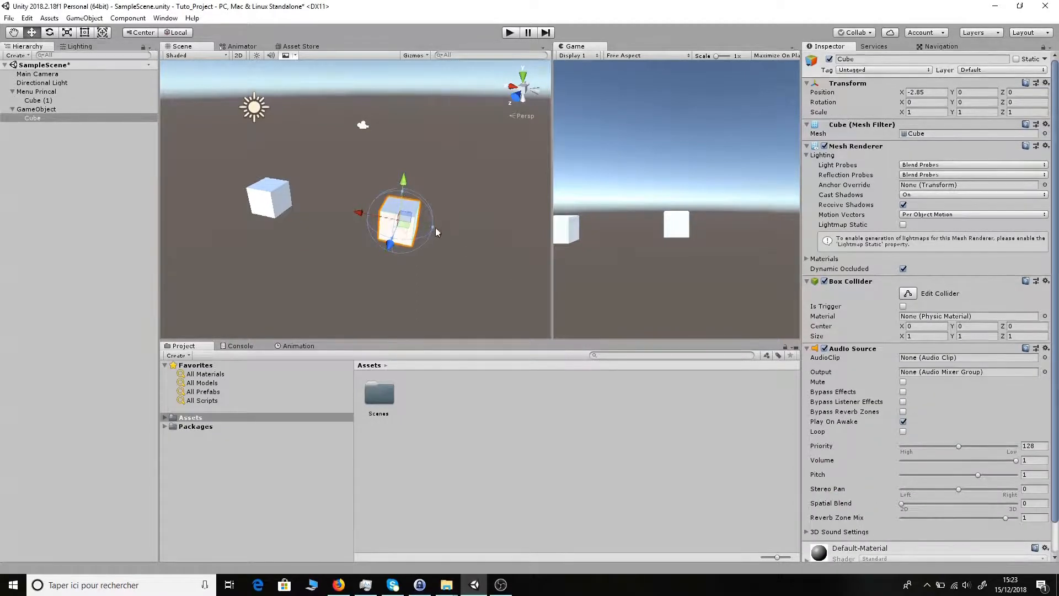
pyautogui.click(482, 287)
pyautogui.keyDown('alt'); pyautogui.moveTo(485, 279); pyautogui.dragTo(166, 148); pyautogui.keyUp('alt')
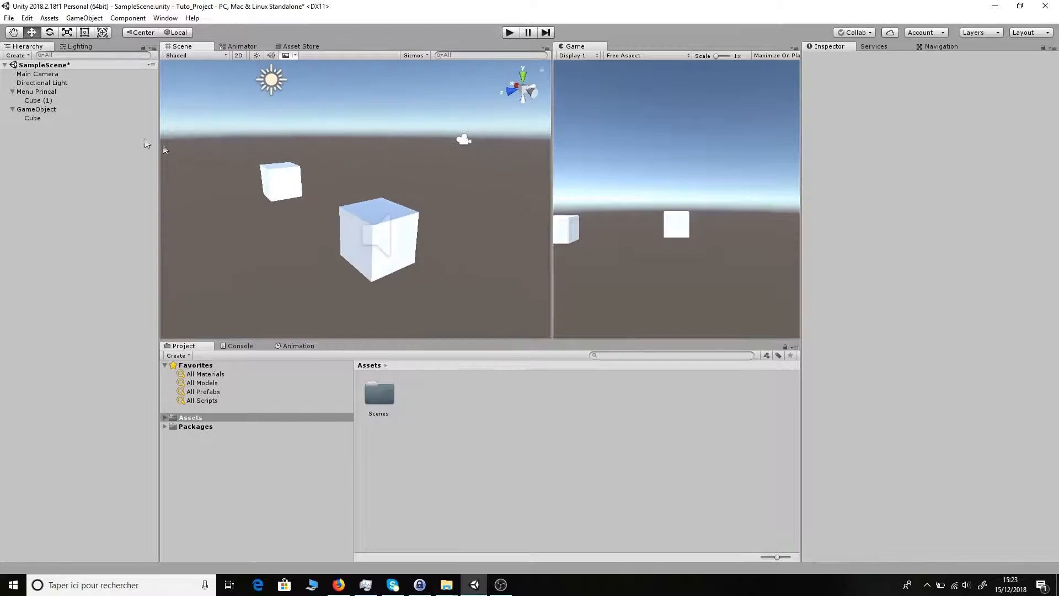
pyautogui.click(33, 119)
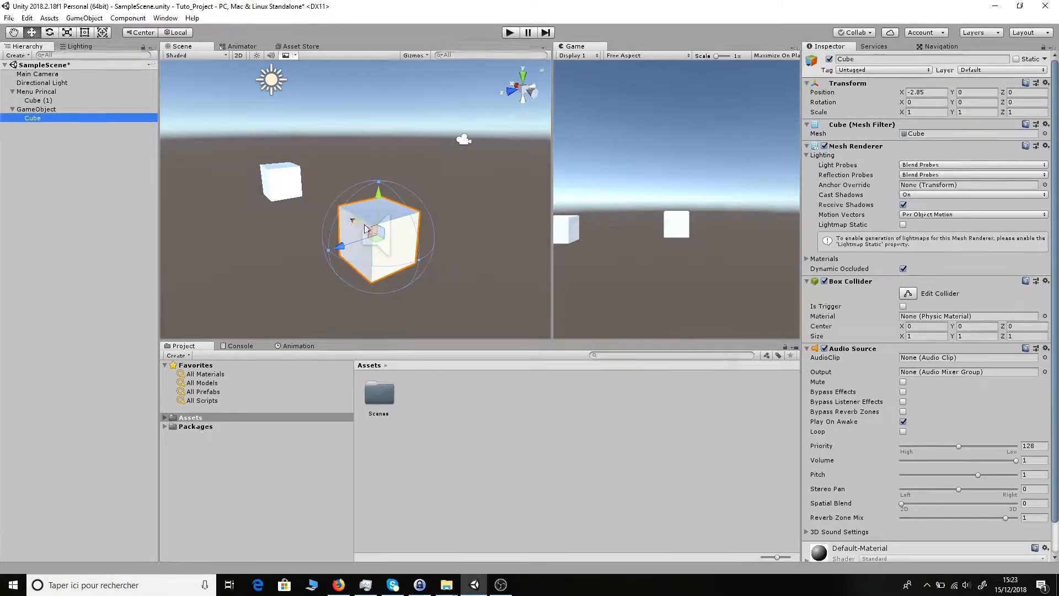
pyautogui.click(473, 243)
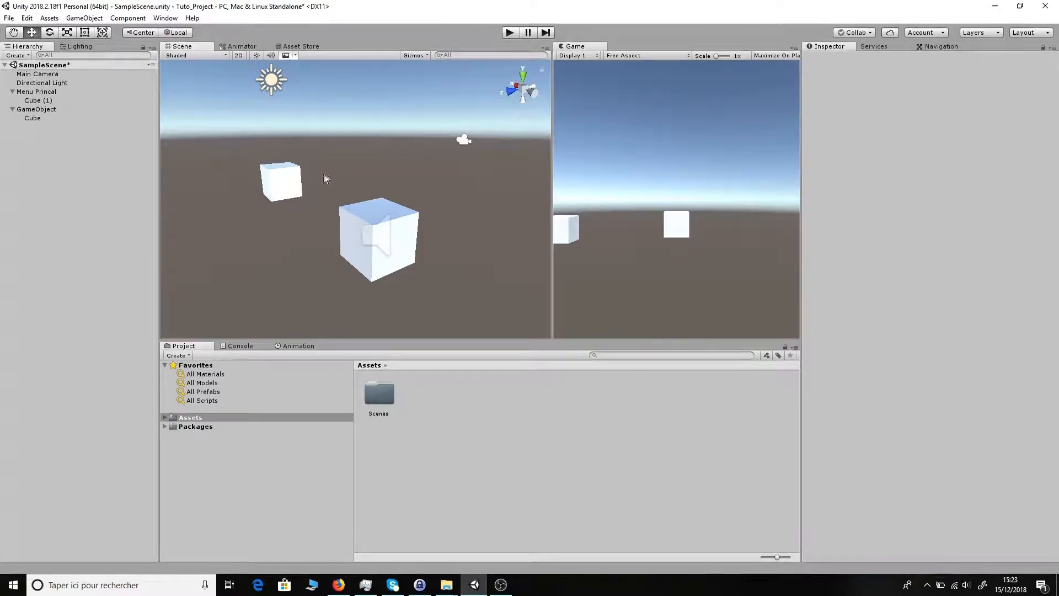
# Slightly enlarge the 3D icons in the Scene view through its gizmo settings and check them from farther away.
pyautogui.click(425, 56)
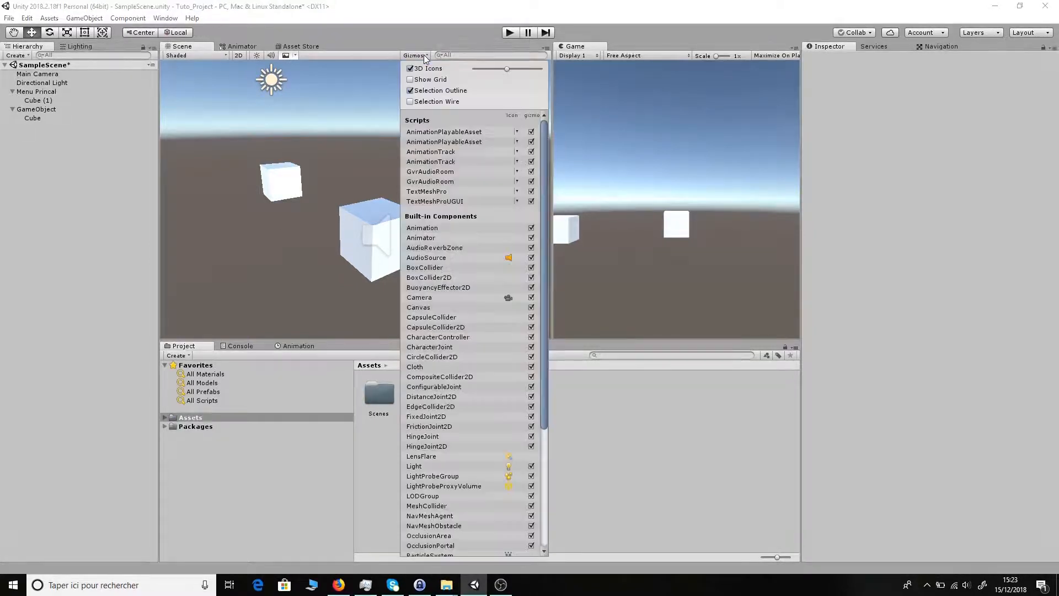
pyautogui.moveTo(343, 168); pyautogui.dragTo(322, 151, button='middle')
pyautogui.moveTo(386, 163); pyautogui.dragTo(338, 158, button='middle')
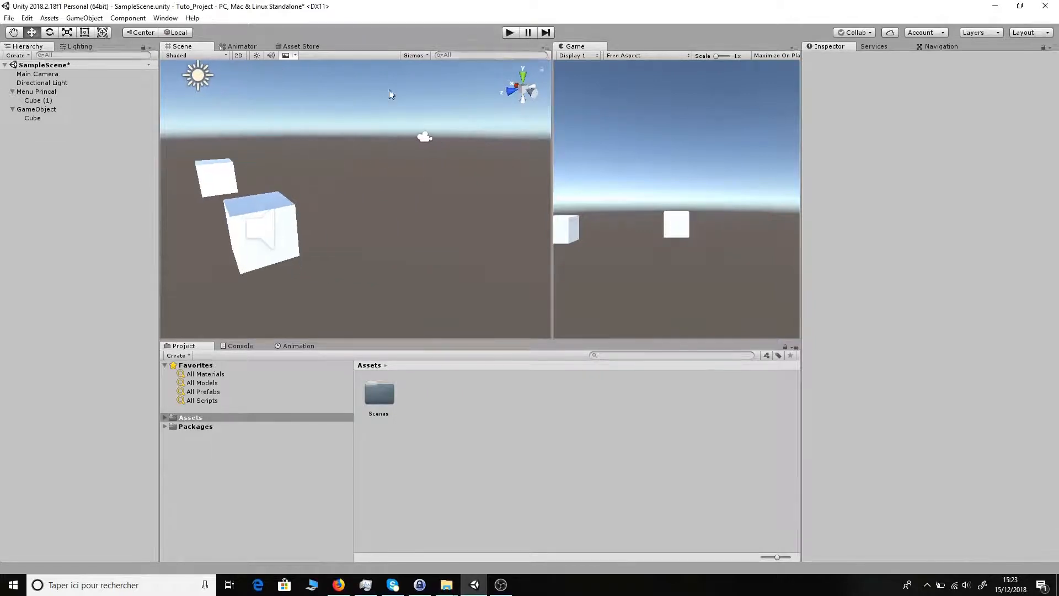
pyautogui.click(415, 56)
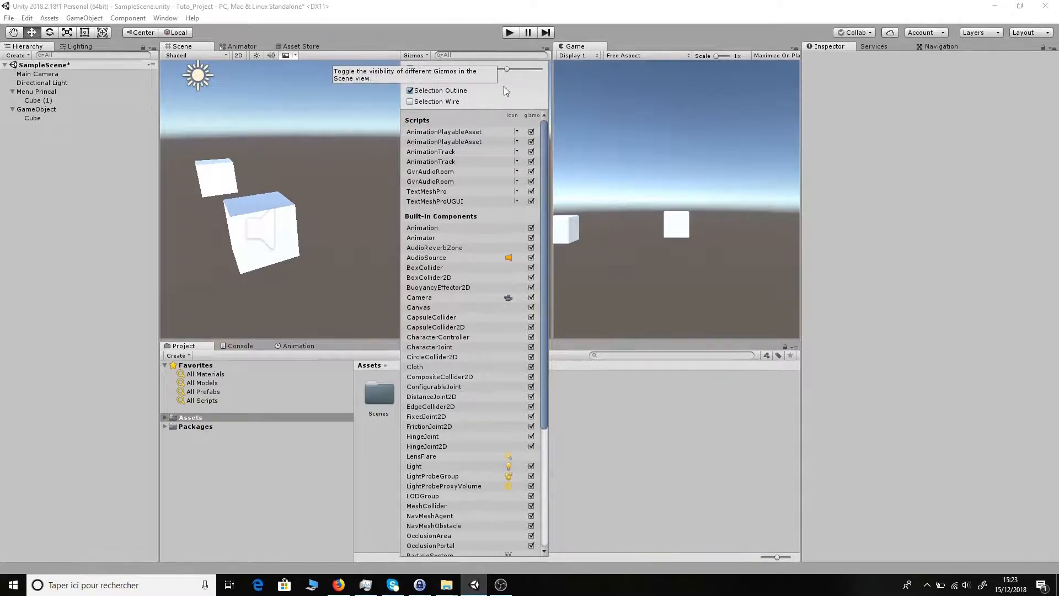
pyautogui.moveTo(506, 69)
pyautogui.mouseDown()
pyautogui.moveTo(497, 68)
pyautogui.moveTo(527, 68)
pyautogui.moveTo(510, 71)
pyautogui.mouseUp()
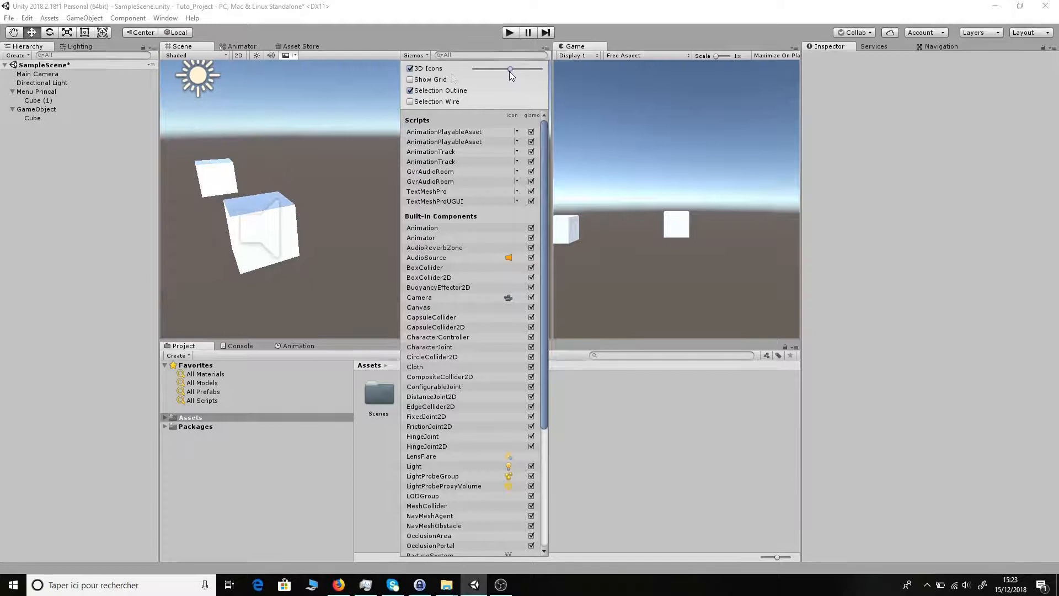
pyautogui.click(369, 144)
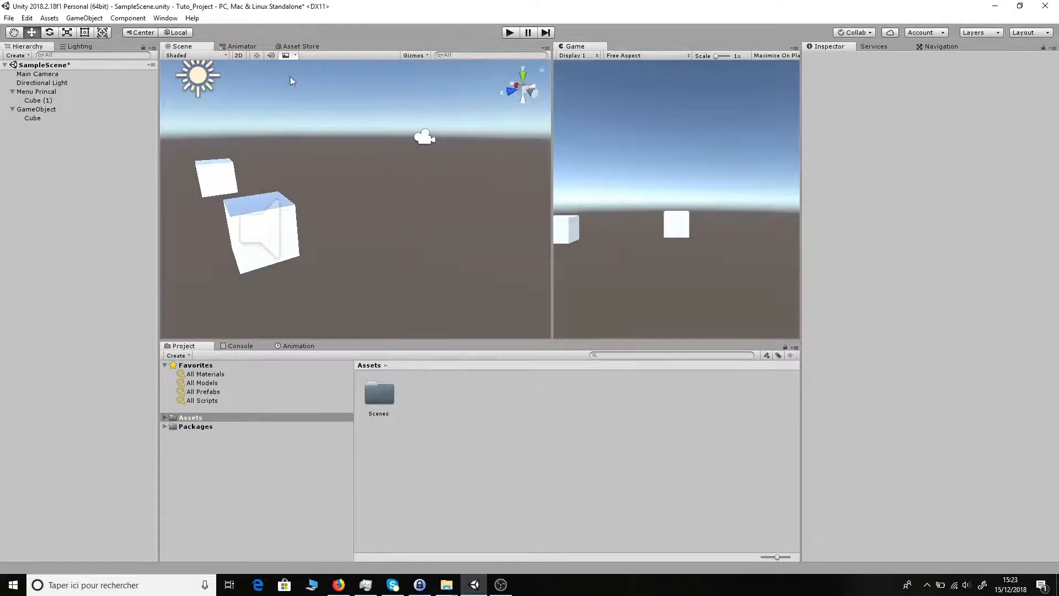
pyautogui.scroll(-1, 324, 166)
pyautogui.scroll(-2, 322, 167)
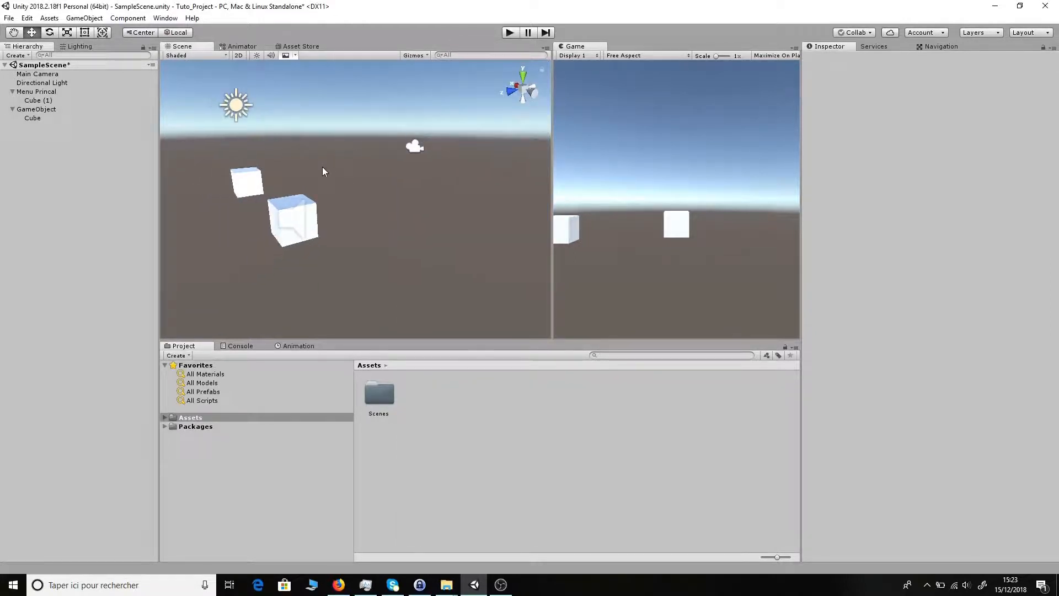
# Align the Scene view to the Bottom, Front and Top directions, toggling the Top view between isometric and perspective projection.
pyautogui.keyDown('alt'); pyautogui.moveTo(323, 166); pyautogui.dragTo(302, 158); pyautogui.keyUp('alt')
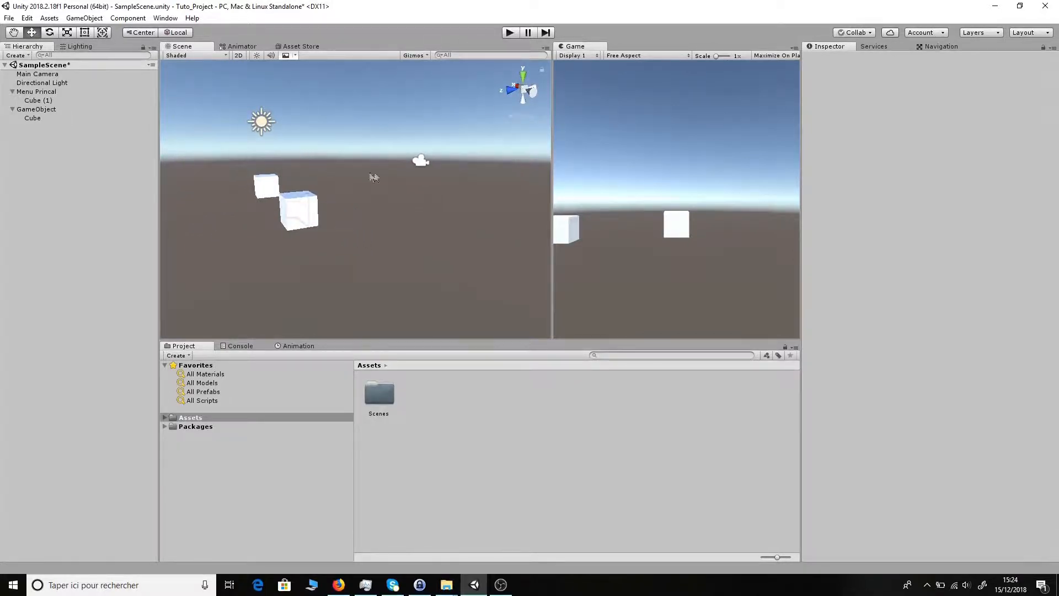
pyautogui.keyDown('alt'); pyautogui.moveTo(333, 201); pyautogui.dragTo(386, 228); pyautogui.keyUp('alt')
pyautogui.press('w')
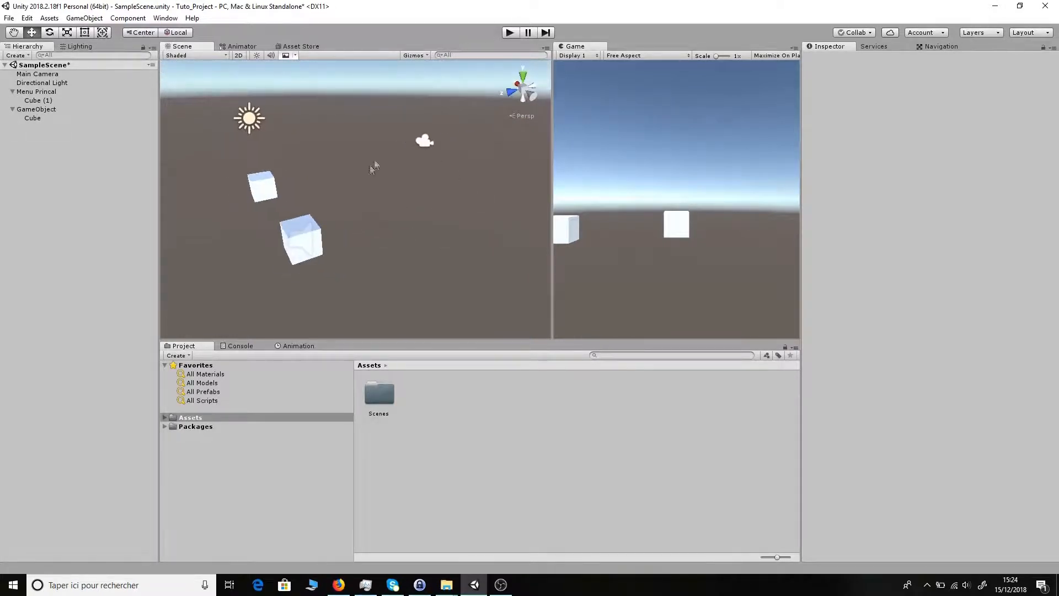
pyautogui.click(523, 100)
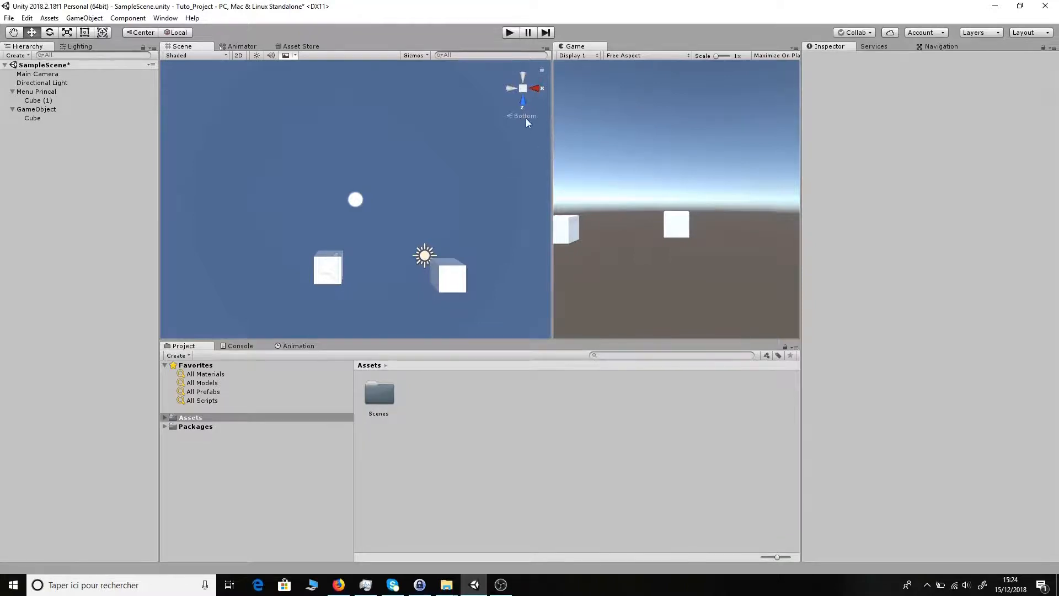
pyautogui.click(522, 99)
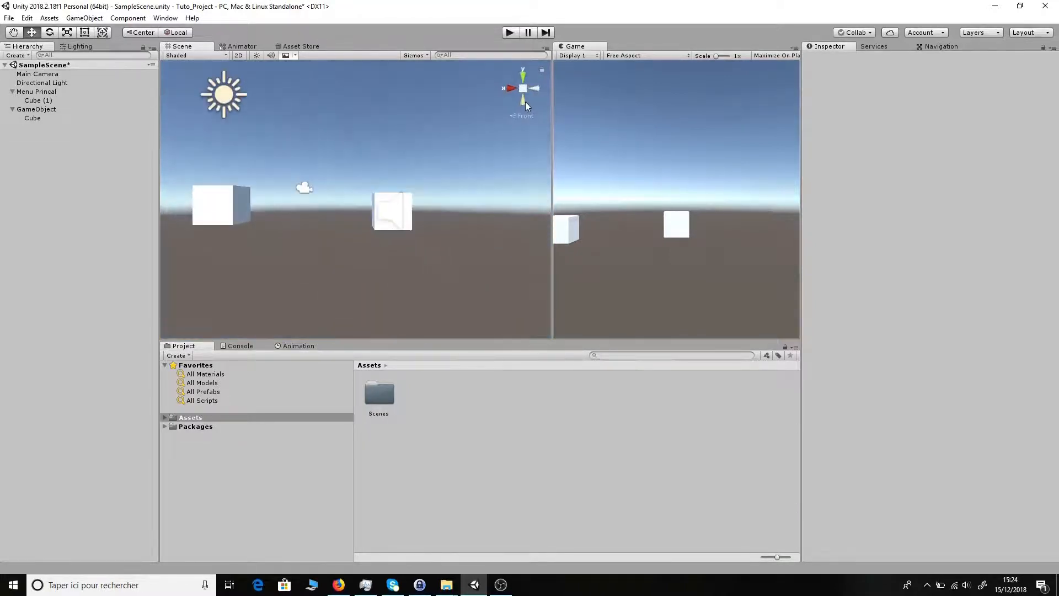
pyautogui.click(523, 74)
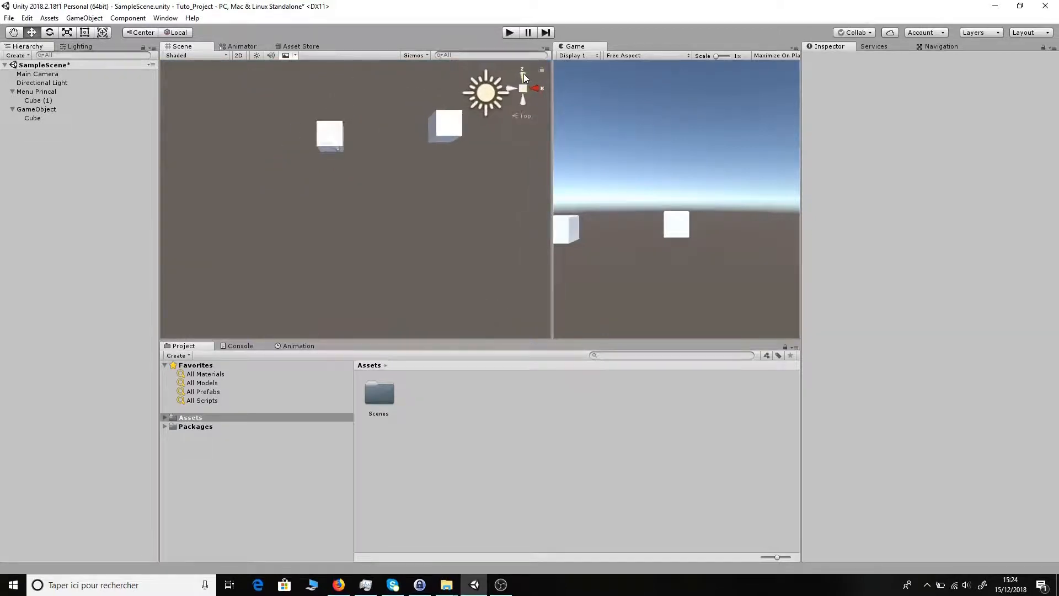
pyautogui.click(522, 88)
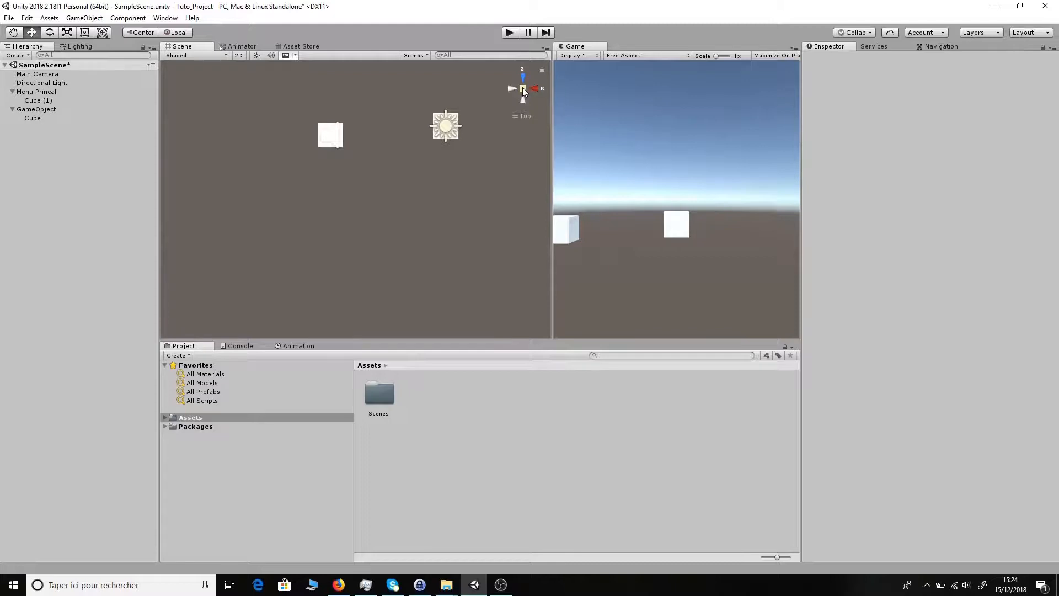
pyautogui.click(522, 89)
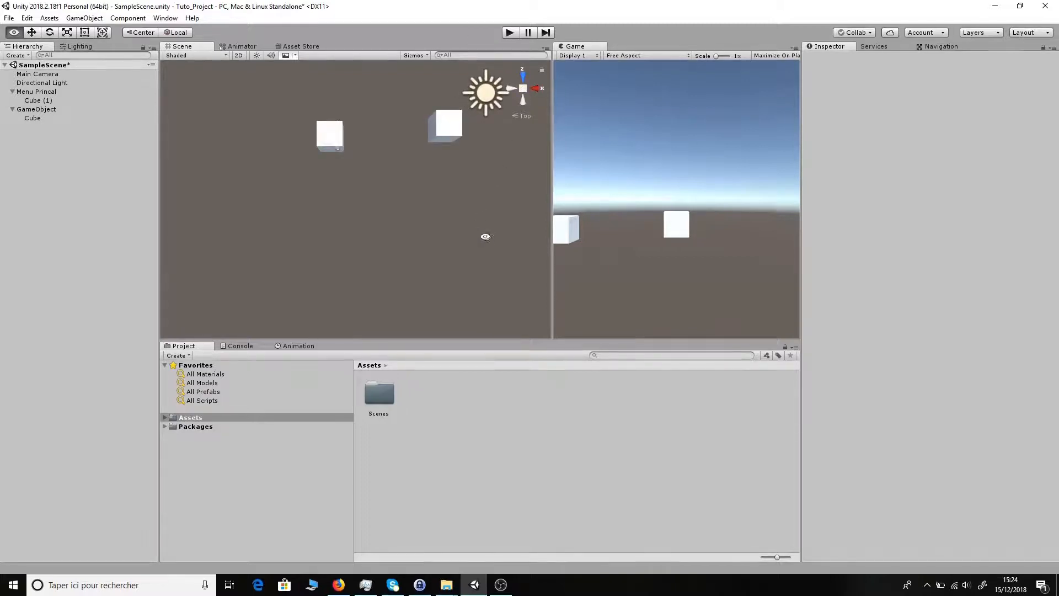
pyautogui.moveTo(490, 239)
pyautogui.keyDown('alt'); pyautogui.mouseDown()
pyautogui.moveTo(331, 184)
pyautogui.moveTo(453, 259)
pyautogui.moveTo(414, 194)
pyautogui.moveTo(381, 224)
pyautogui.moveTo(441, 174)
pyautogui.moveTo(533, 278)
pyautogui.moveTo(369, 255)
pyautogui.moveTo(491, 243)
pyautogui.mouseUp(); pyautogui.keyUp('alt')
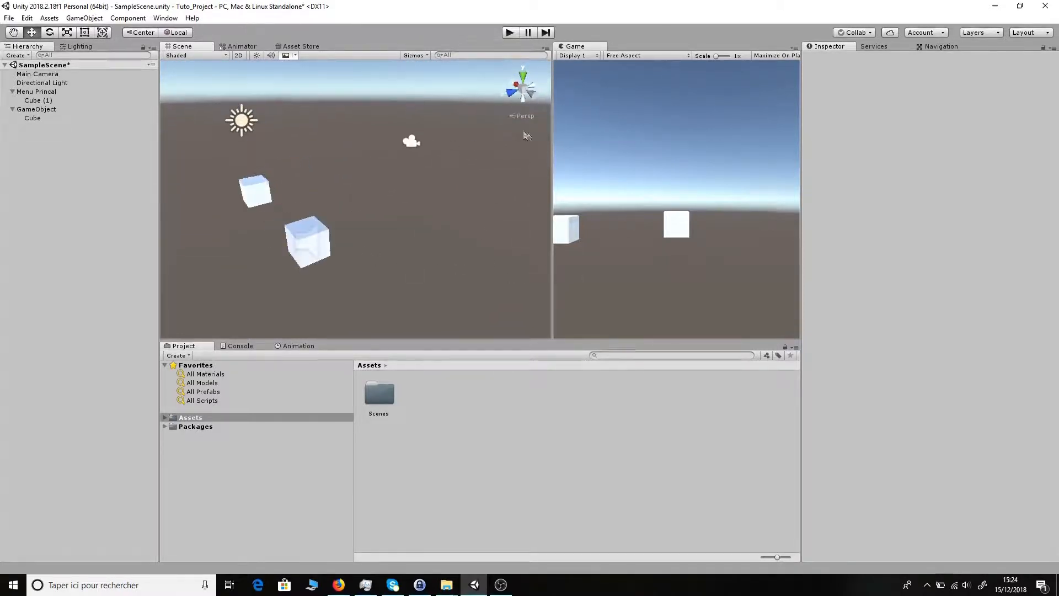
# Orbit around the cubes to try free rotation, and lock the Scene view's rotation.
pyautogui.keyDown('alt'); pyautogui.moveTo(381, 246); pyautogui.dragTo(499, 72); pyautogui.keyUp('alt')
pyautogui.keyDown('alt'); pyautogui.moveTo(392, 202); pyautogui.dragTo(423, 218); pyautogui.keyUp('alt')
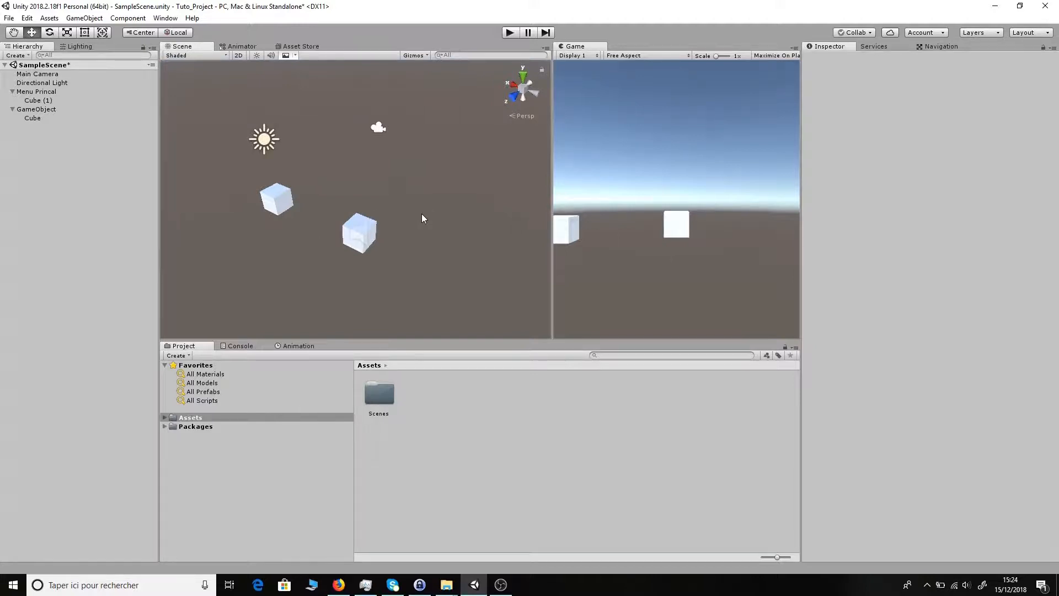
pyautogui.scroll(1, 434, 247)
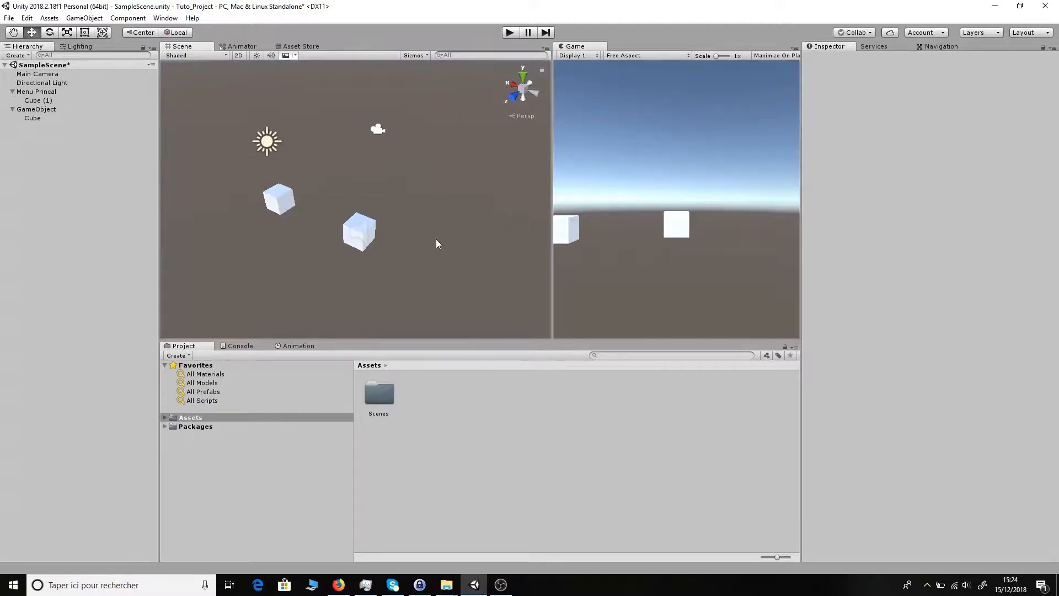
pyautogui.keyDown('alt'); pyautogui.moveTo(437, 241); pyautogui.dragTo(448, 180); pyautogui.keyUp('alt')
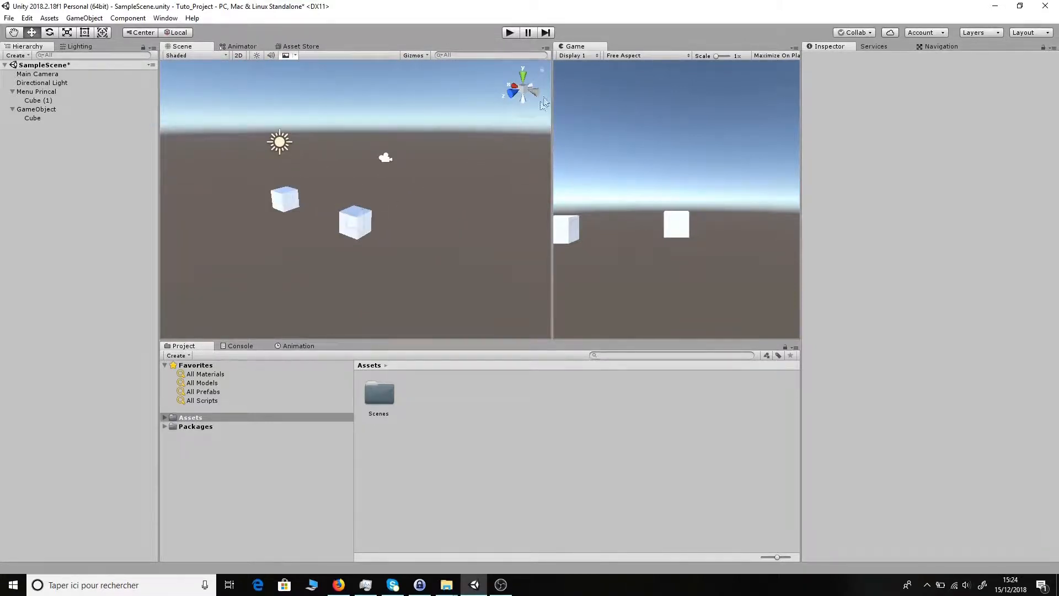
pyautogui.click(541, 70)
pyautogui.click(541, 69)
pyautogui.moveTo(452, 229)
pyautogui.mouseDown(button='right')
pyautogui.moveTo(386, 222)
pyautogui.moveTo(432, 189)
pyautogui.moveTo(452, 193)
pyautogui.moveTo(264, 244)
pyautogui.moveTo(445, 220)
pyautogui.moveTo(334, 246)
pyautogui.moveTo(362, 253)
pyautogui.moveTo(441, 217)
pyautogui.mouseUp(button='right')
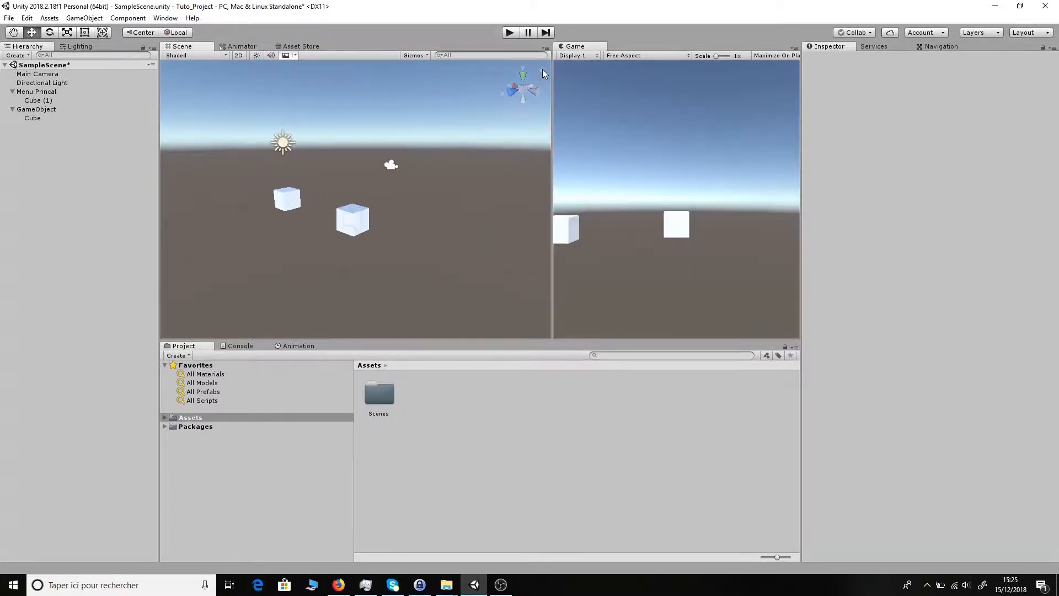
# Pan the rotation-locked Scene view with the Hand tool, return to the Move tool, and unlock the rotation.
pyautogui.press('q')
pyautogui.moveTo(437, 231); pyautogui.dragTo(418, 206)
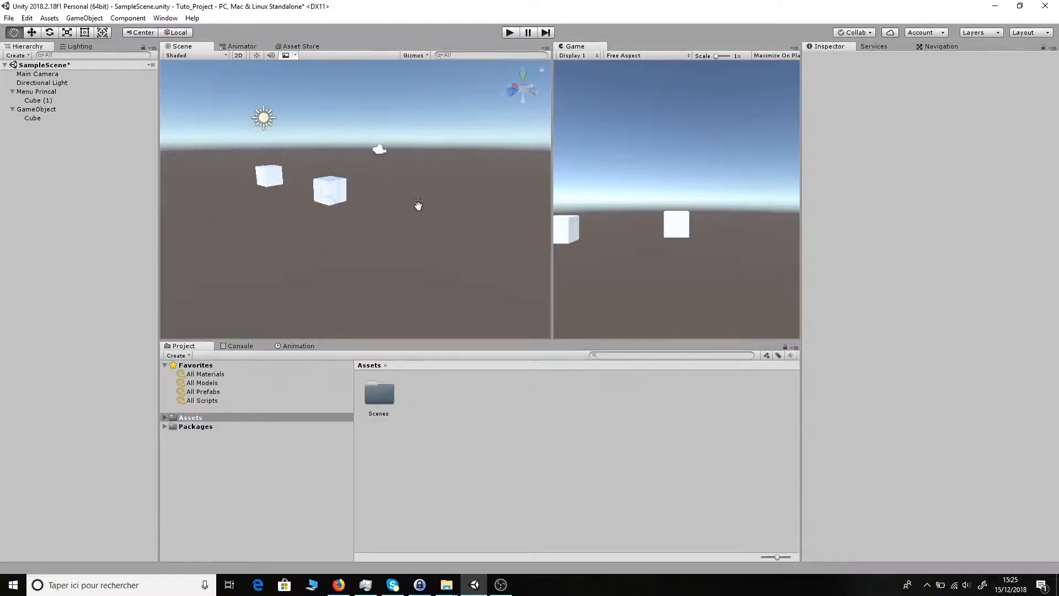
pyautogui.press('w')
pyautogui.click(544, 70)
pyautogui.moveTo(457, 179); pyautogui.dragTo(442, 258, button='right')
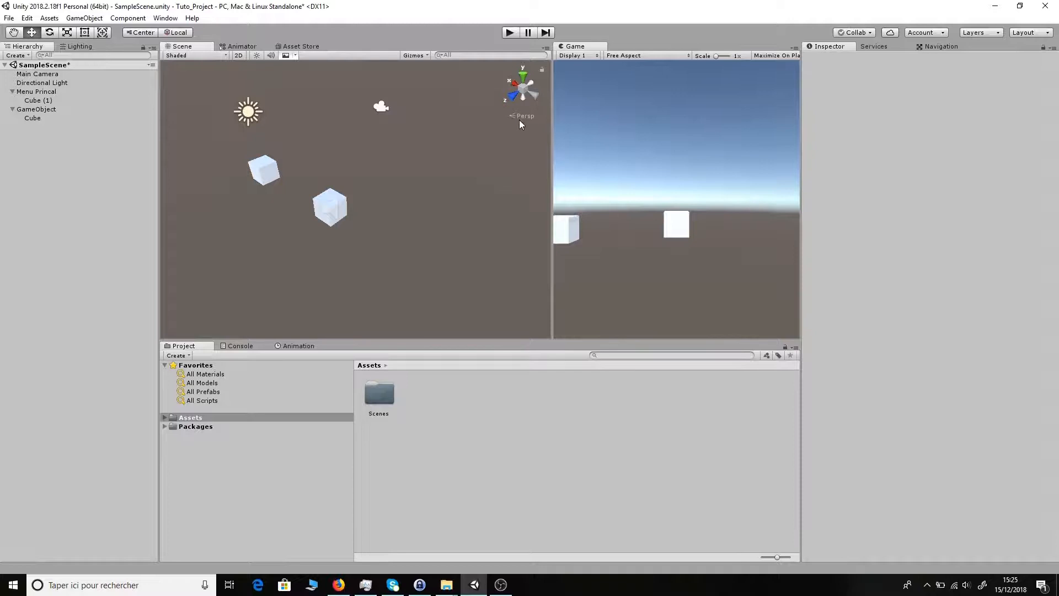
# Switch the Scene view to isometric projection and back to perspective.
pyautogui.click(520, 115)
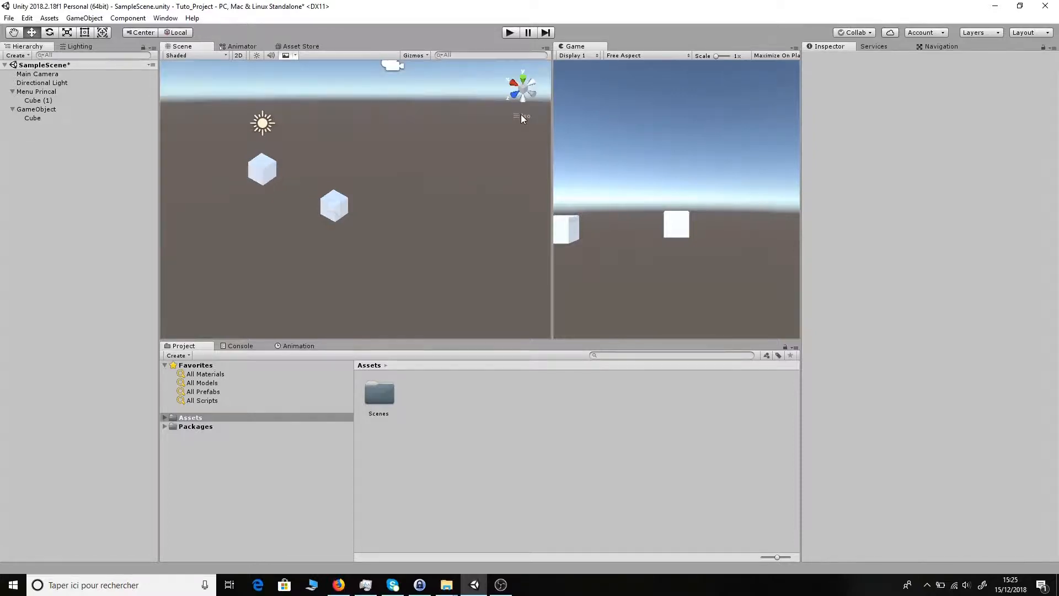
pyautogui.click(522, 116)
pyautogui.moveTo(434, 213); pyautogui.dragTo(378, 185, button='right')
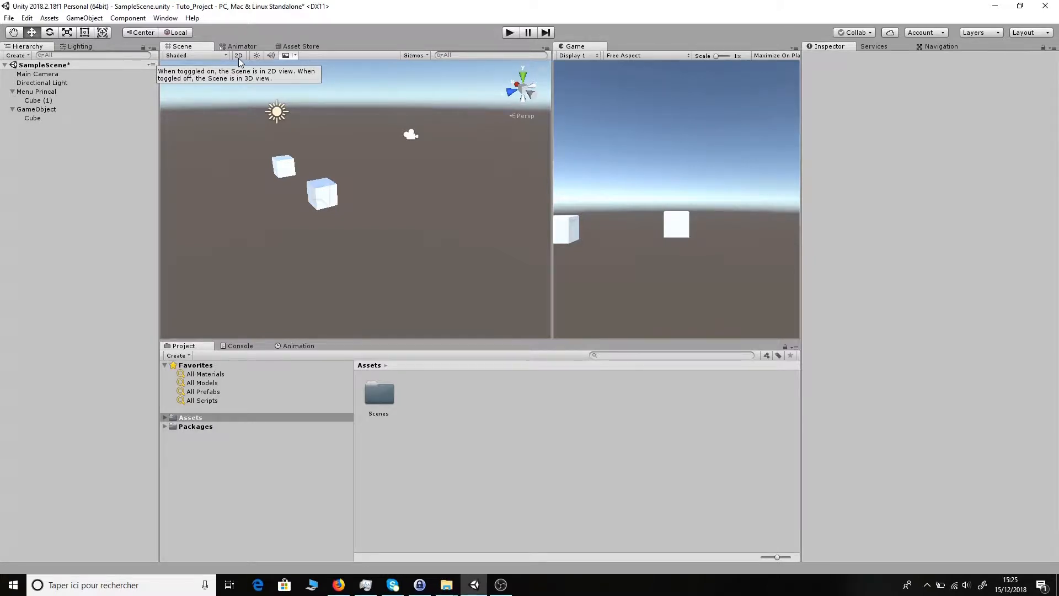
# Switch the Scene view to 2D mode and examine the objects in the flat view.
pyautogui.click(239, 57)
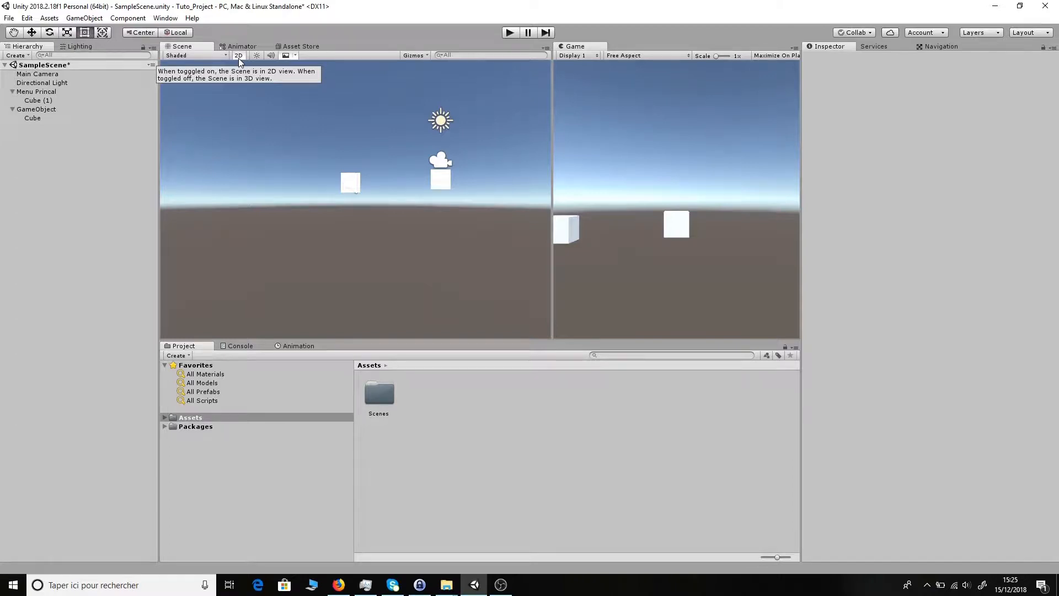
pyautogui.press('q')
pyautogui.moveTo(471, 220); pyautogui.dragTo(372, 215)
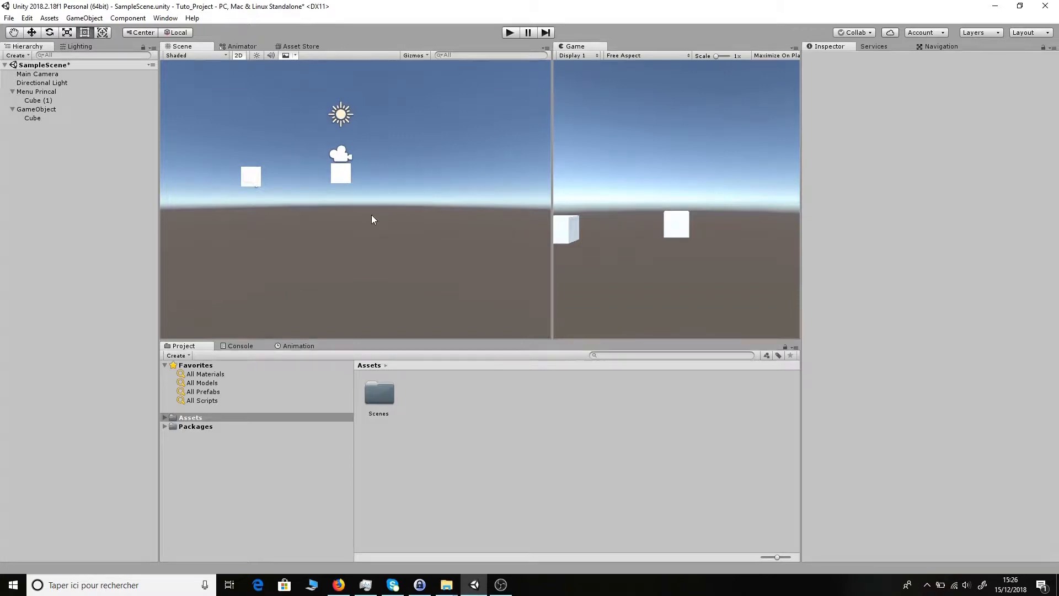
pyautogui.scroll(-2, 259, 182)
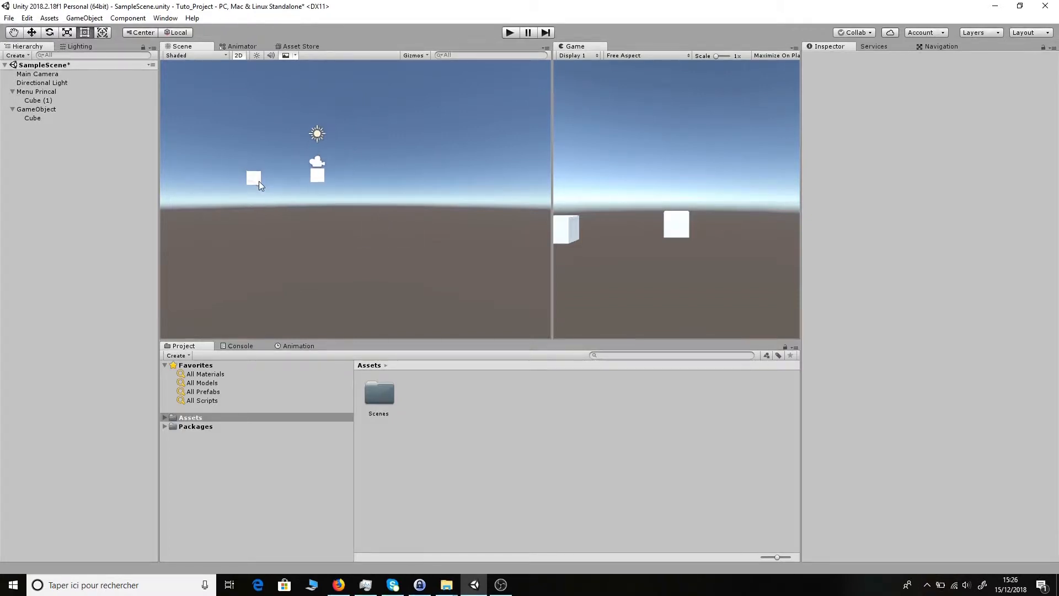
pyautogui.scroll(2, 267, 152)
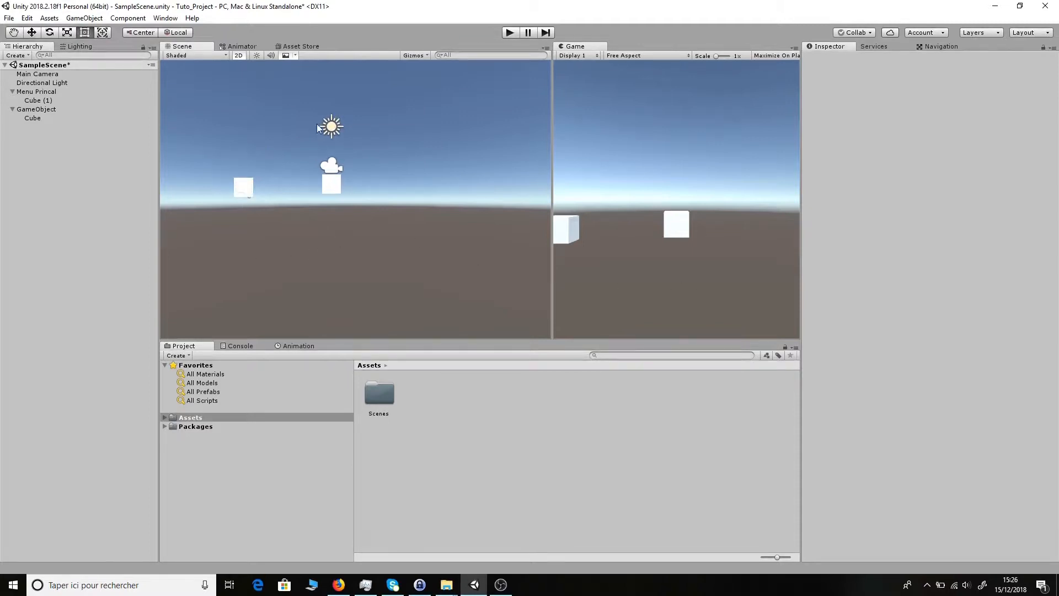
# Return the Scene view to 3D mode and hide the skybox in it.
pyautogui.keyDown('alt'); pyautogui.moveTo(388, 134); pyautogui.dragTo(435, 278); pyautogui.keyUp('alt')
pyautogui.moveTo(437, 275); pyautogui.dragTo(436, 261, button='middle')
pyautogui.keyDown('alt'); pyautogui.moveTo(436, 261); pyautogui.dragTo(438, 205); pyautogui.keyUp('alt')
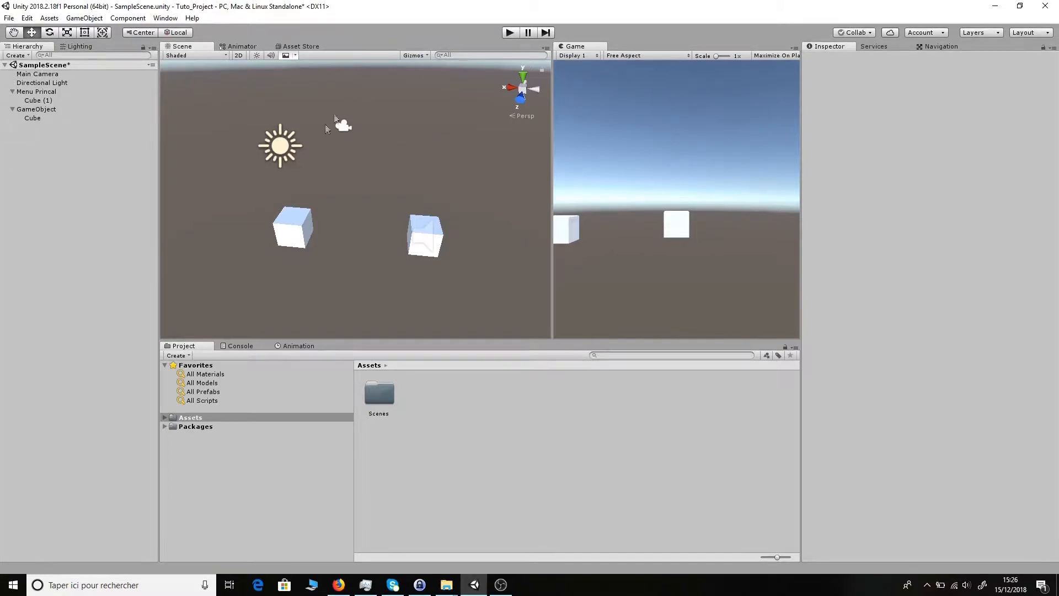
pyautogui.click(285, 55)
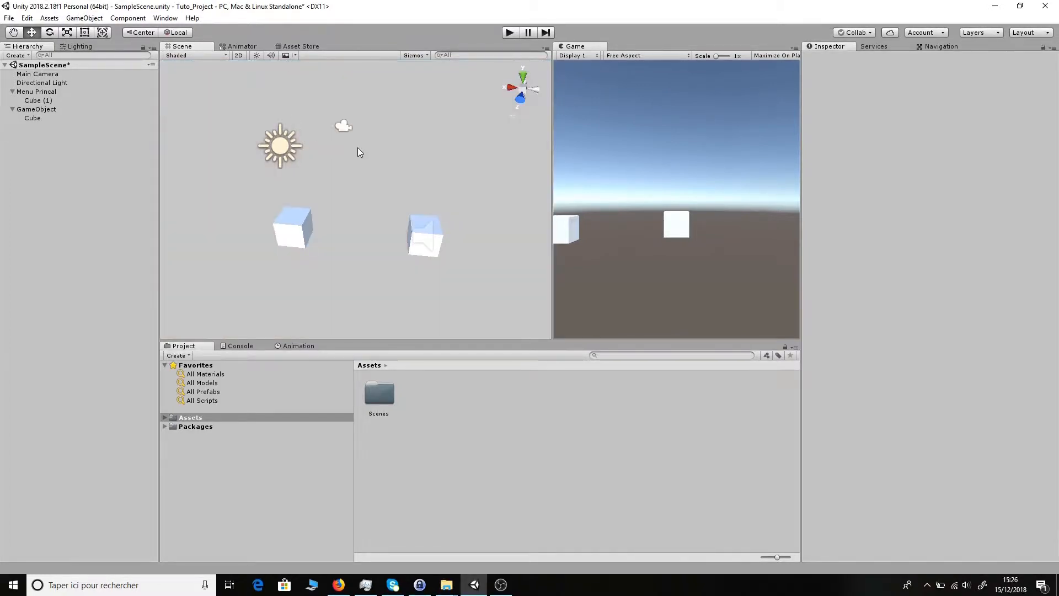
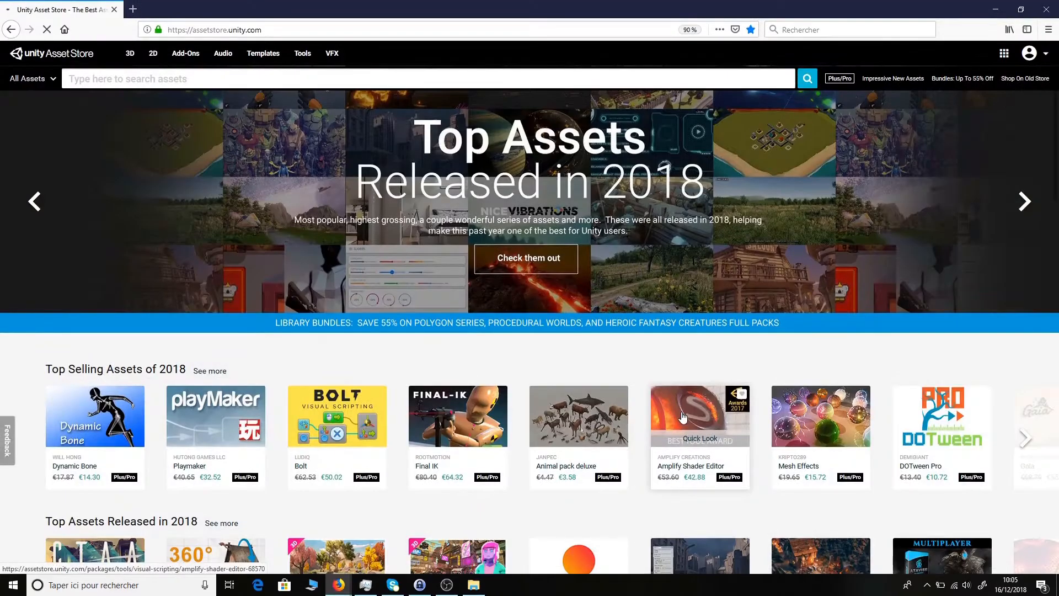
# Switch to the Unity Asset Store in Firefox and open the Amplify Shader Editor asset page.
pyautogui.click(681, 413)
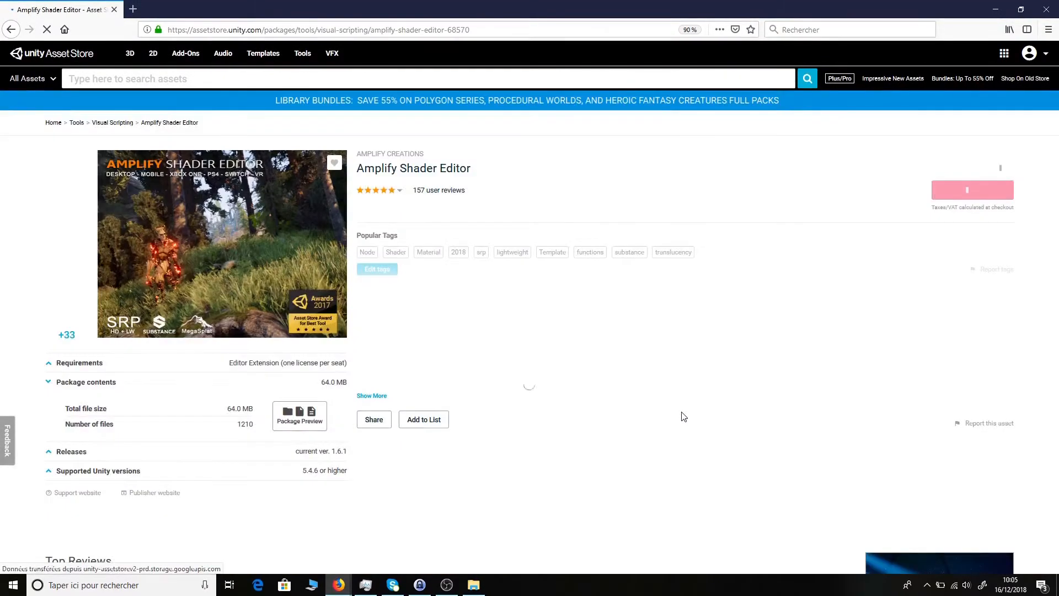